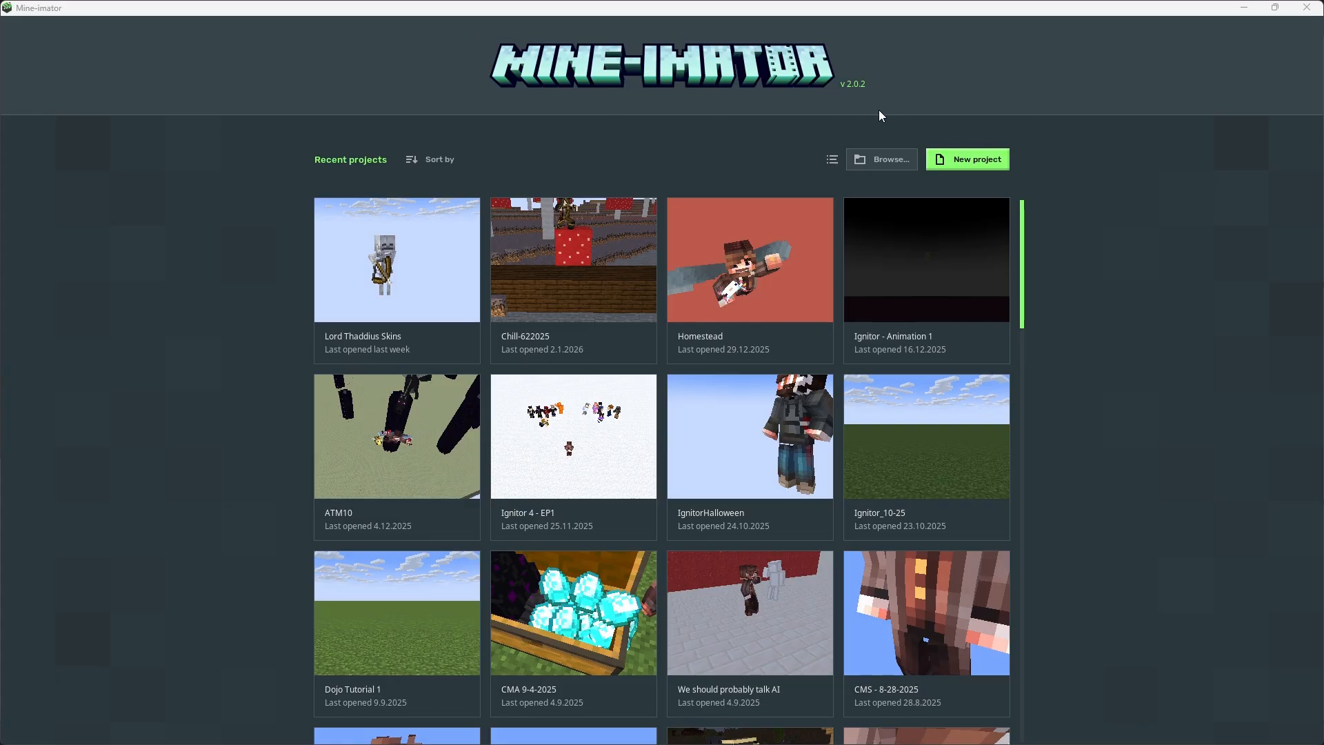
Create a new project named "My Face"
click(972, 166)
click(630, 314)
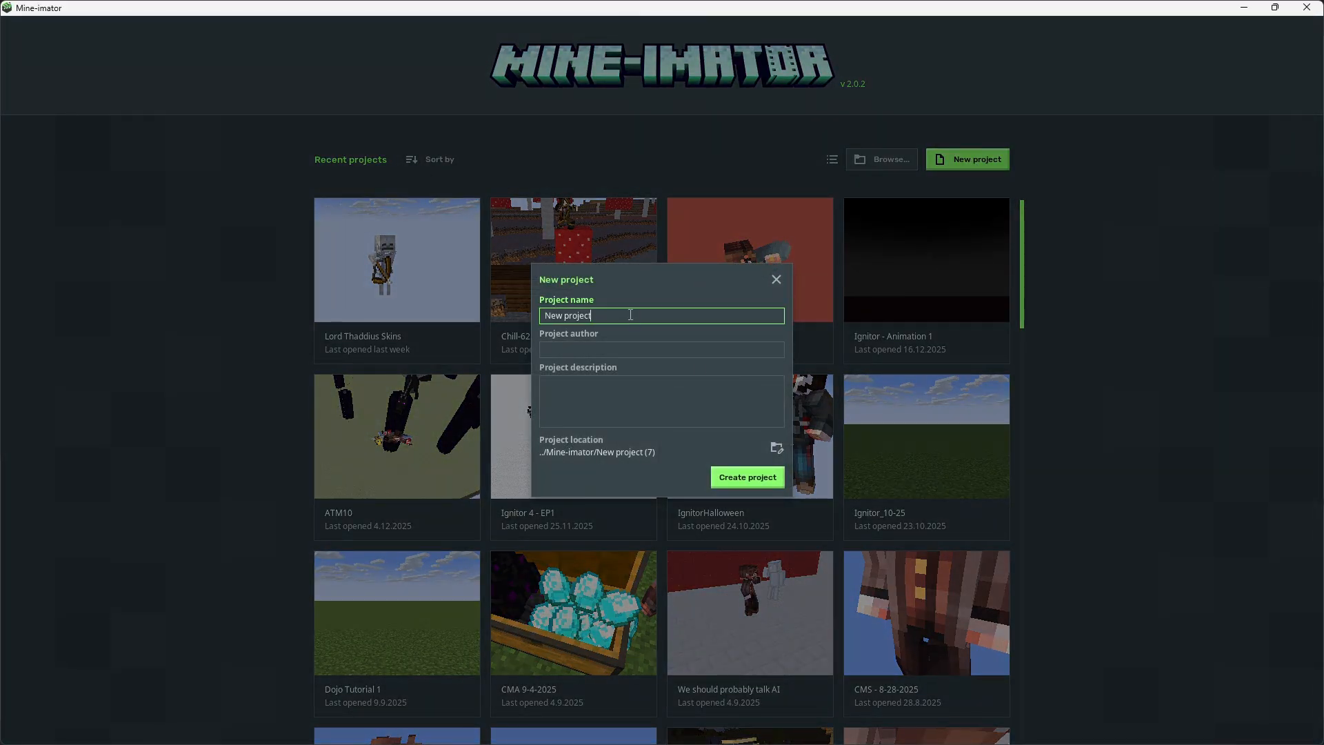
key(ctrl+a)
text(M)
click(747, 479)
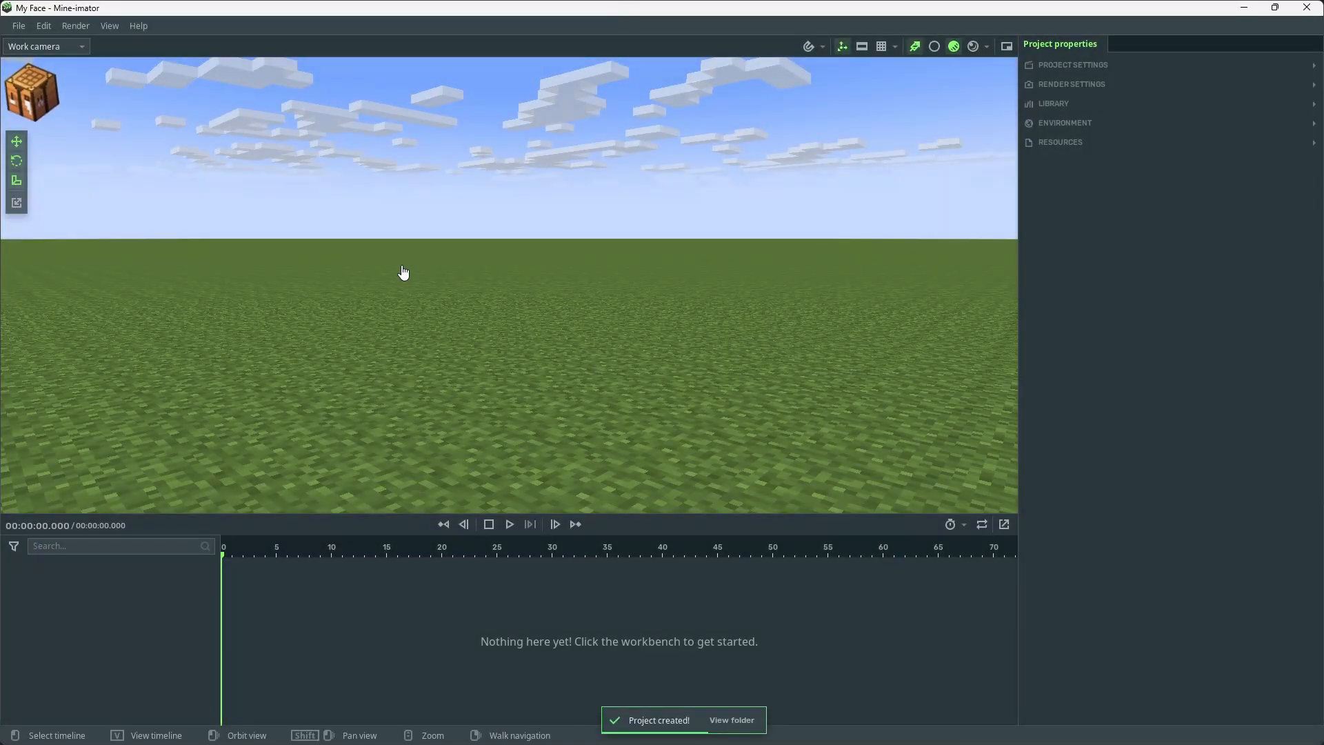
click(29, 91)
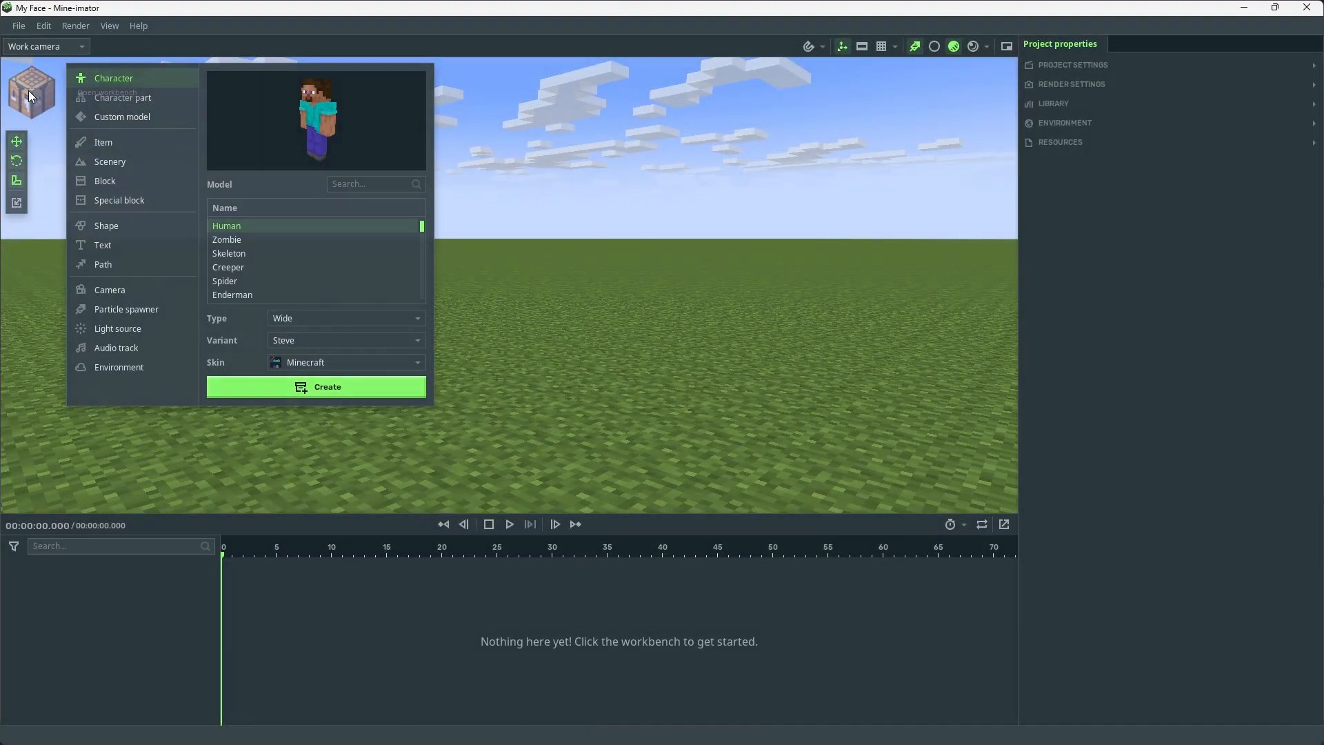
click(290, 363)
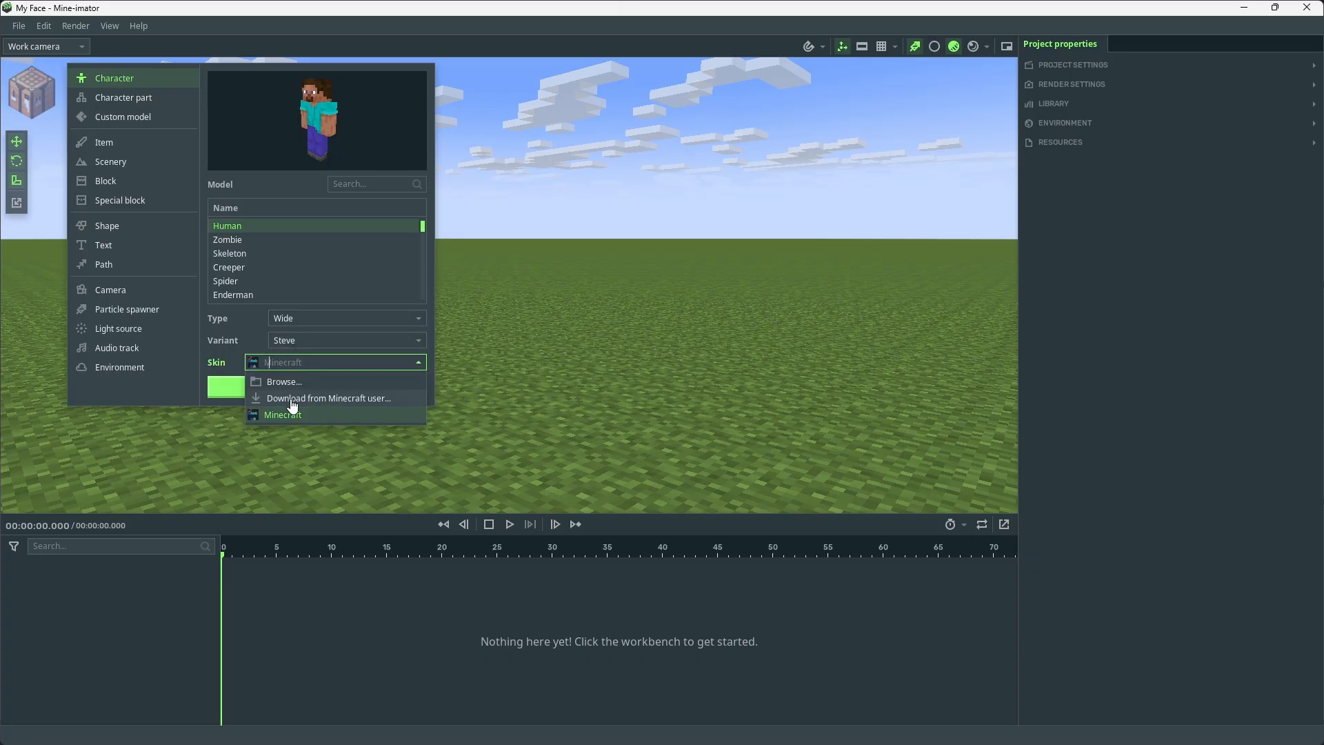
click(292, 400)
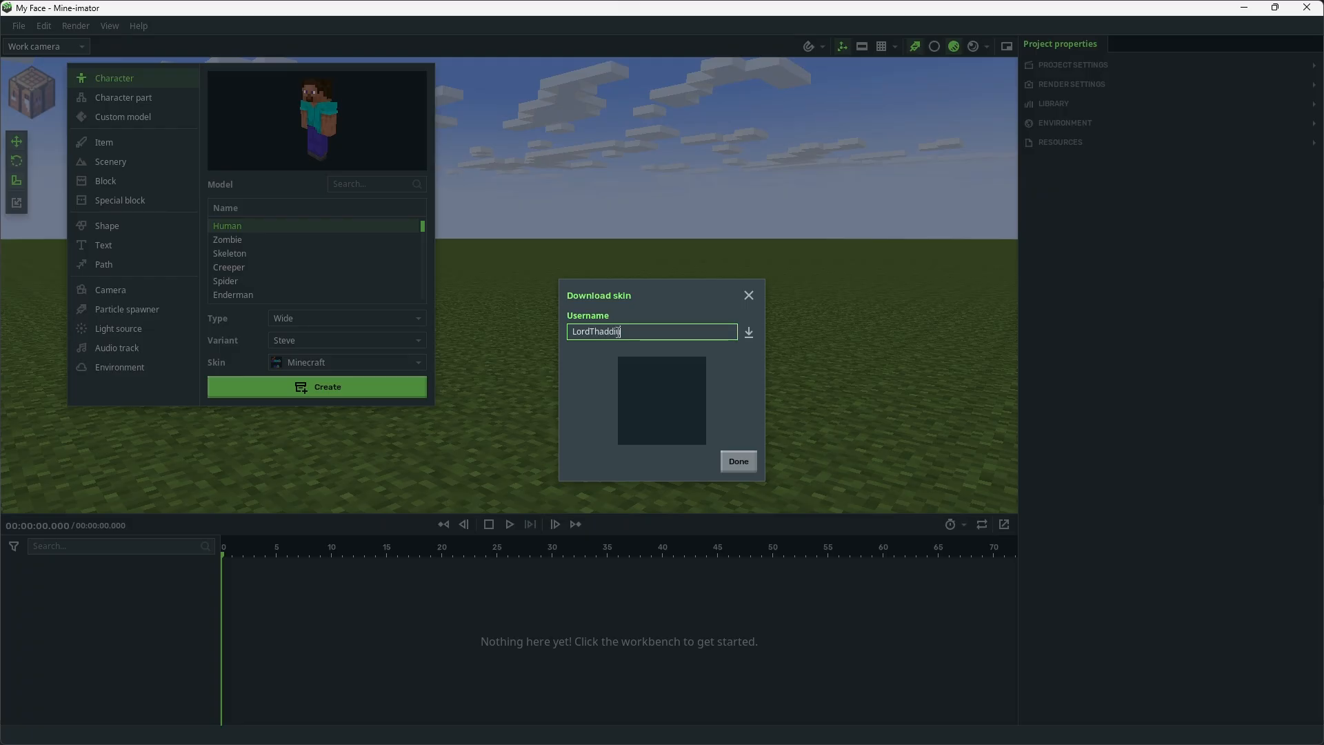
click(748, 331)
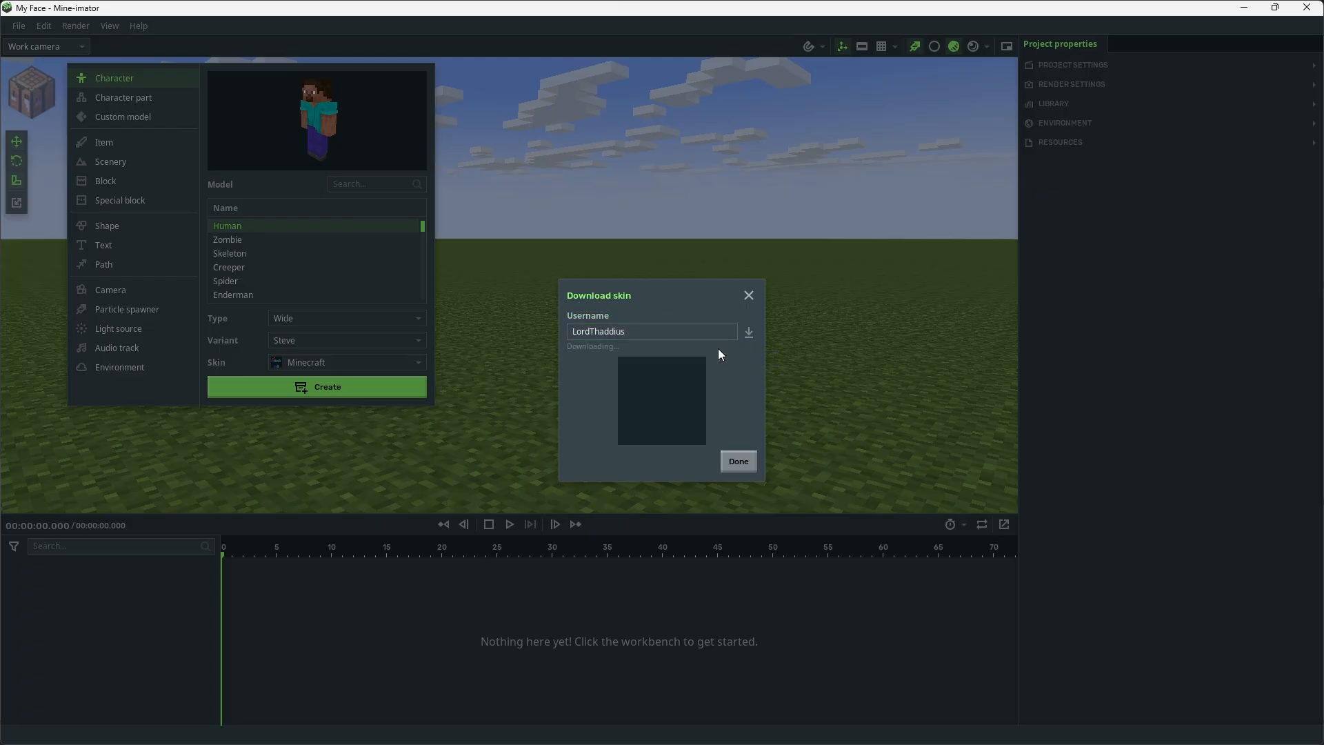
click(739, 461)
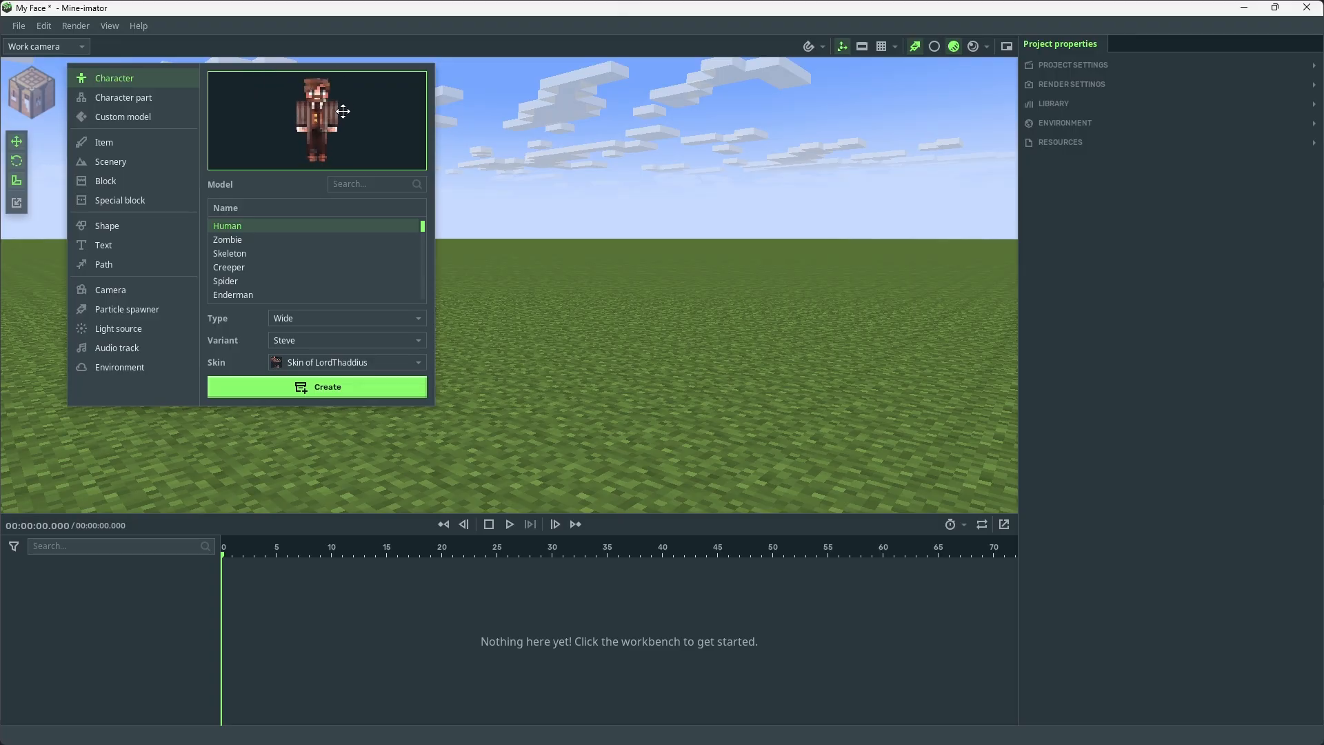
click(329, 387)
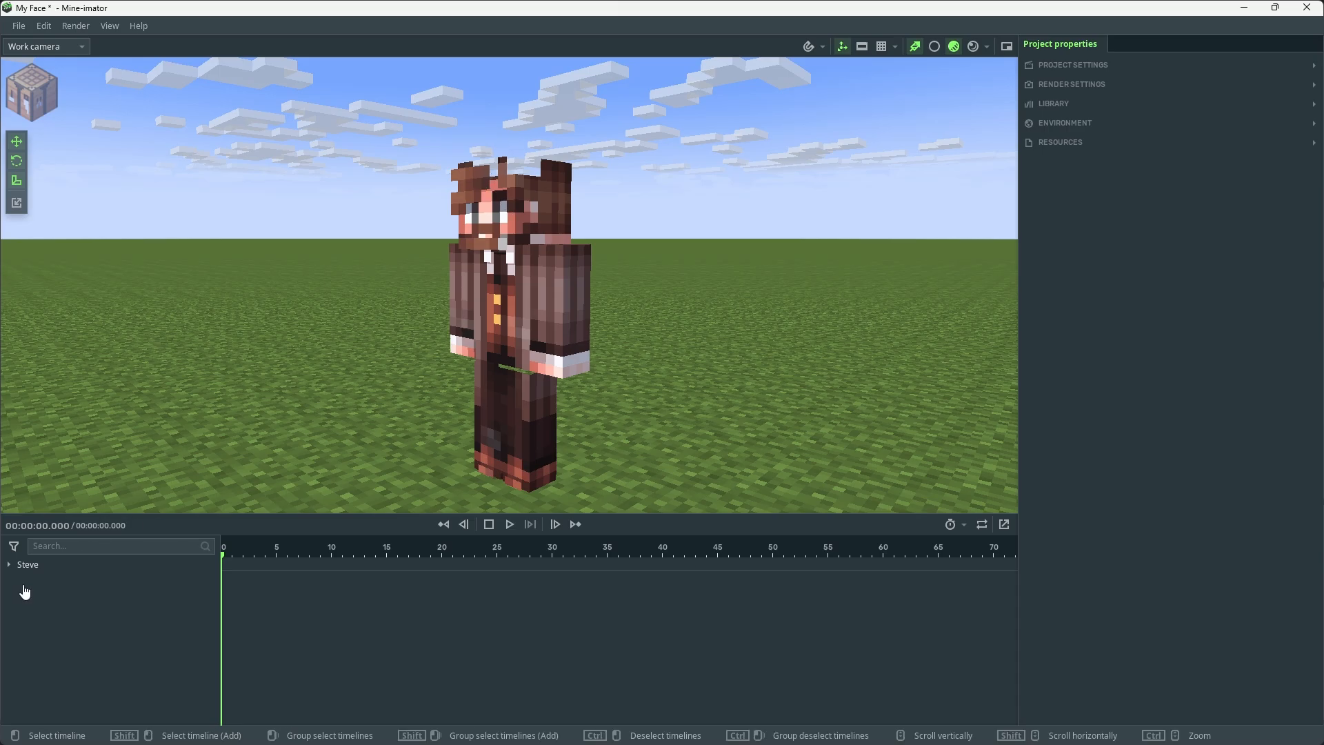
Set the Steve character's render depth to 1 in its appearance properties
click(41, 564)
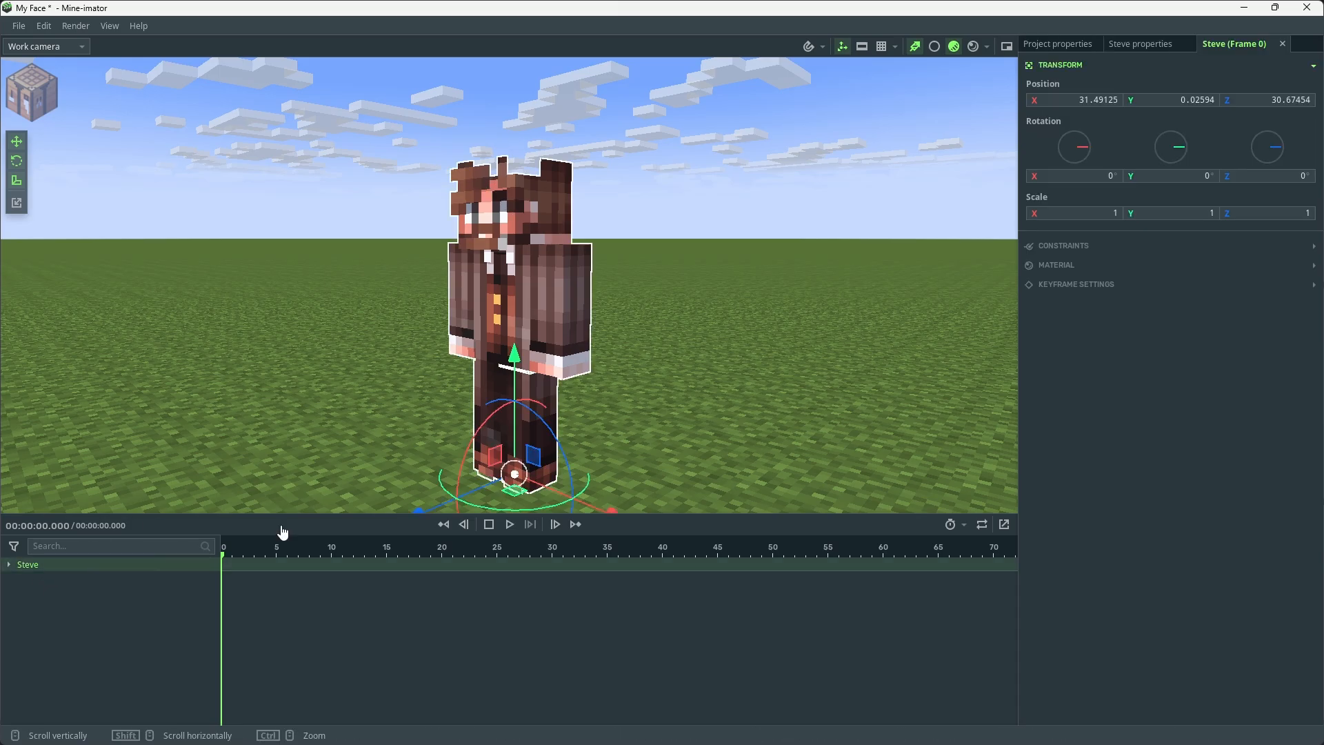
click(1148, 45)
click(1063, 233)
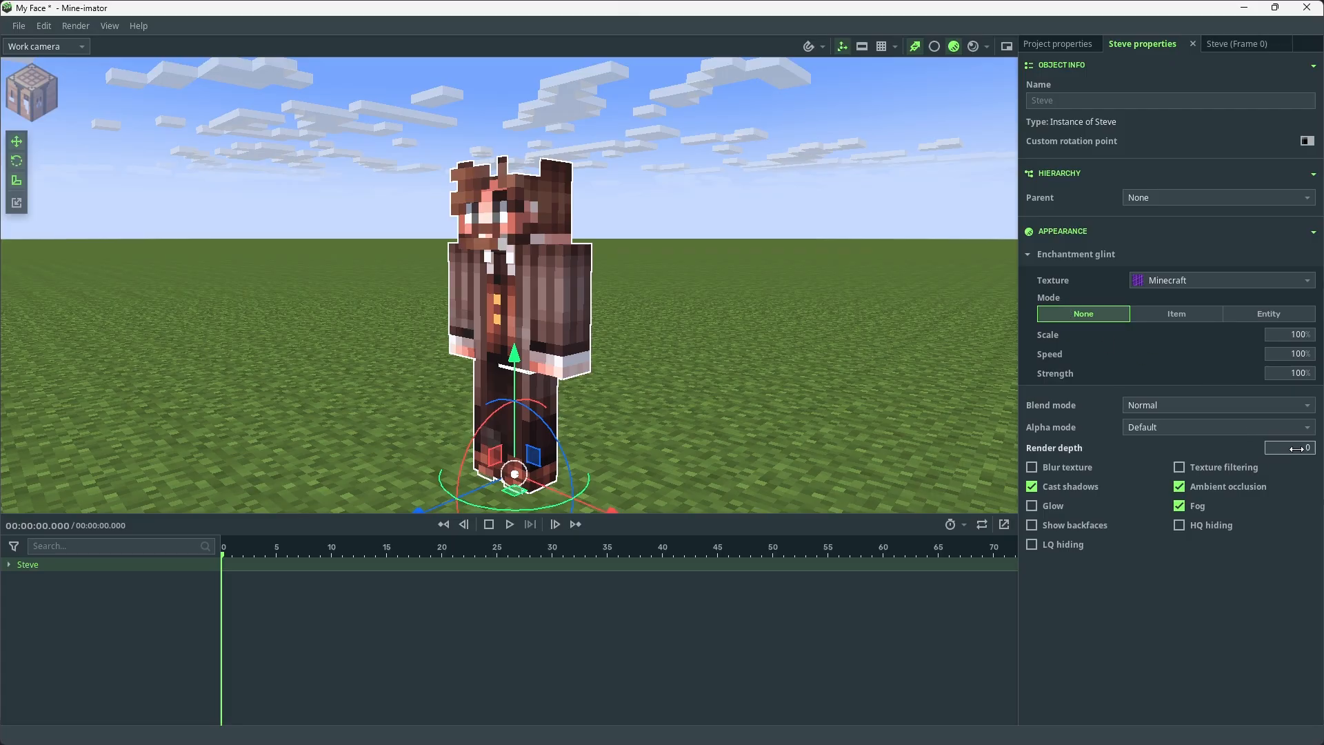
drag(1290, 447, 1298, 447)
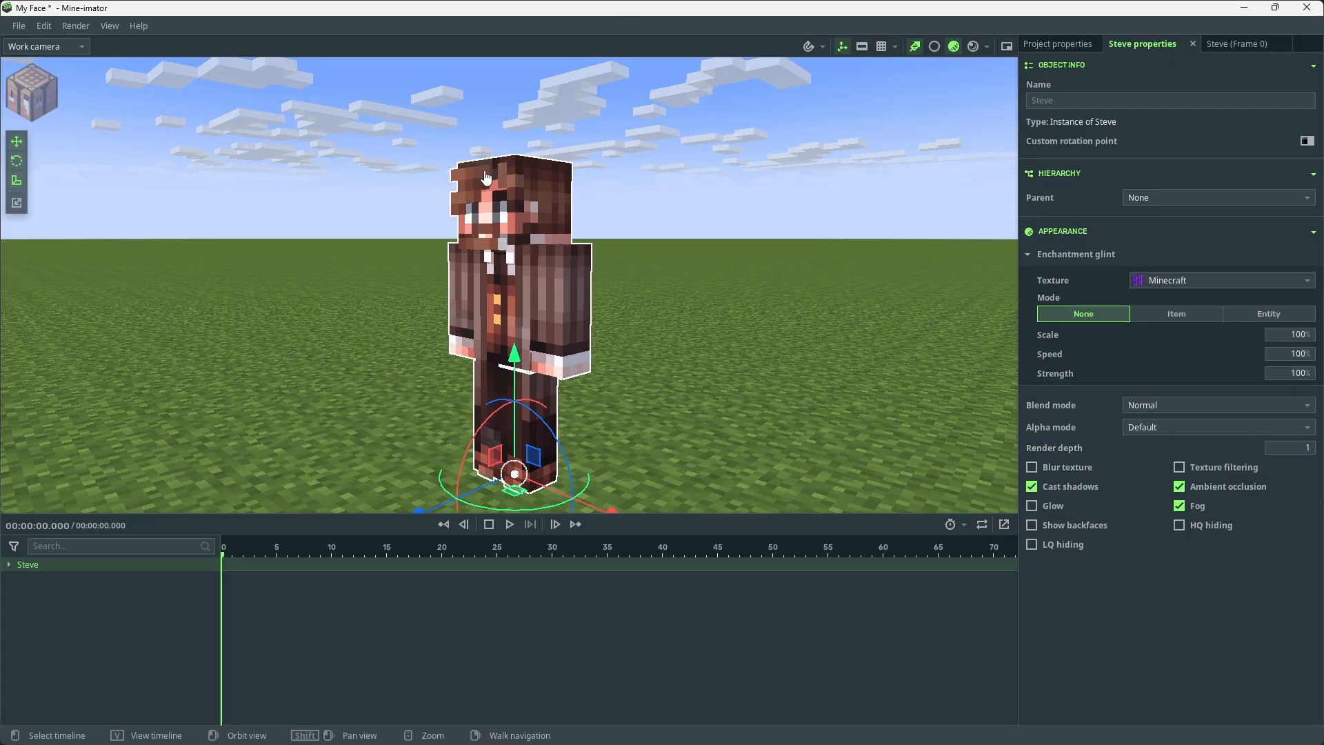
Hide both arms and both legs of the Steve character
drag(397, 182, 436, 153)
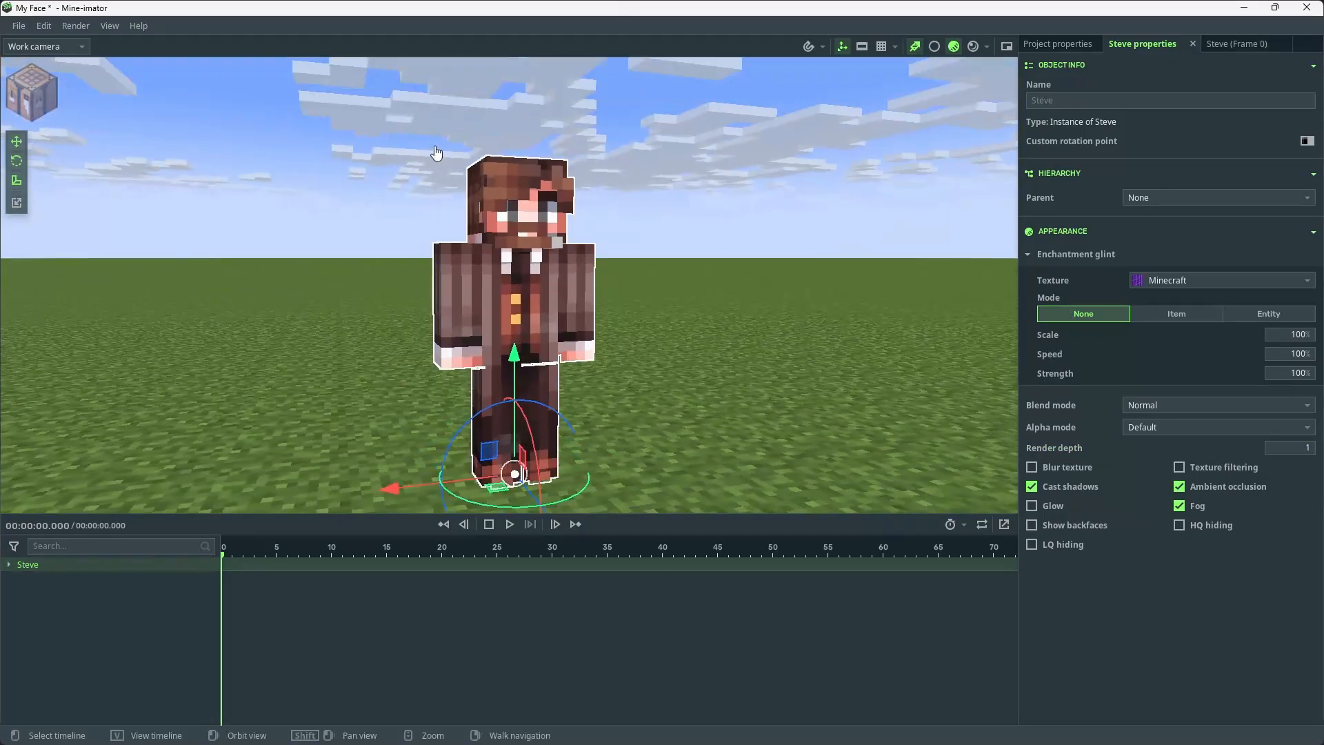
click(9, 565)
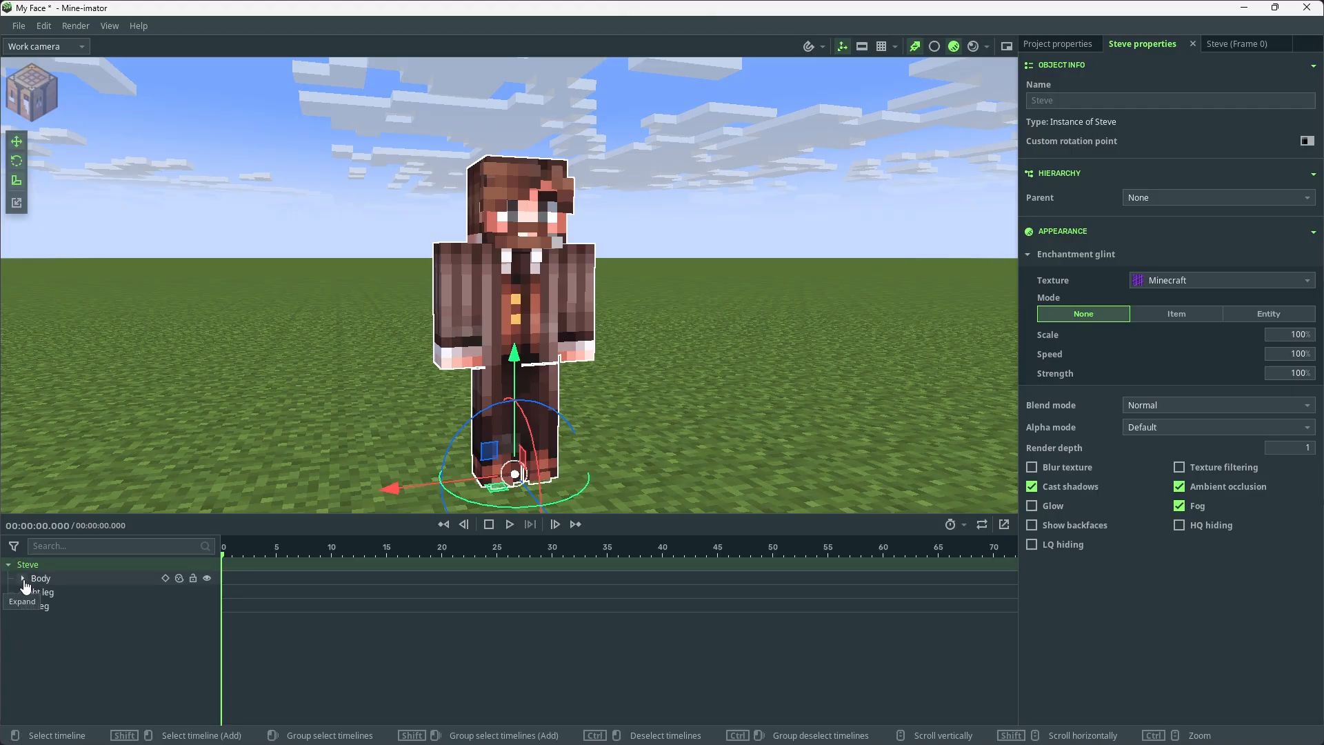
click(22, 579)
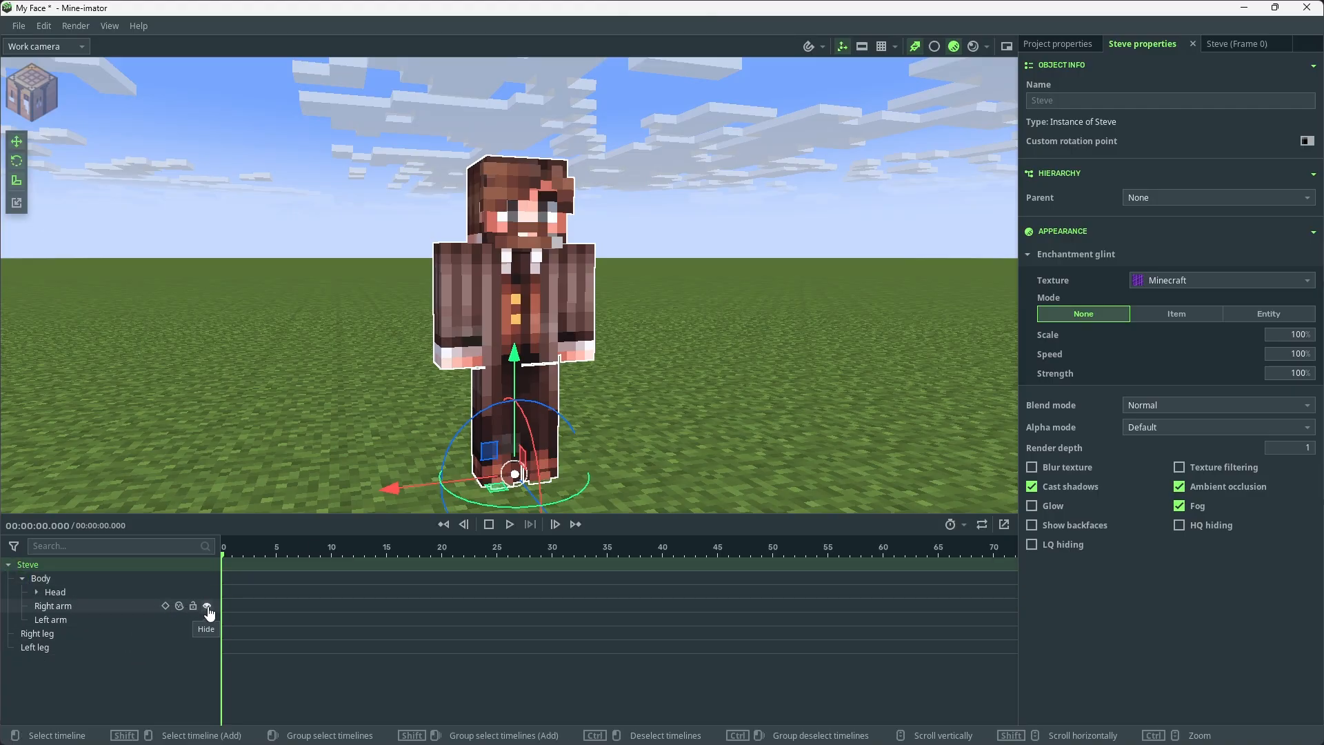
click(207, 607)
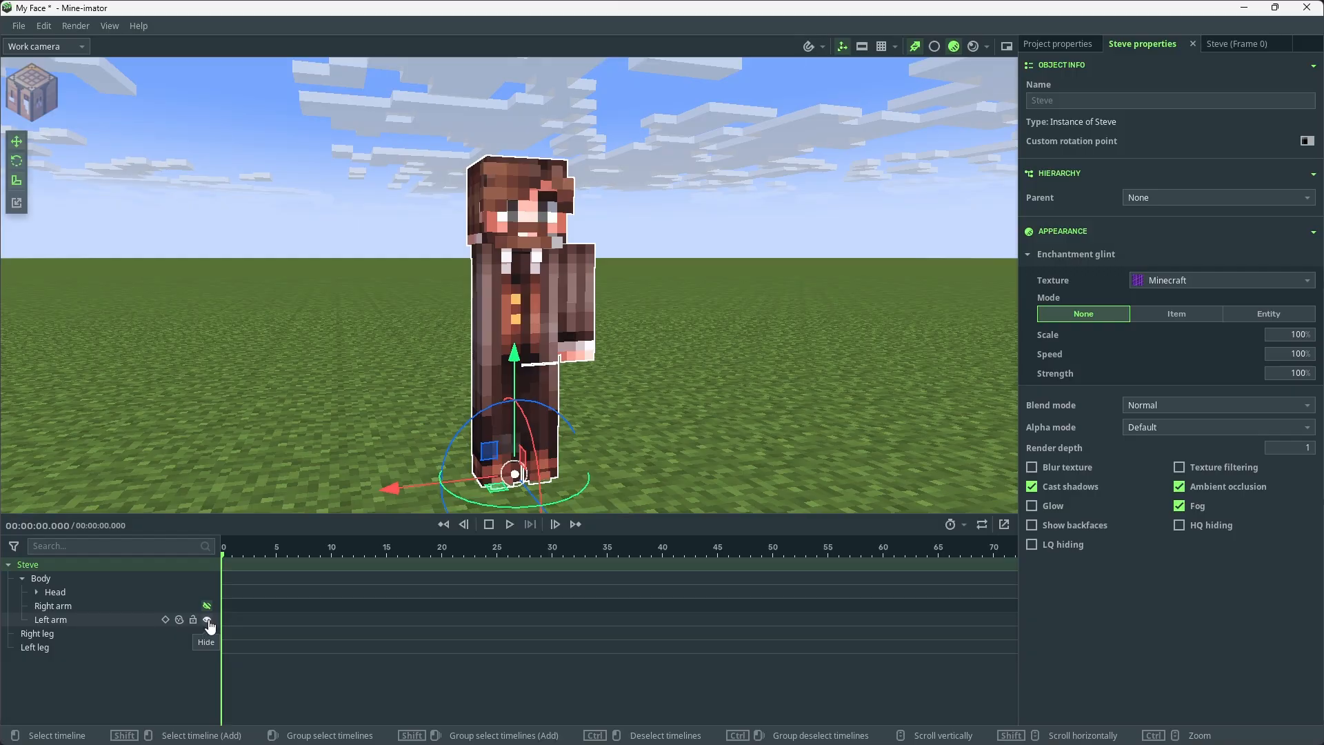
click(209, 621)
click(207, 634)
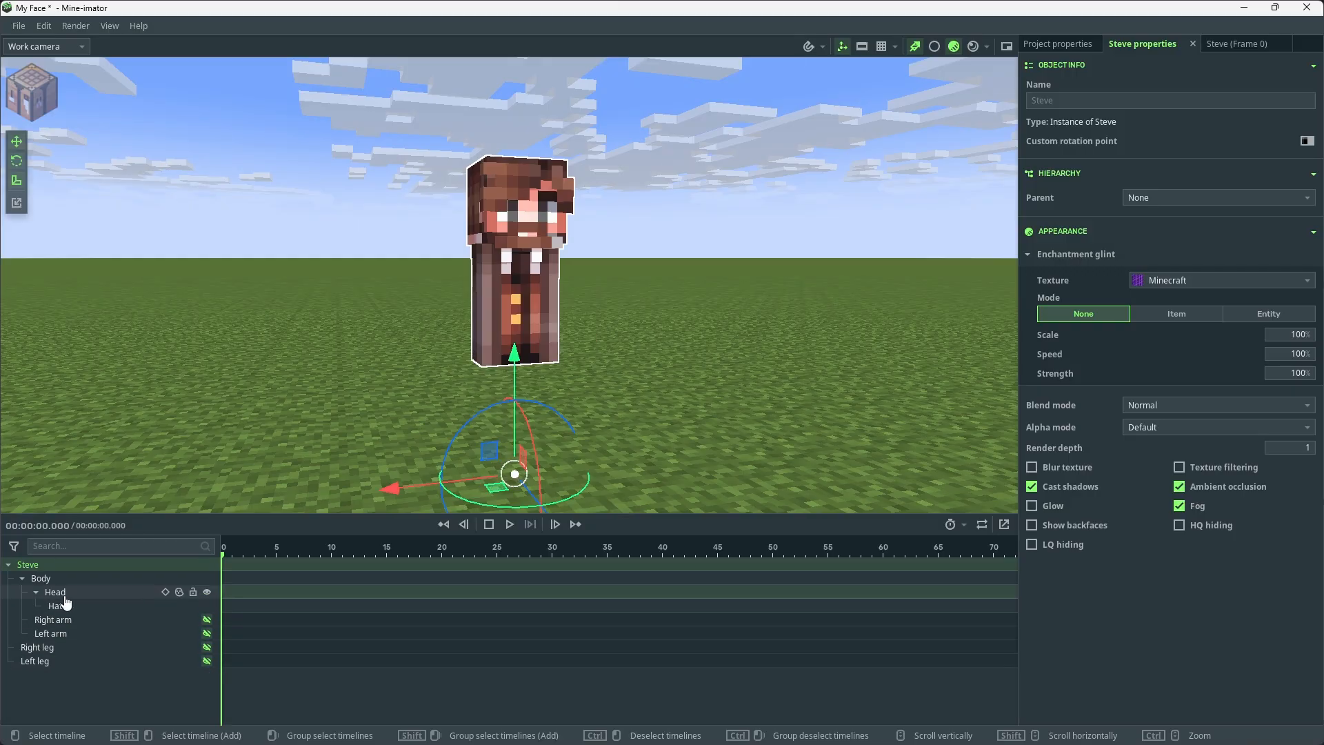
click(64, 597)
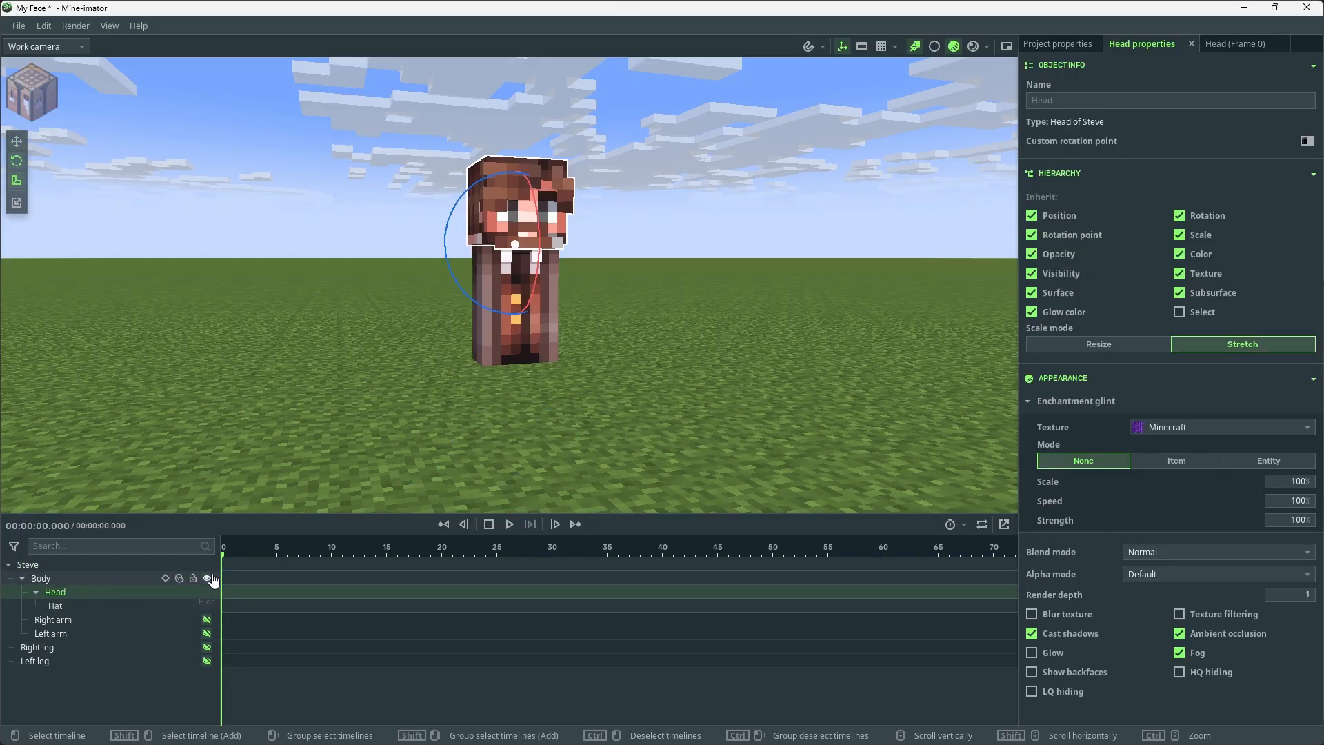
click(206, 577)
click(207, 578)
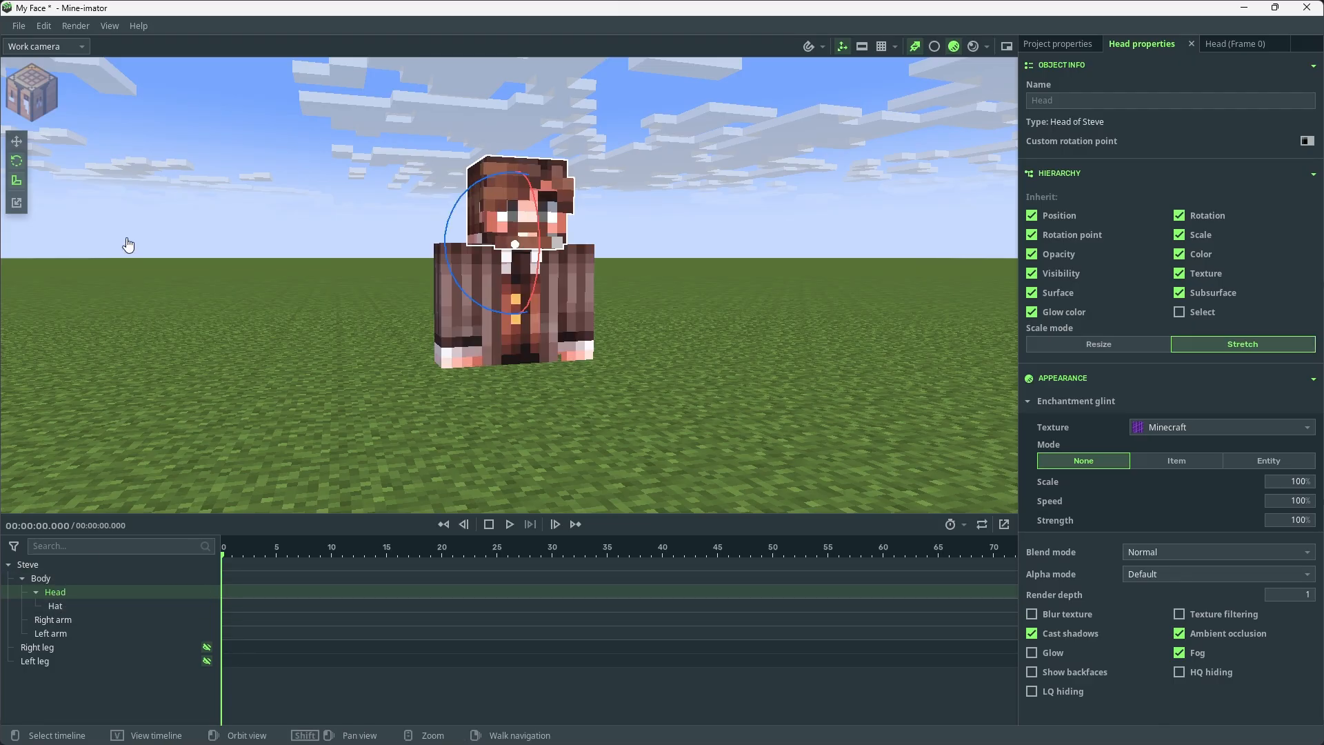
Hide the right arm and the left arm again, leaving only the head and torso showing
click(15, 142)
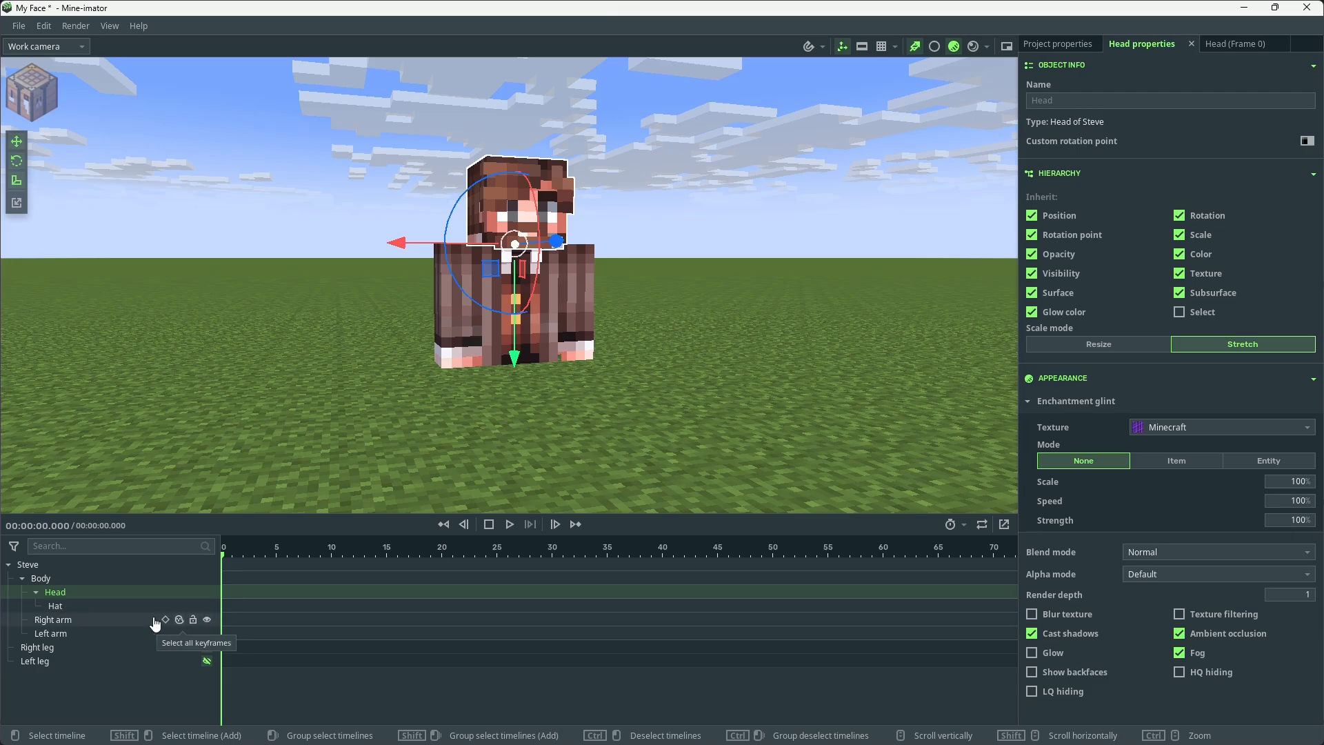
click(68, 621)
click(207, 619)
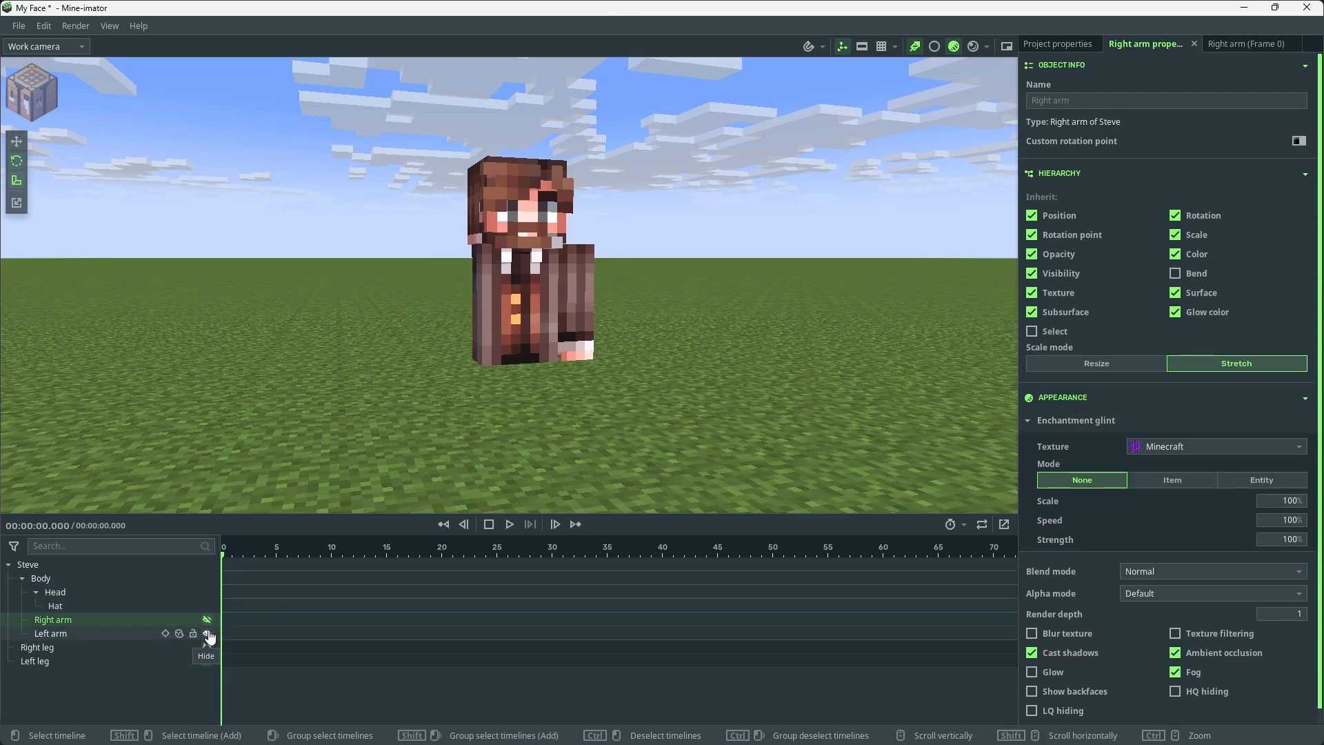
click(206, 633)
Move the head straight up so that it floats well clear of the torso
click(62, 599)
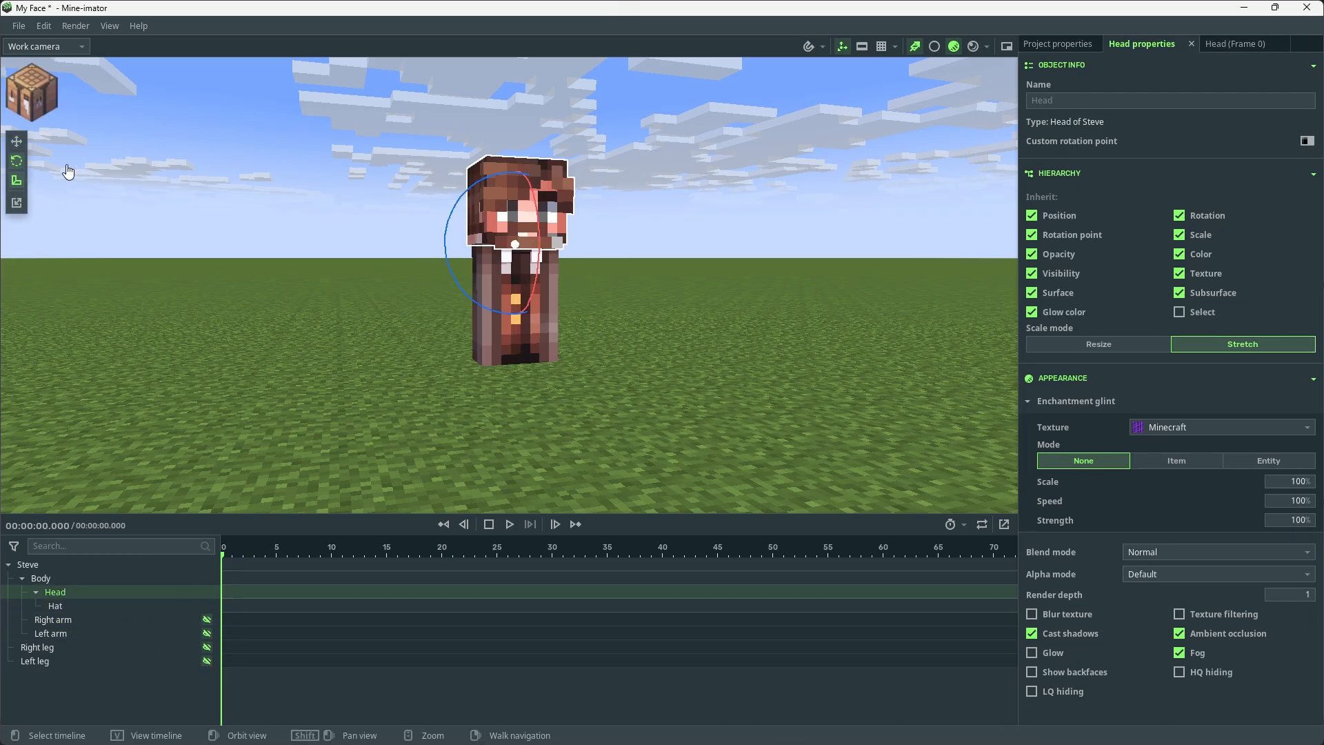
drag(514, 355, 531, 141)
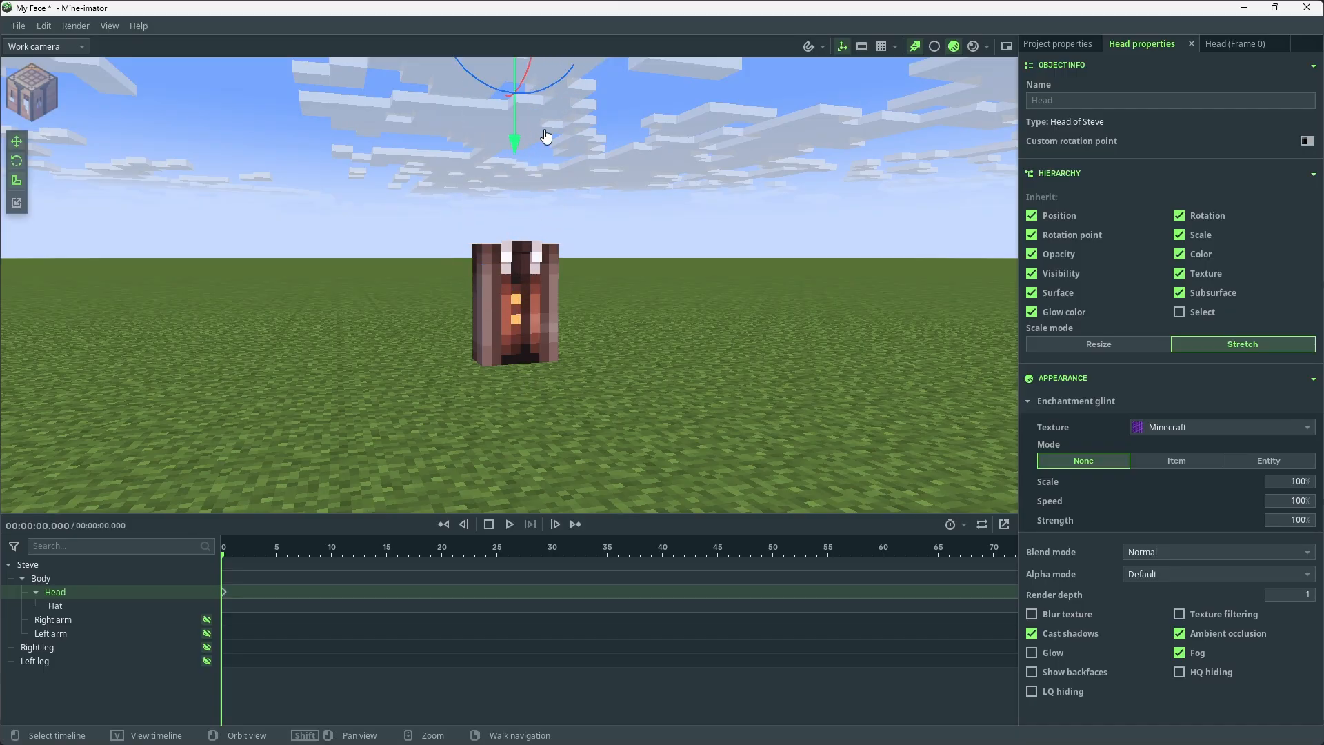
right_click(606, 137)
key(e)
key(d)
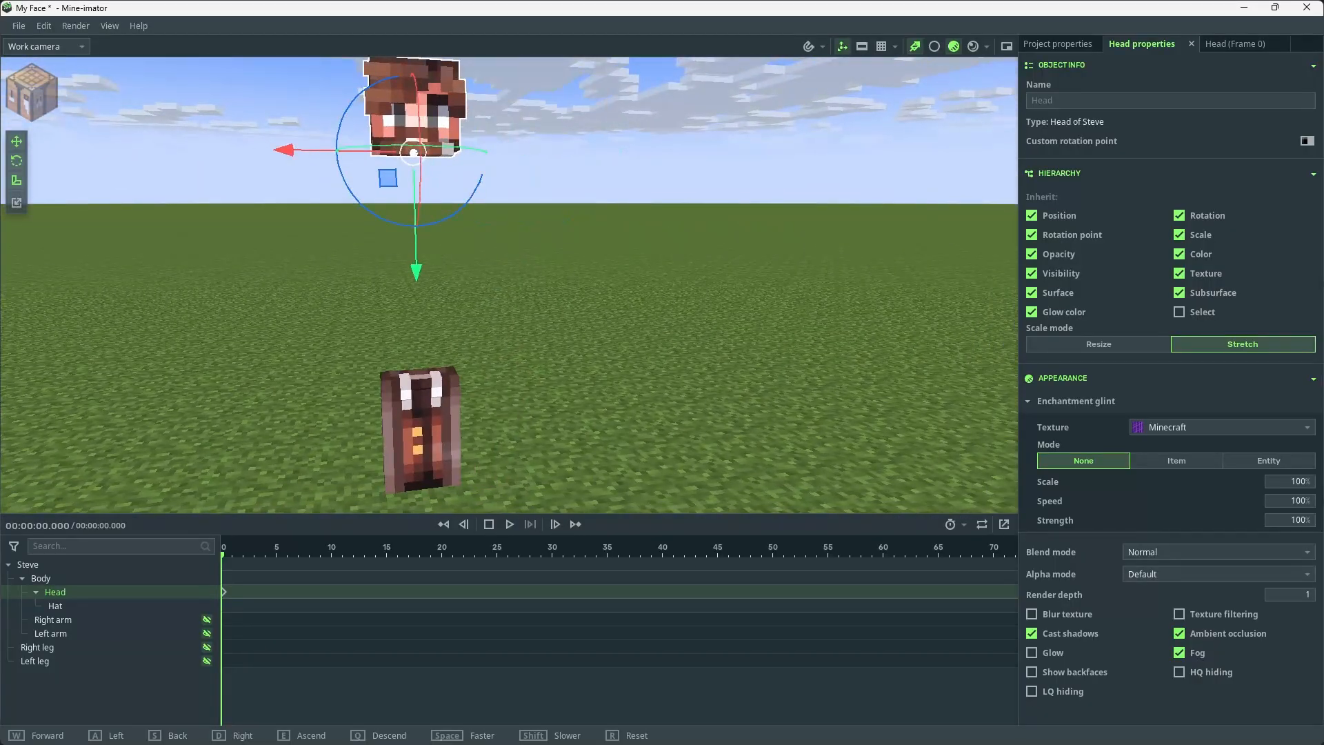
key(s)
key(d)
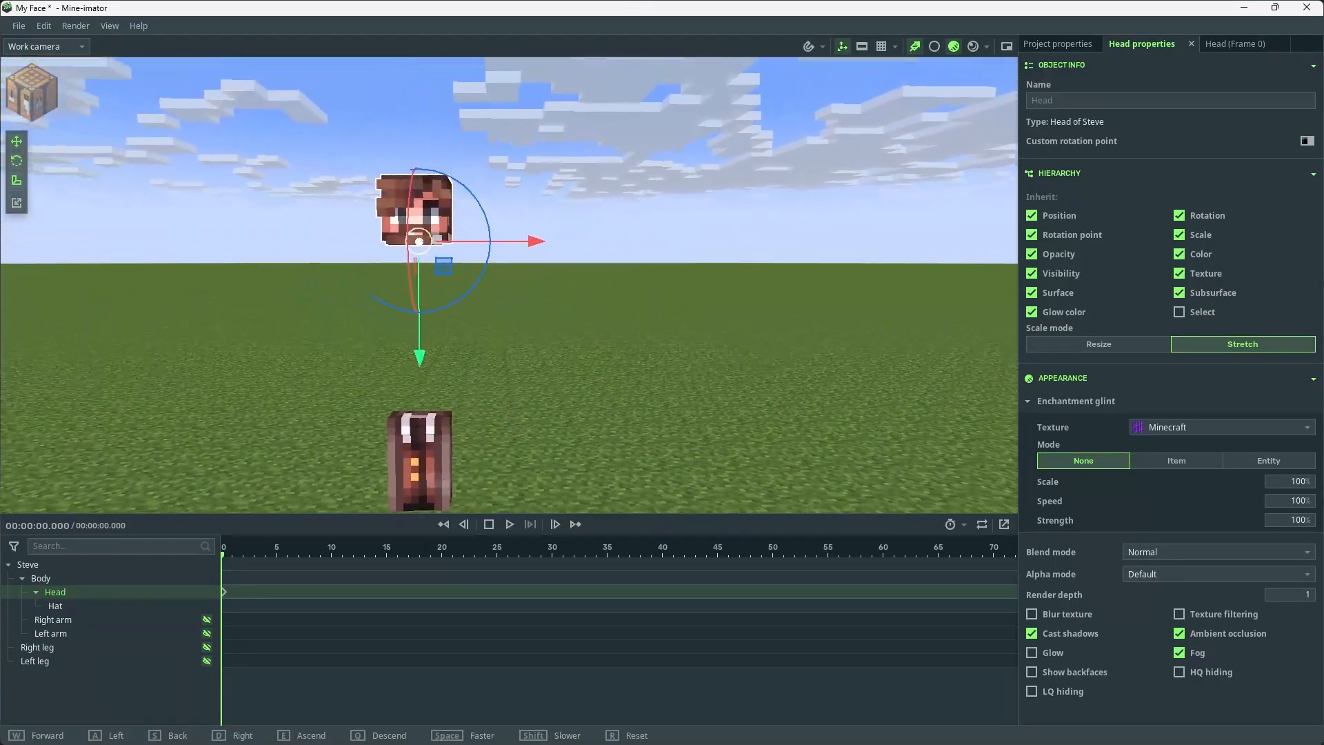
key(a)
key(w)
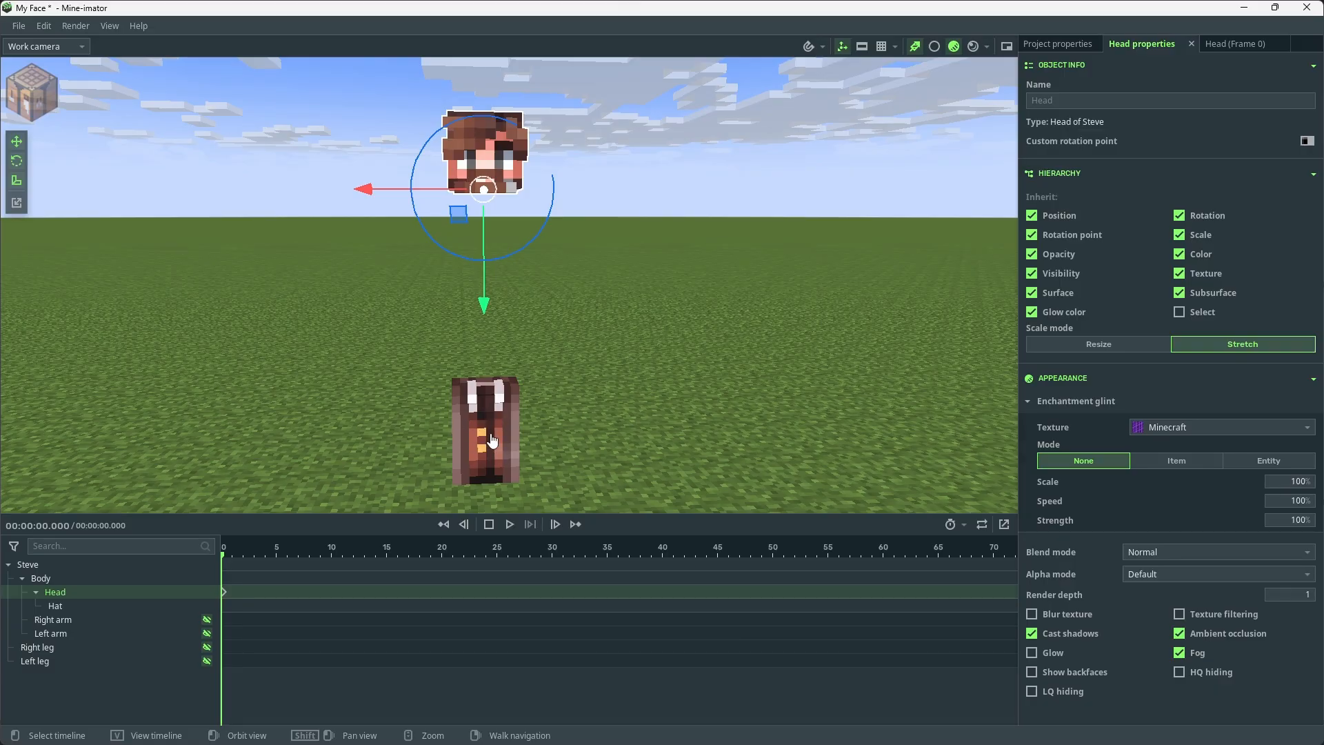
Turn off clouds, twilight and ground in the project's environment settings
click(1058, 44)
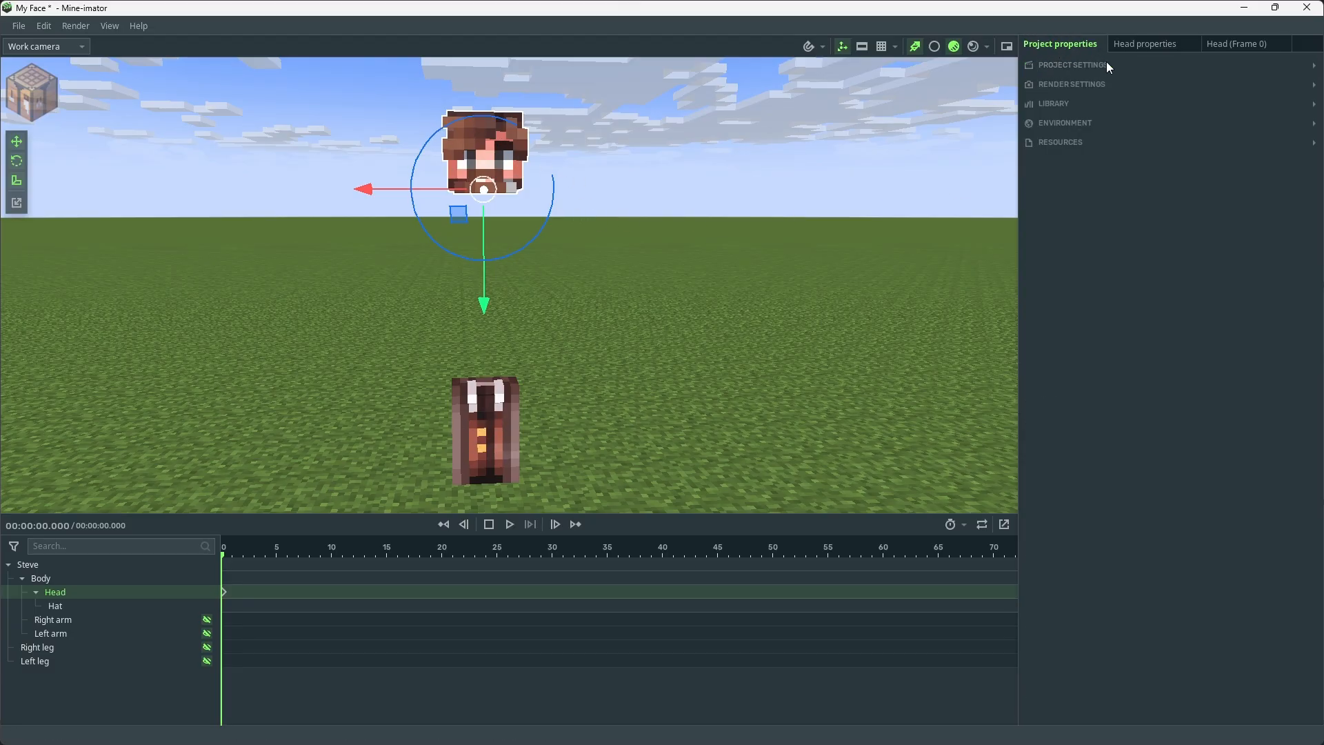
click(1122, 85)
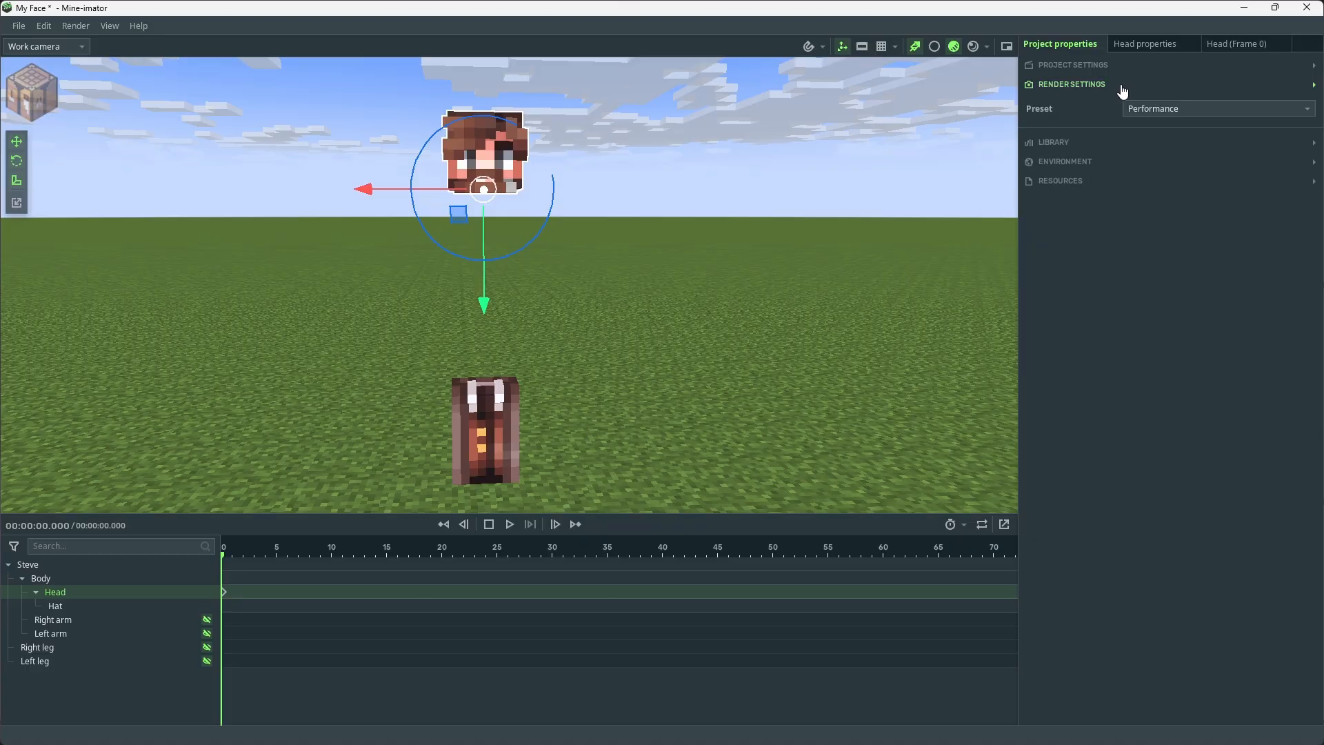
click(1069, 87)
click(1105, 125)
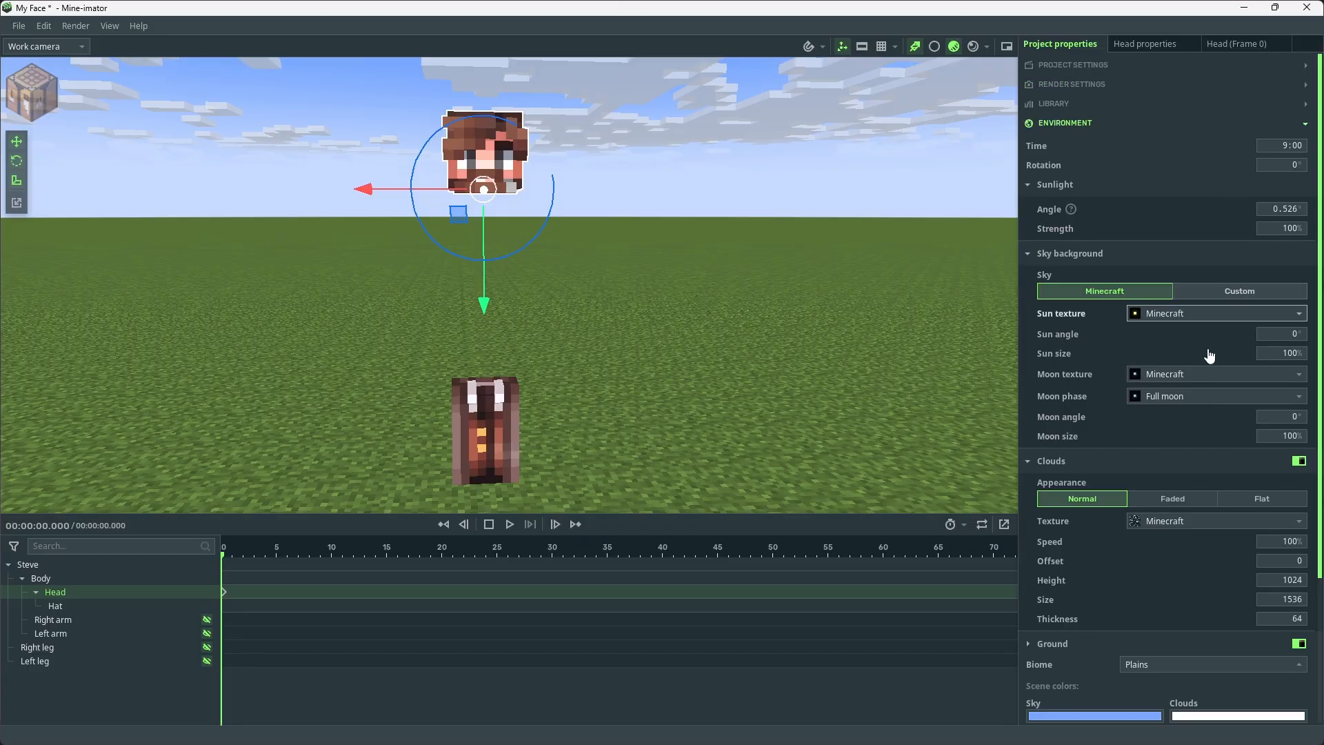
click(1298, 460)
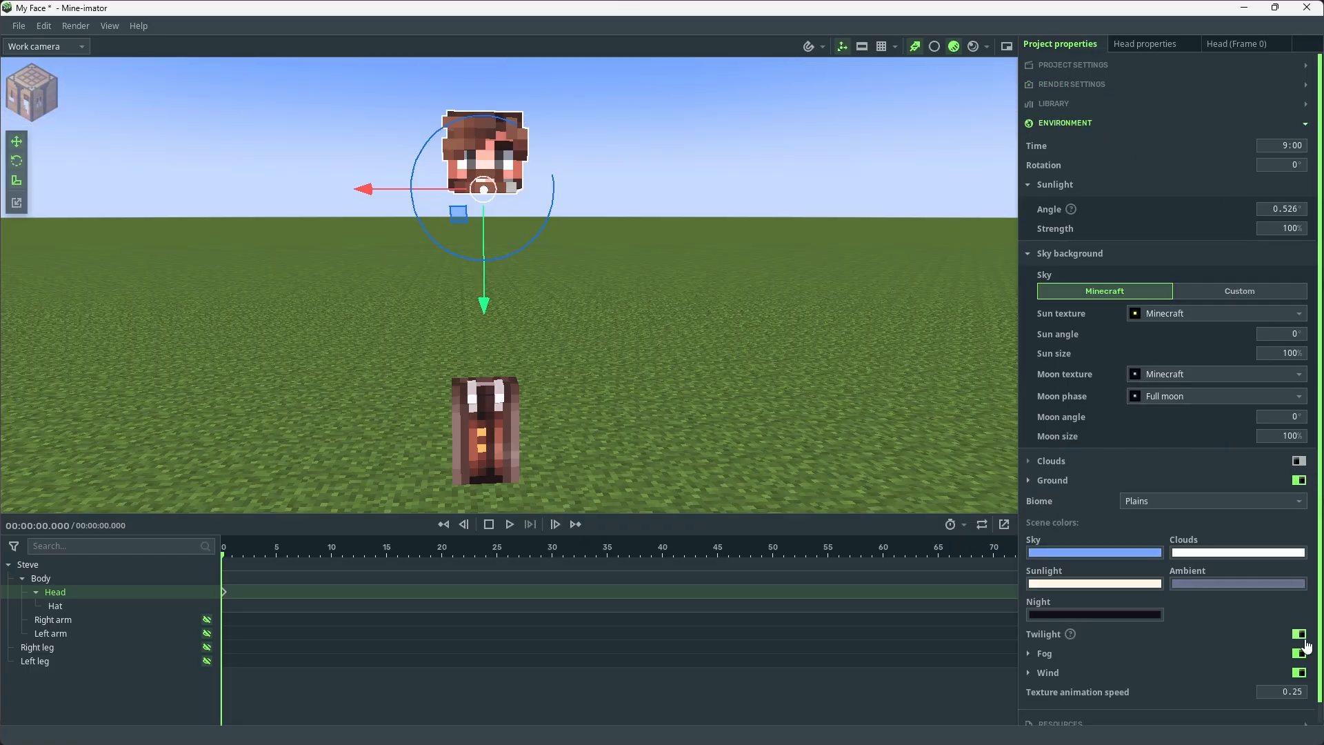
scroll(1110, 359, down, 1)
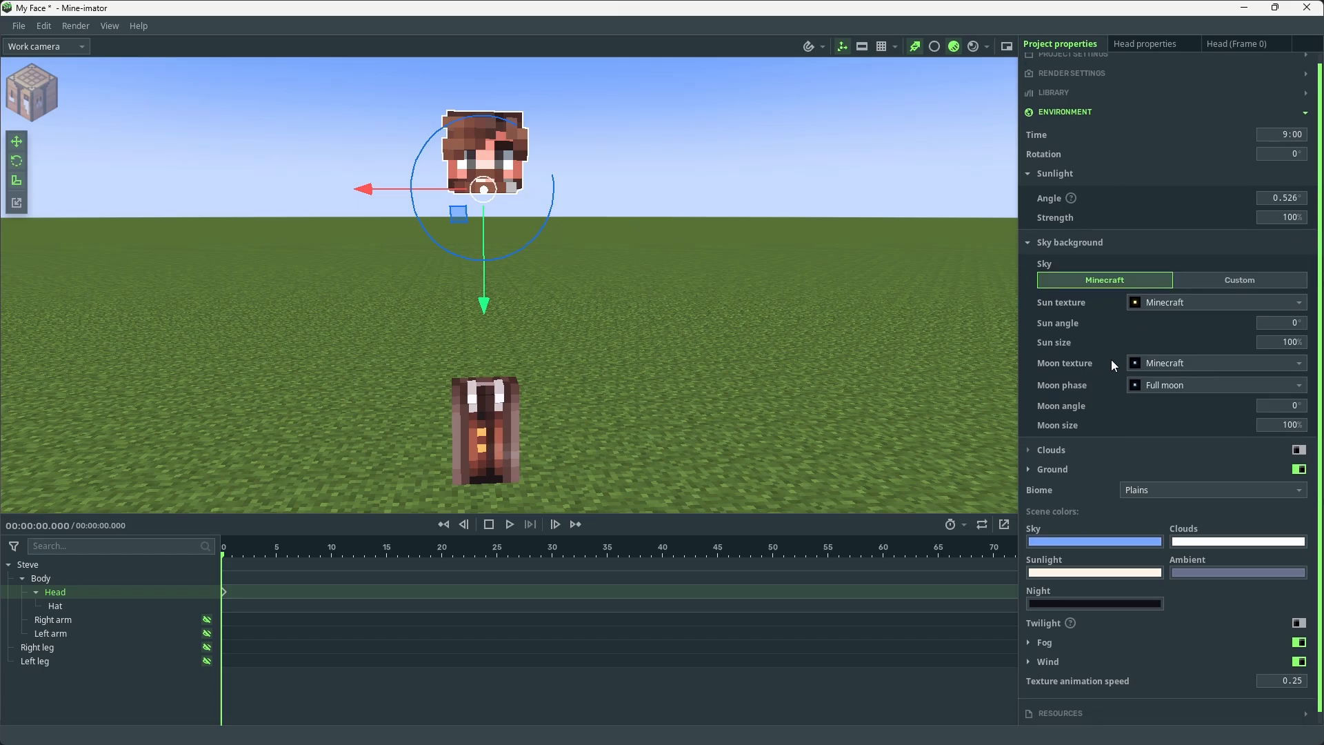
click(1310, 461)
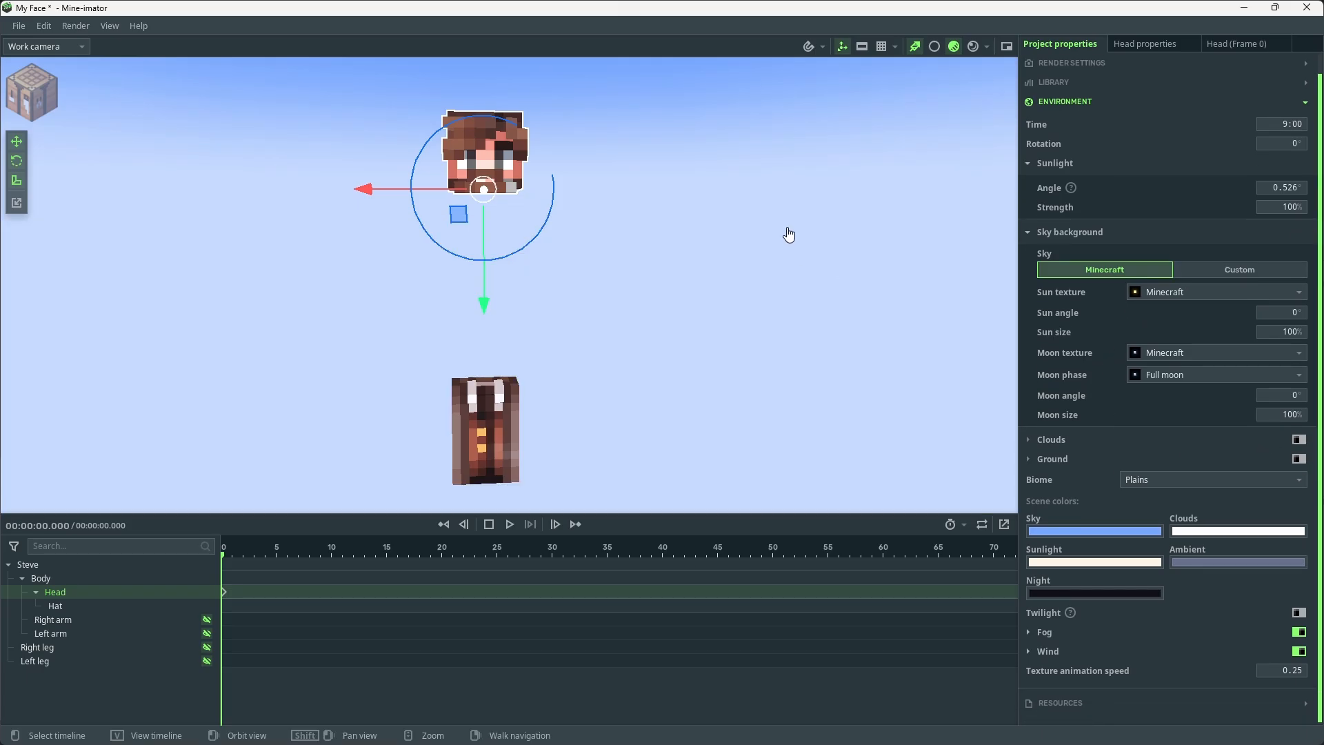
Create a camera from a close, straight-on view of the floating head's face
key(e)
key(w)
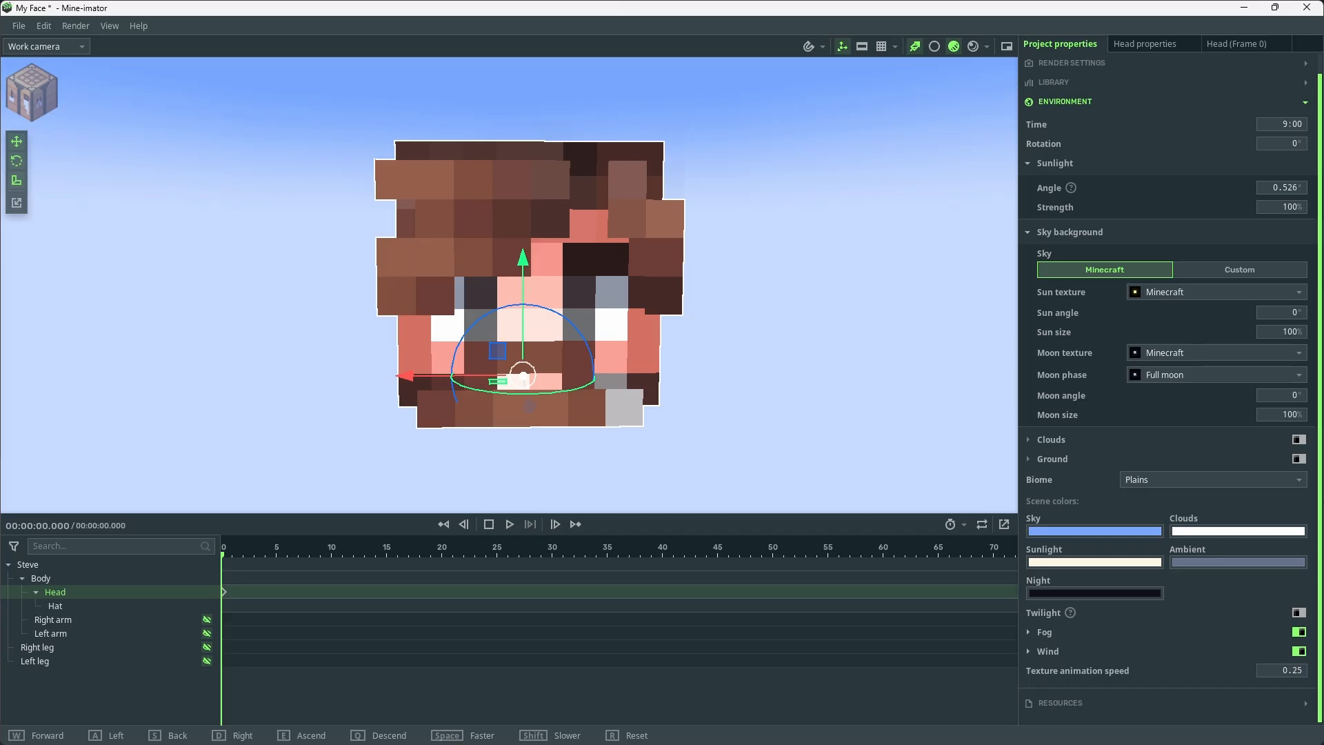
key(w)
key(s)
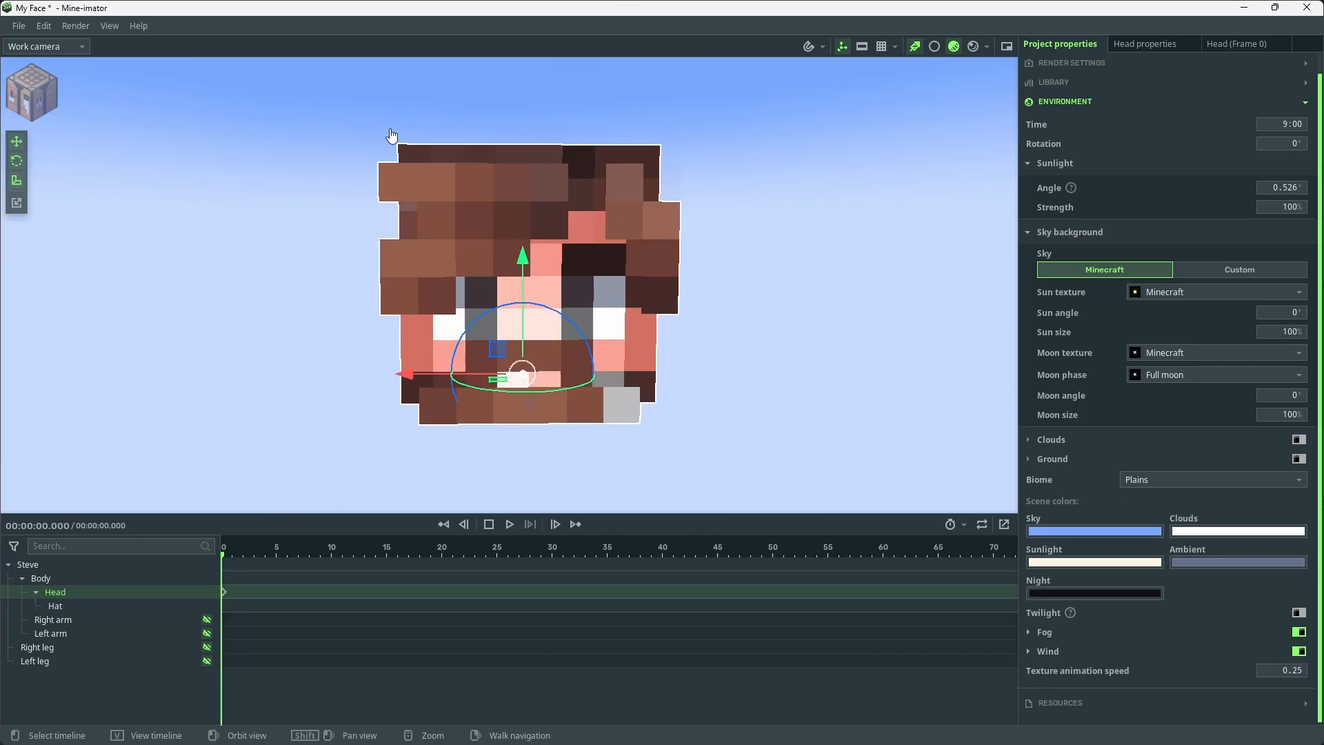
click(32, 90)
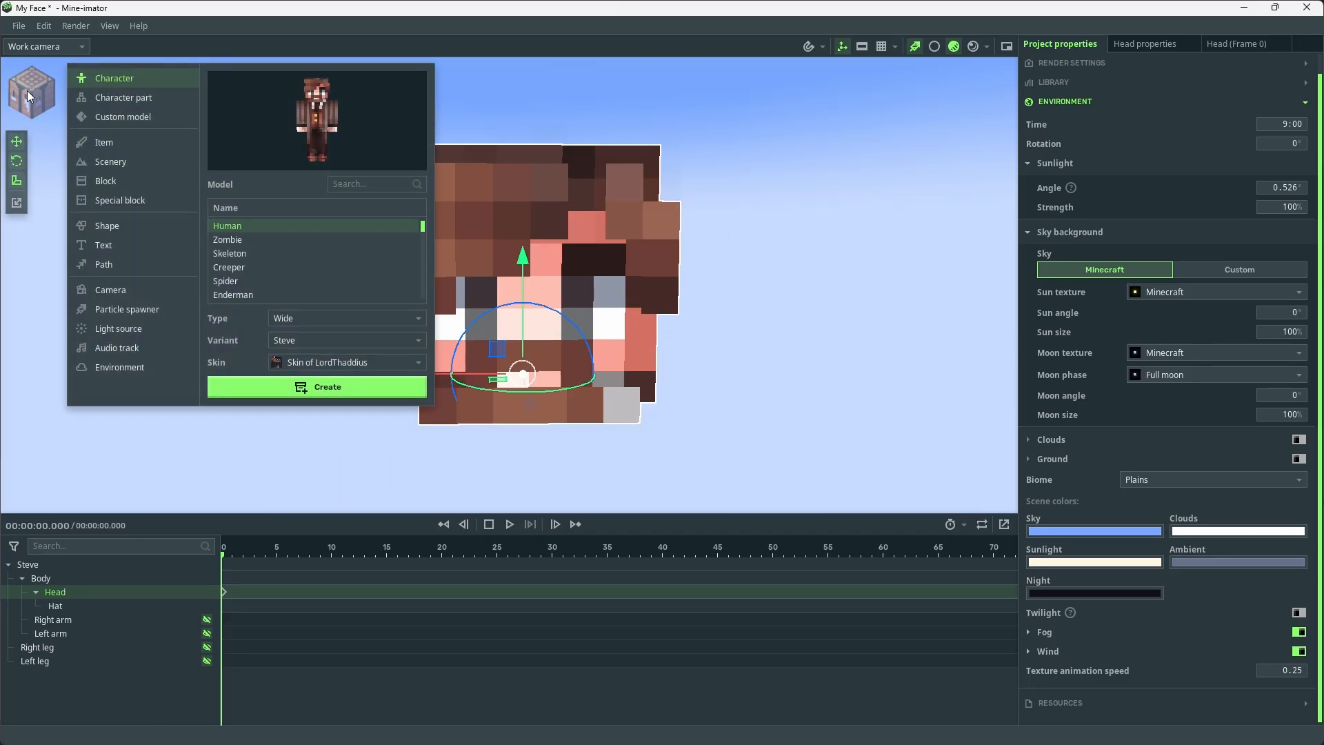
click(119, 293)
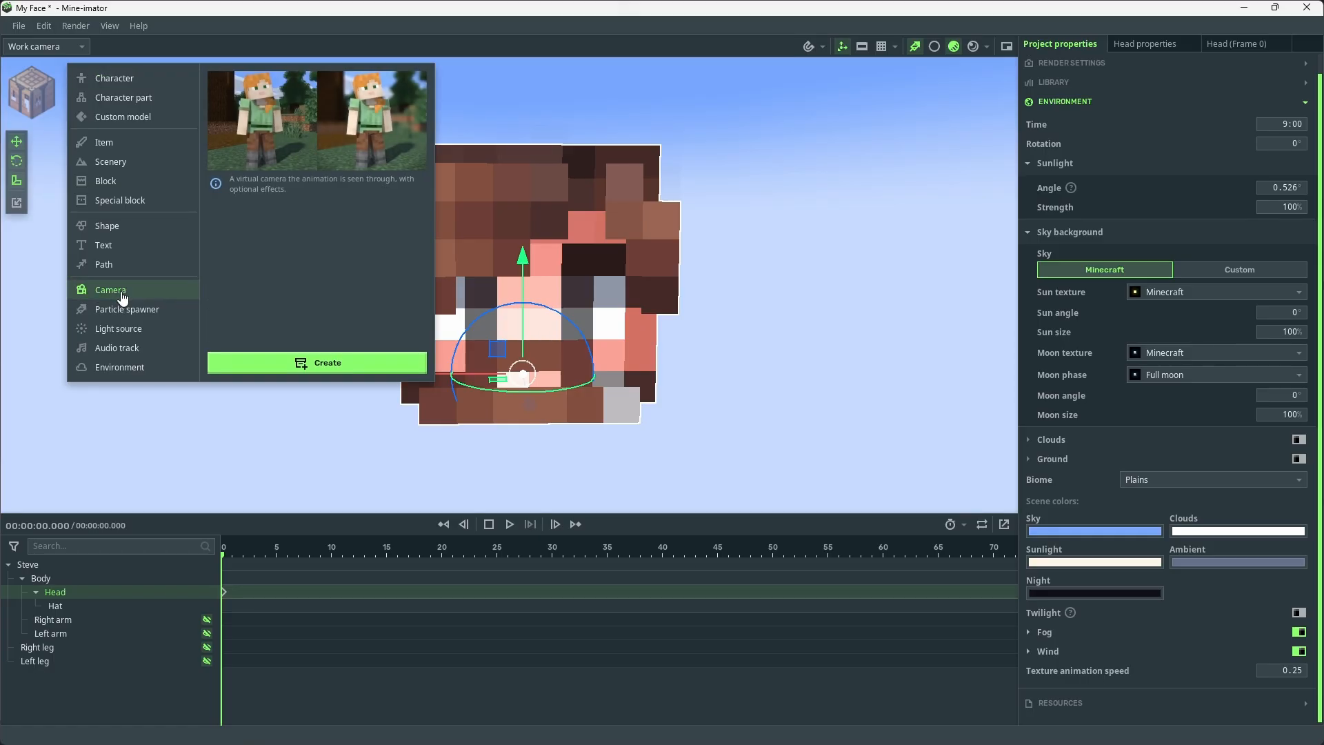
click(319, 376)
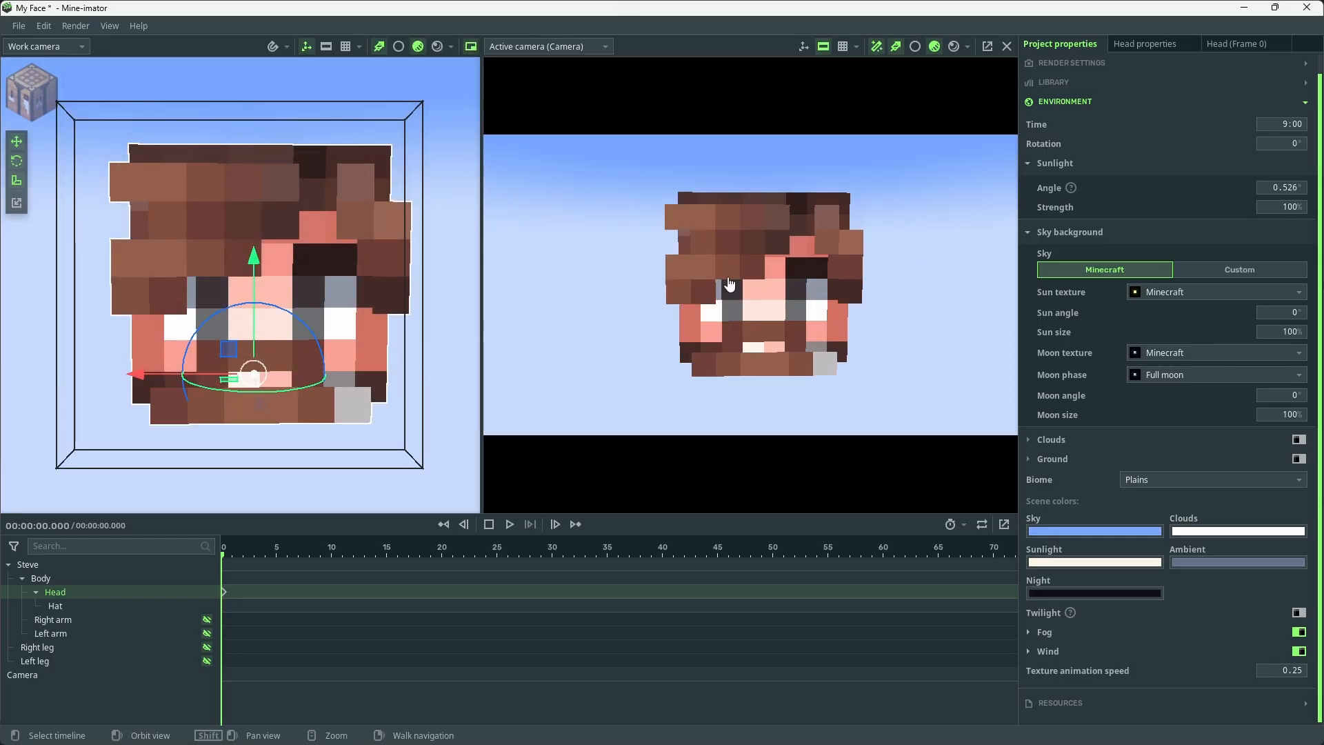
Move the camera closer to the head so that the face nearly fills the height of its frame
key(s)
drag(198, 353, 261, 385)
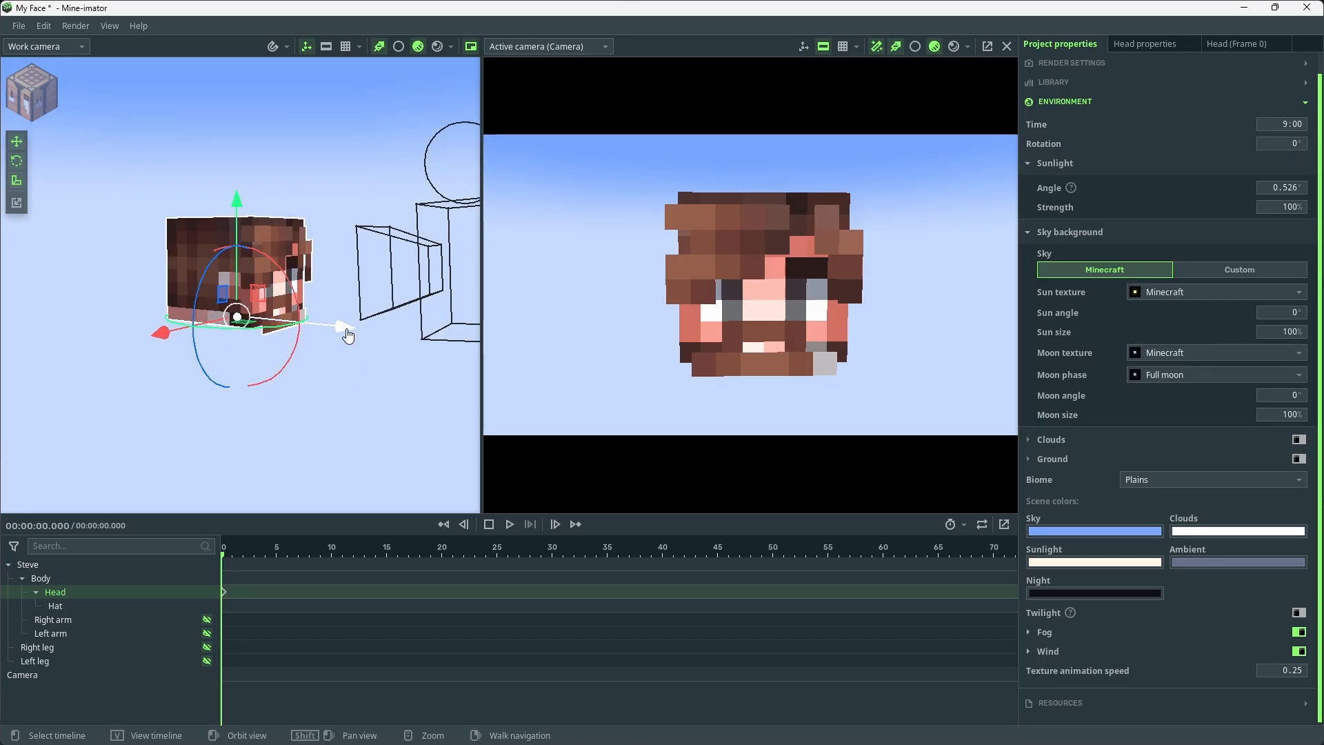
click(449, 283)
drag(381, 318, 431, 338)
drag(433, 287, 368, 298)
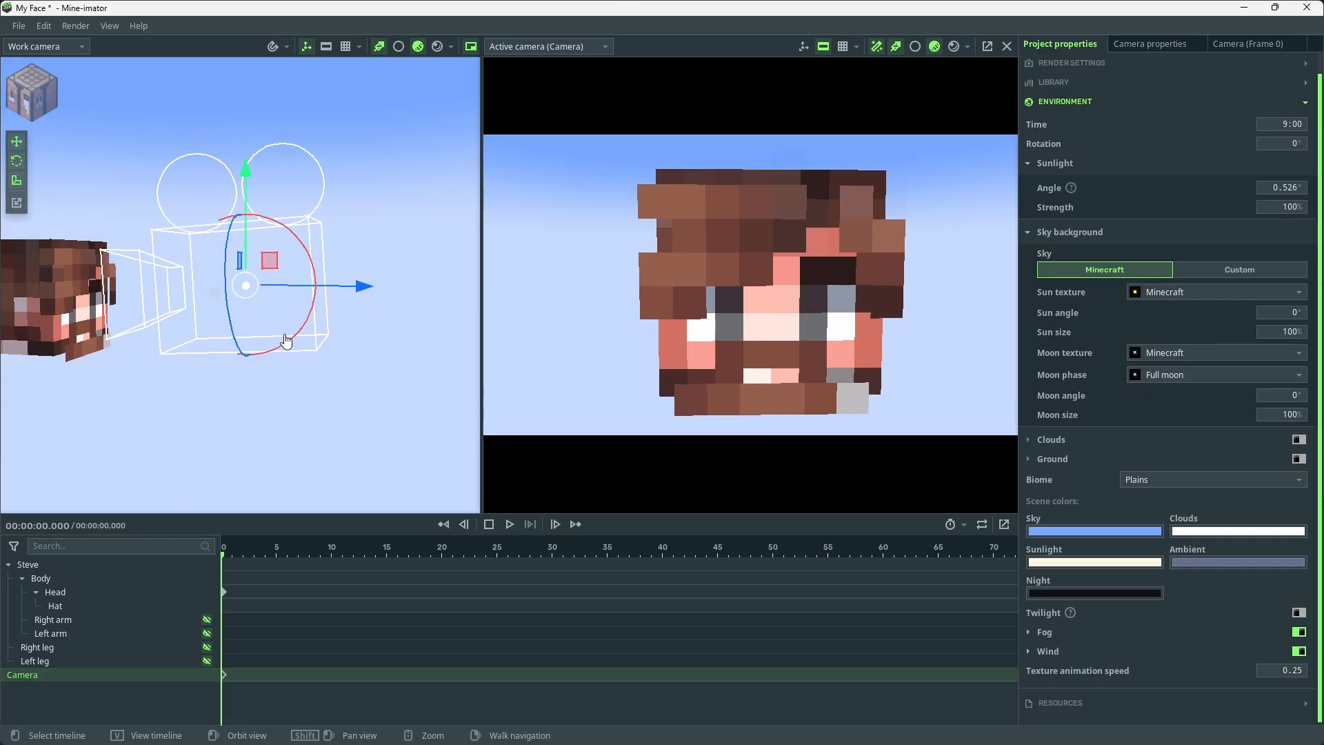
Check the camera framing with the three-by-three grid overlay, hide the grid, and switch the camera view to rendered quality
click(842, 47)
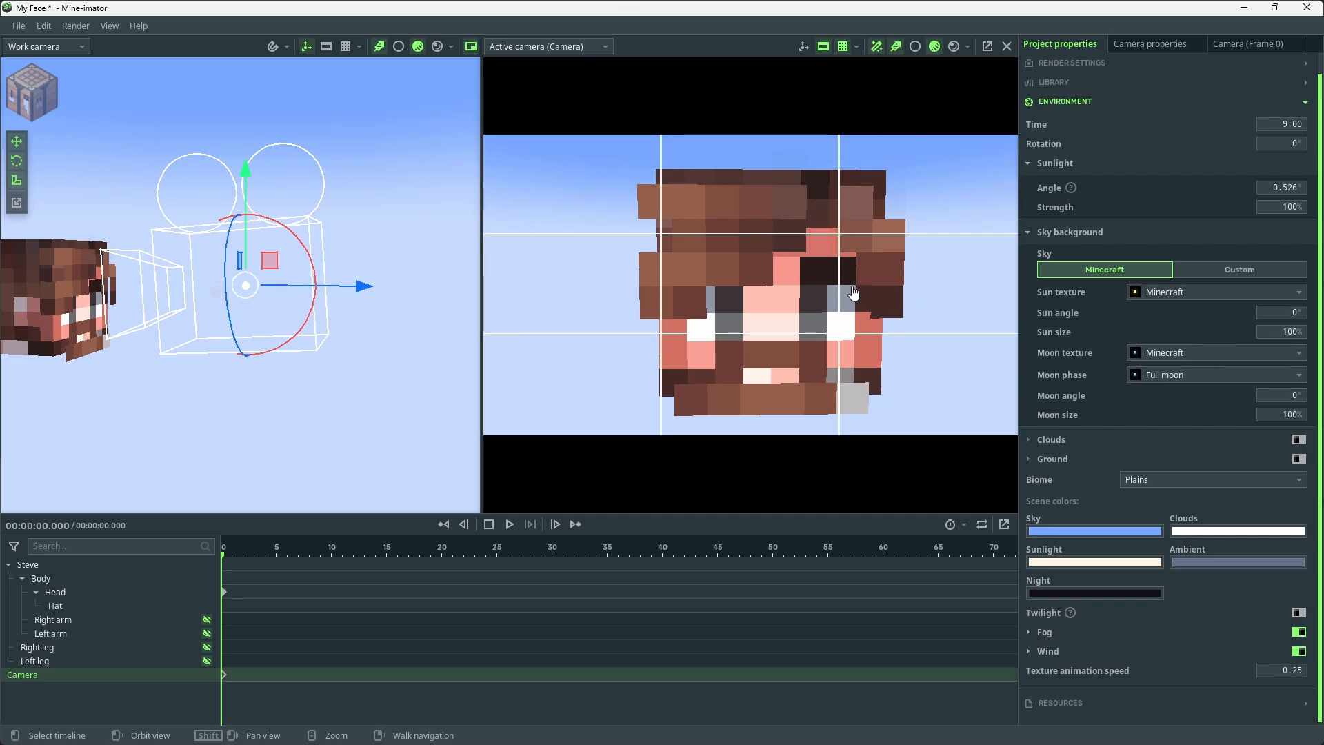
click(856, 47)
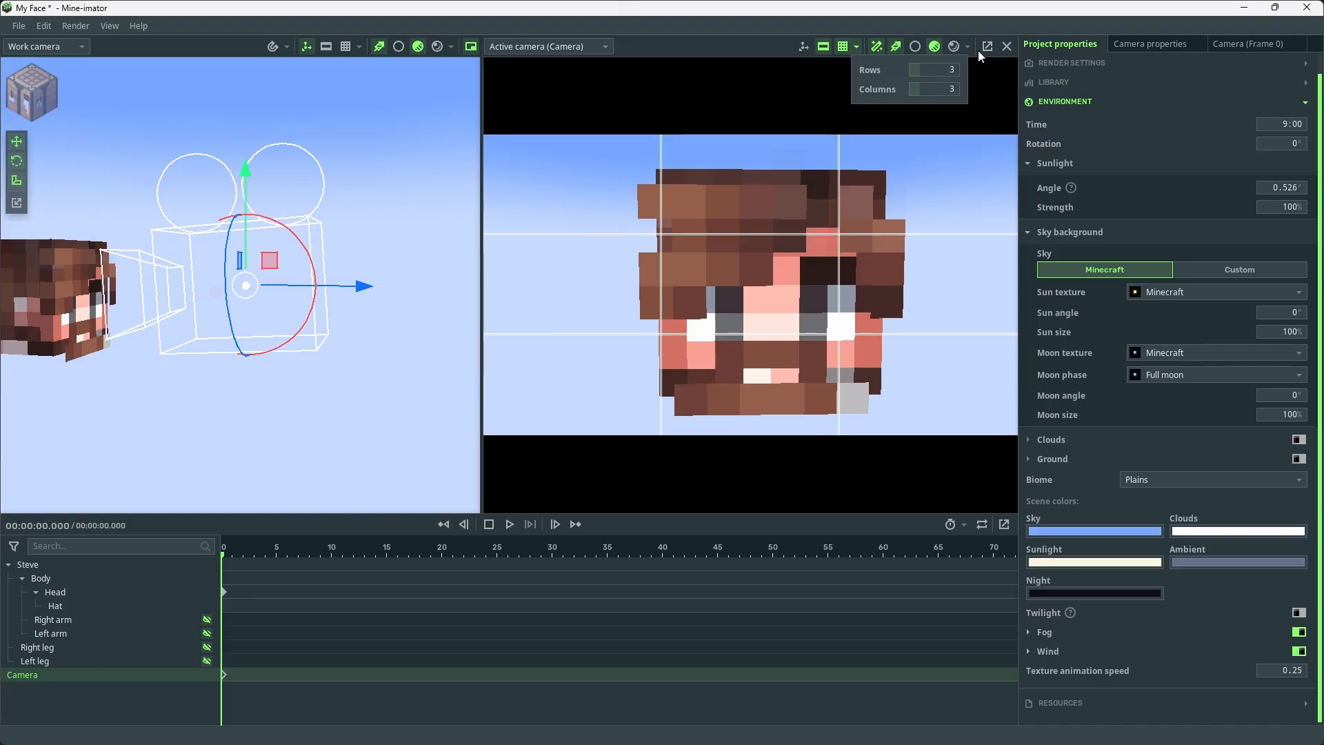
click(951, 48)
click(952, 47)
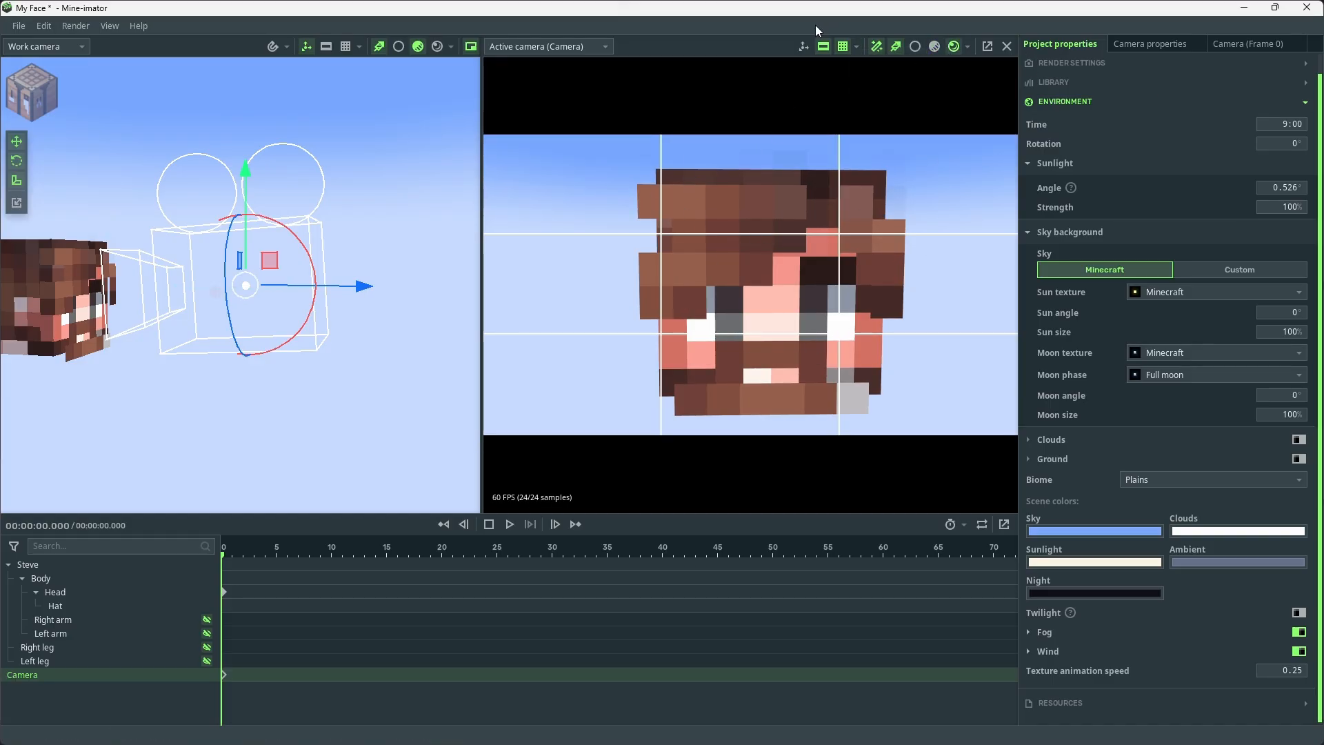
click(841, 45)
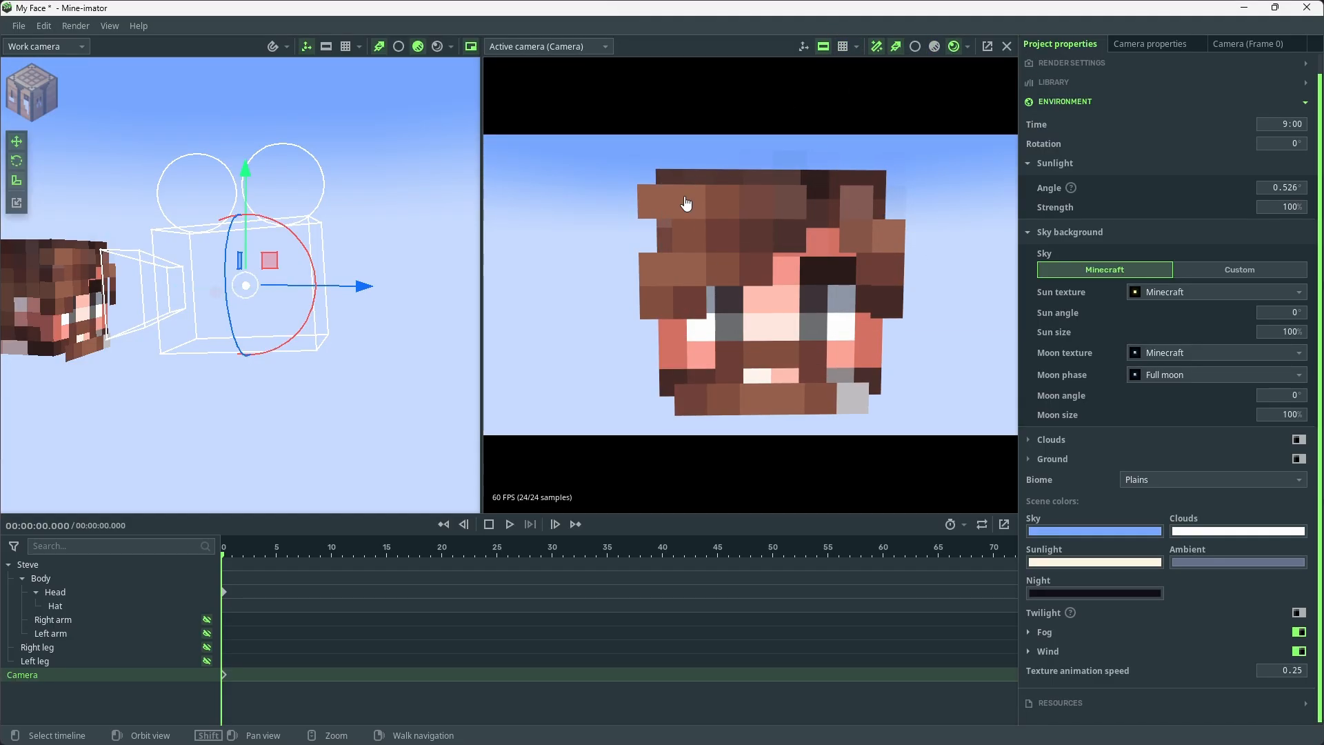
Start an image export of the camera view with background removal enabled
click(76, 28)
click(117, 46)
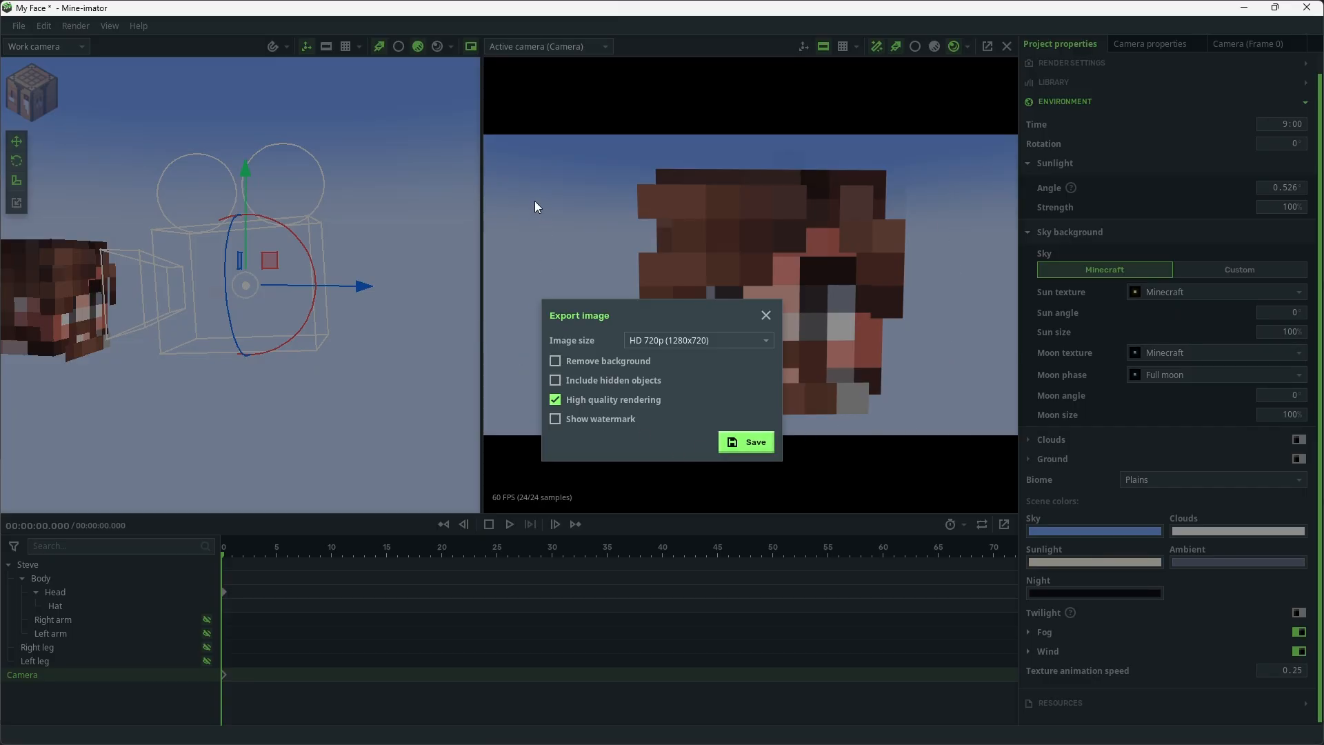
click(627, 371)
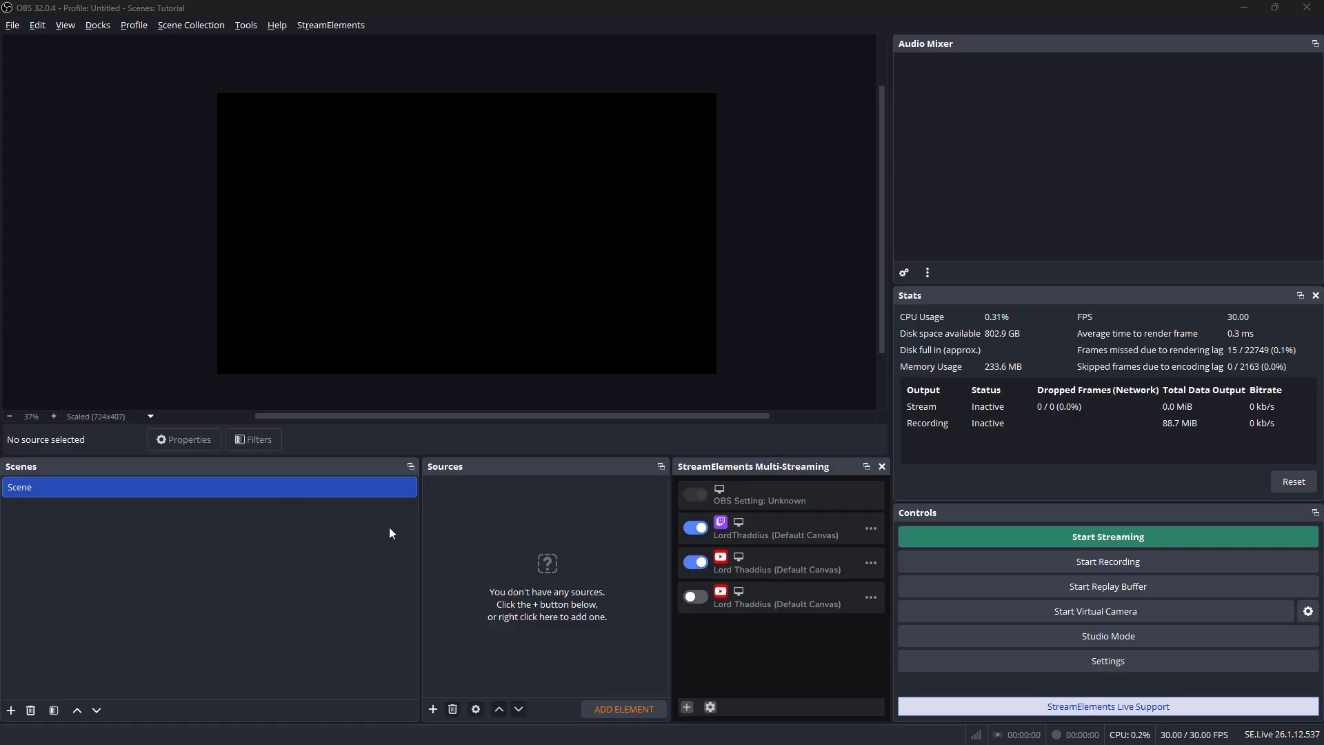
Switch to OBS and add a new image source named "Face [IMG]" that uses LTFACE2.png
right_click(466, 528)
mouse_move(513, 532)
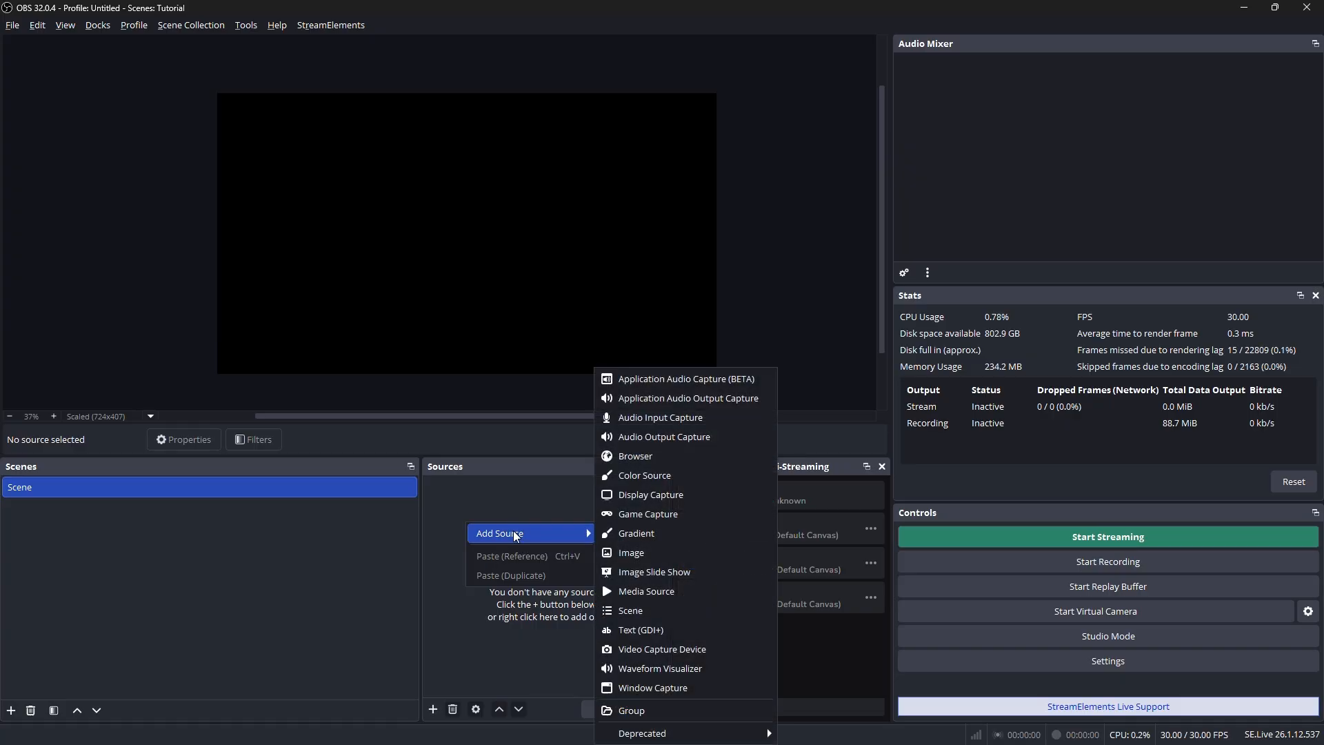
click(657, 553)
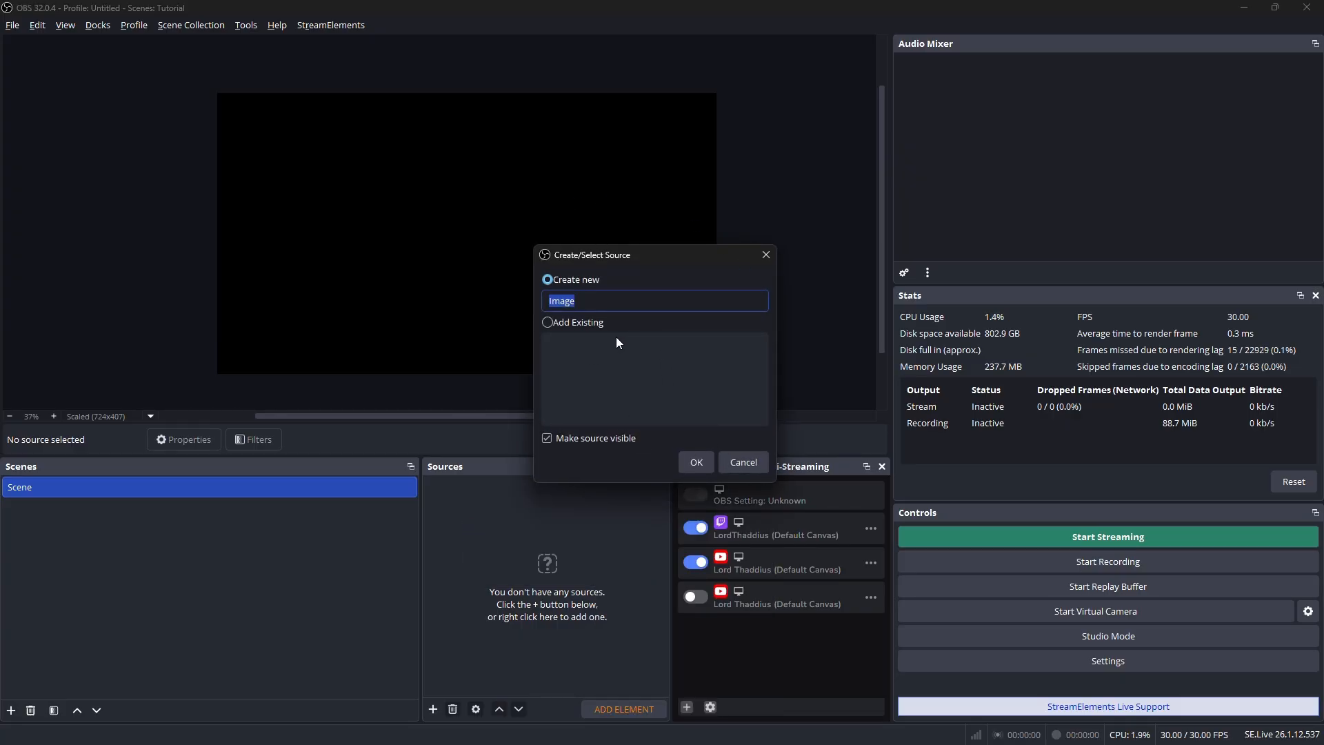
text(Face)
key(ctrl+a)
text(Face)
click(697, 459)
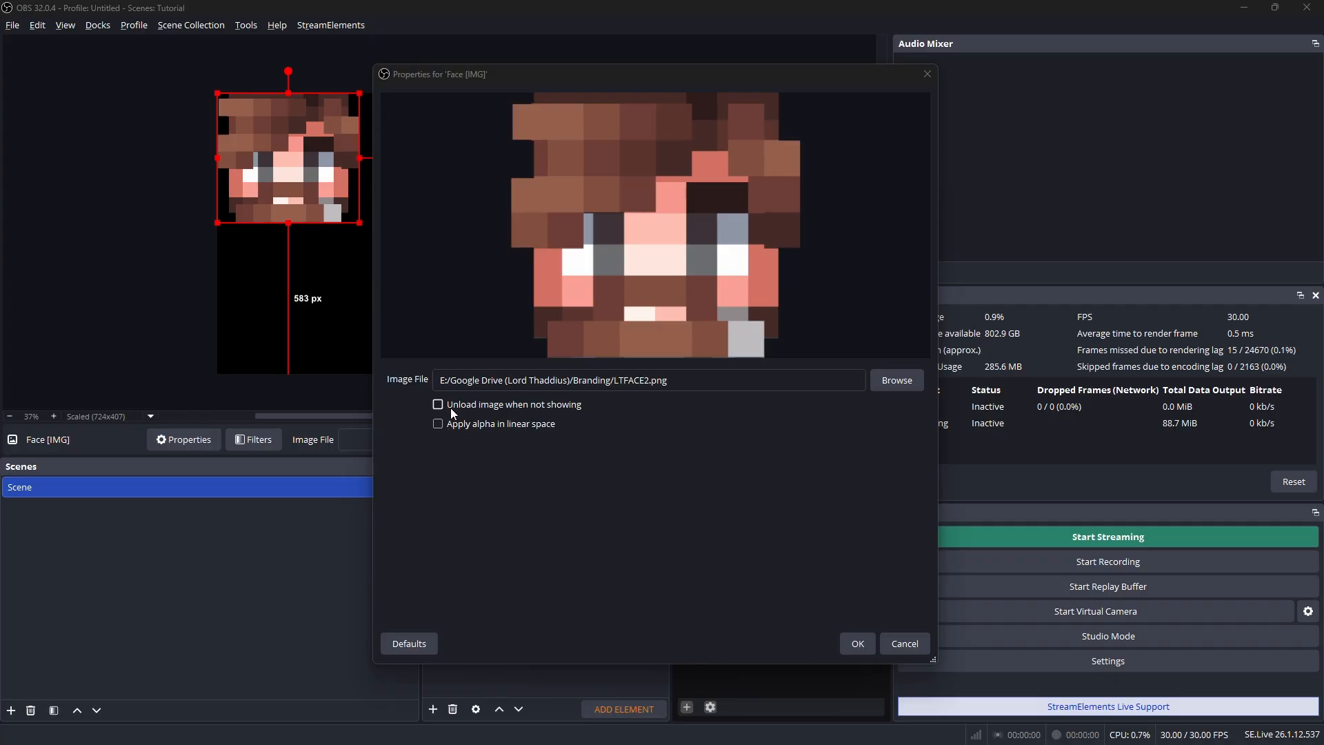
Set the face image to unload when not showing and move it to roughly the middle of the canvas
click(487, 407)
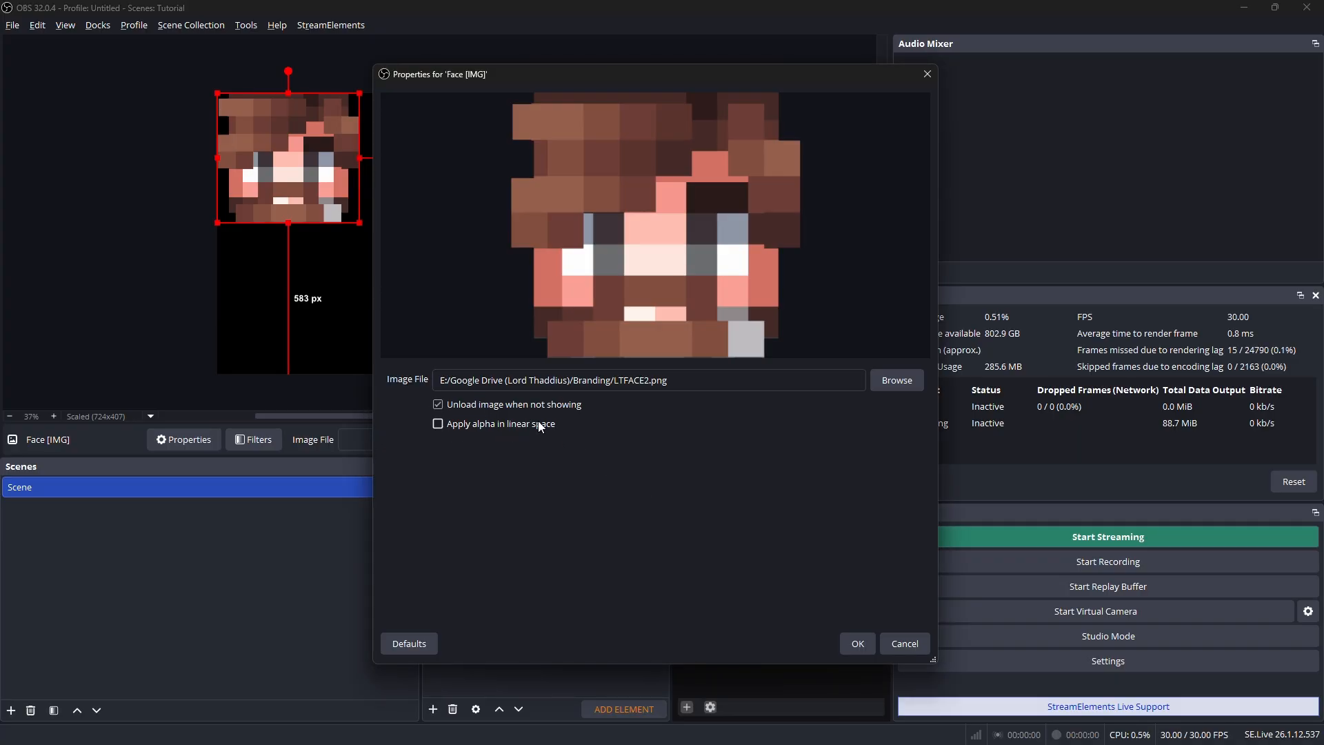
click(857, 645)
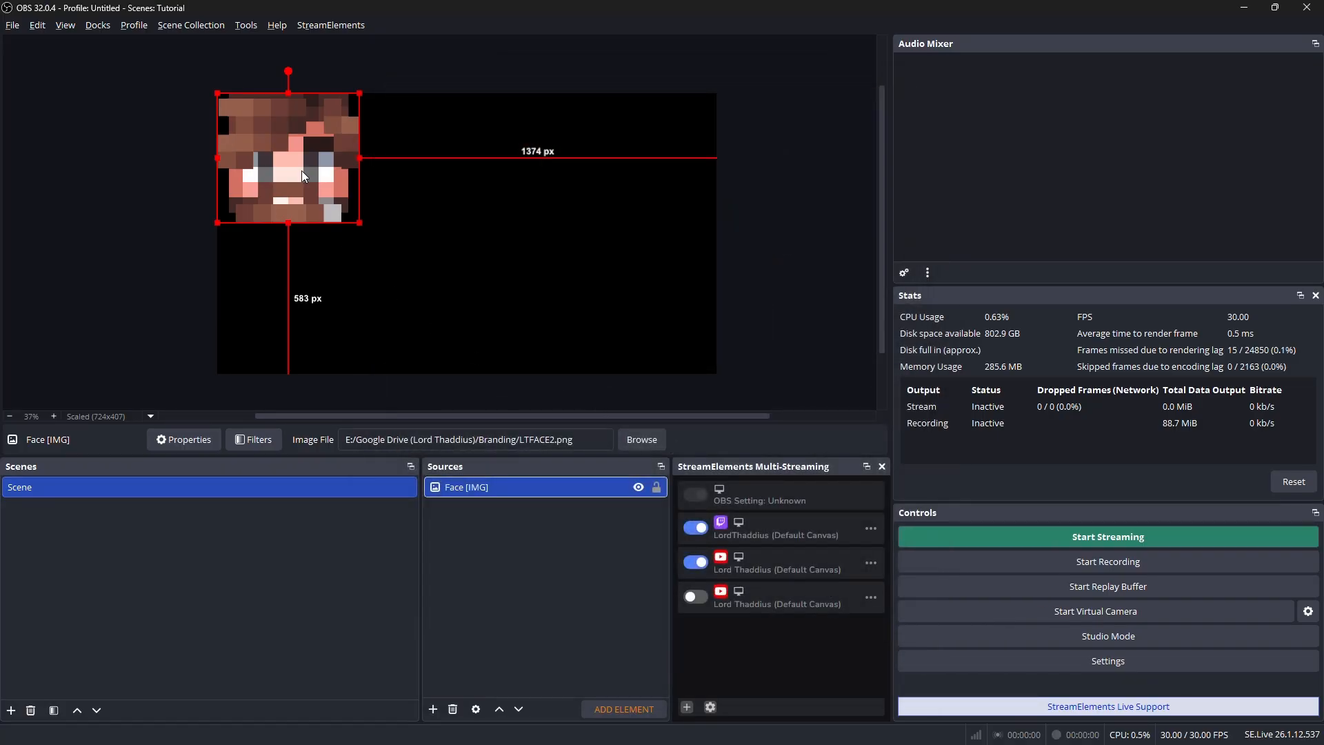
drag(280, 158, 460, 225)
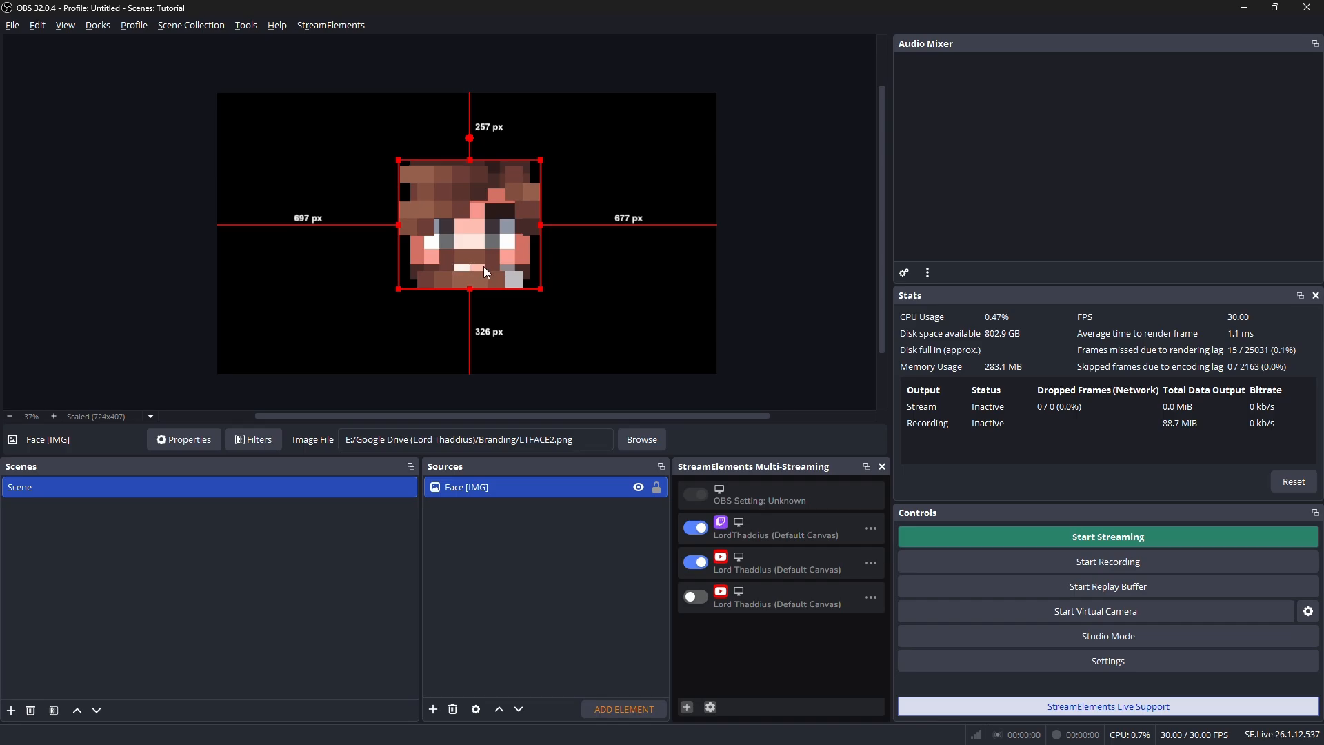
click(490, 576)
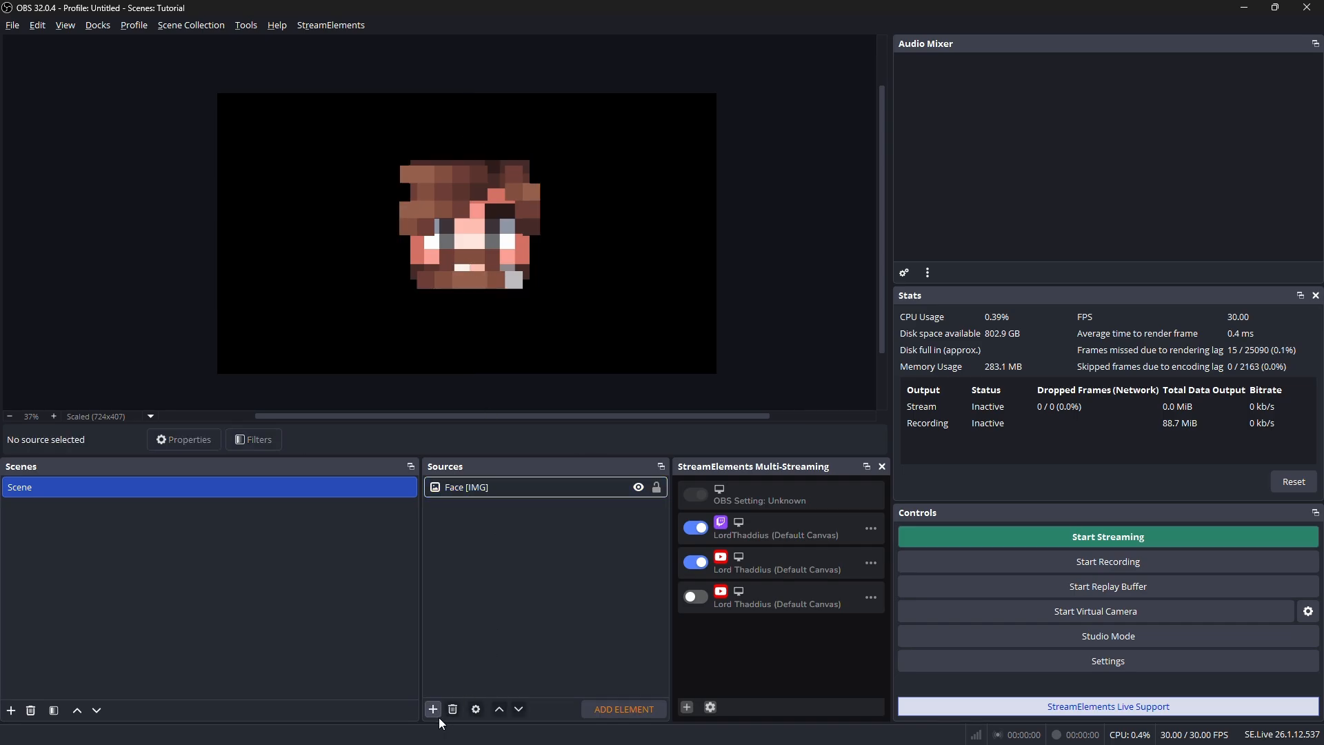
Add a new color source named "Color Source - Beard" to the scene
click(435, 709)
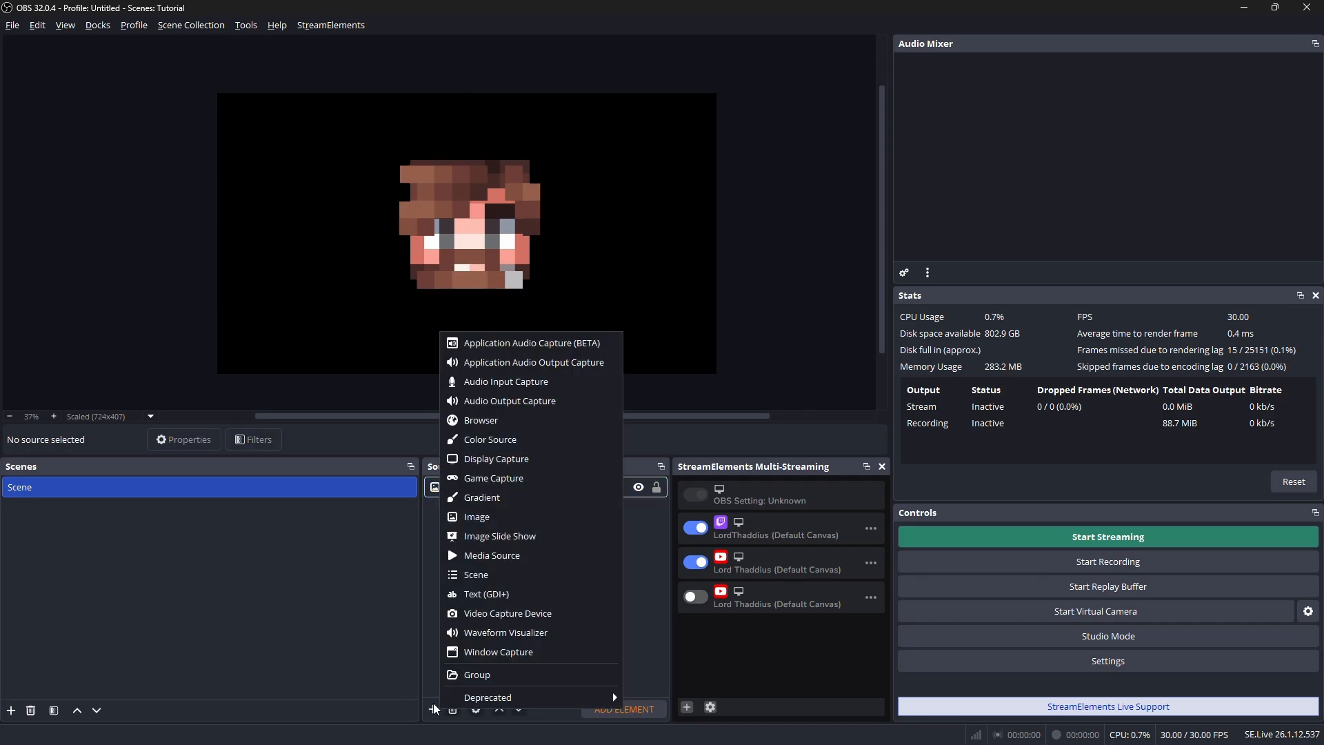
click(510, 442)
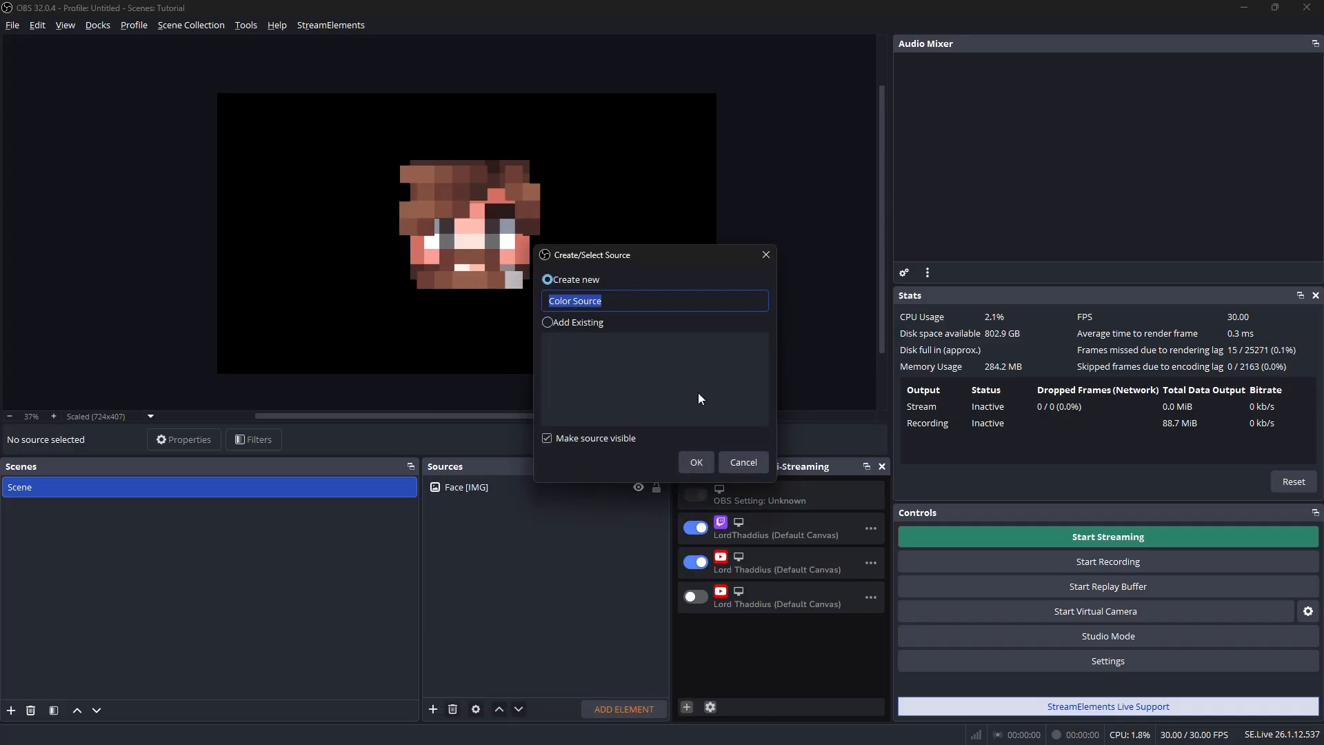
key(End)
text(- Beard)
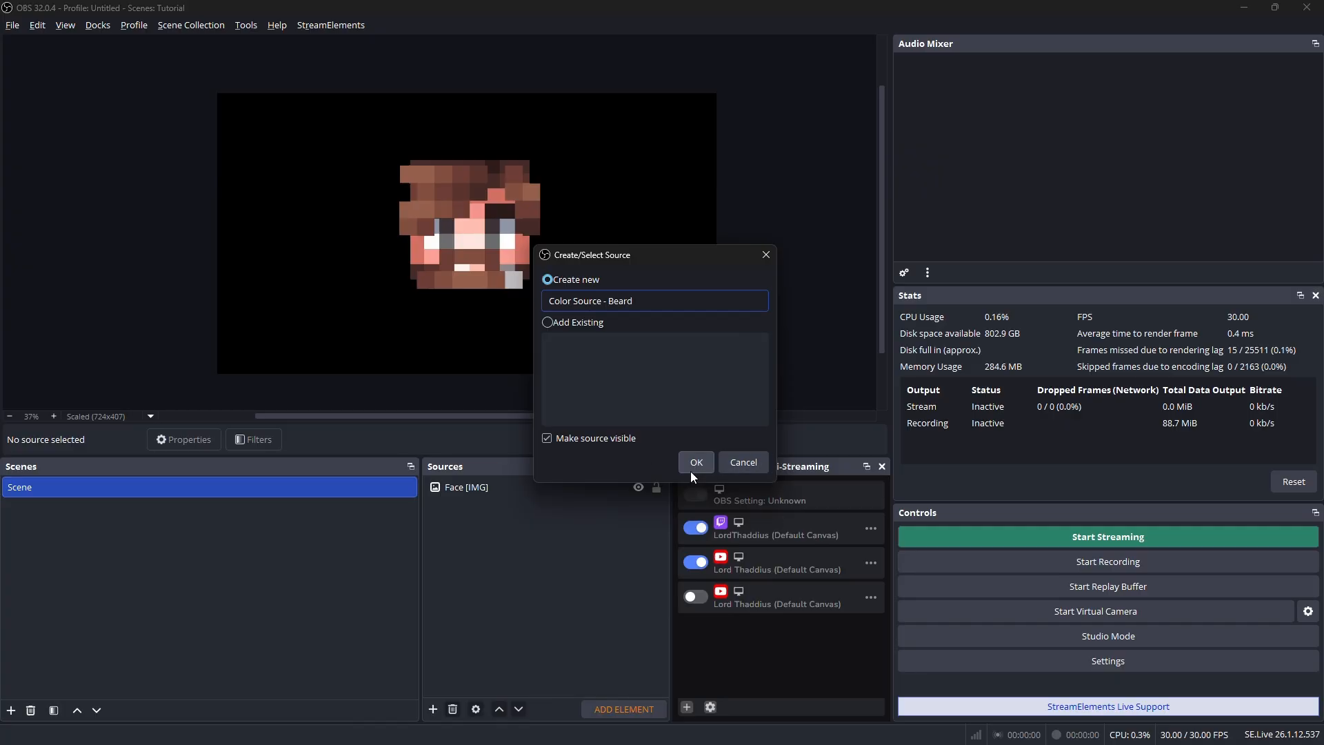
click(691, 471)
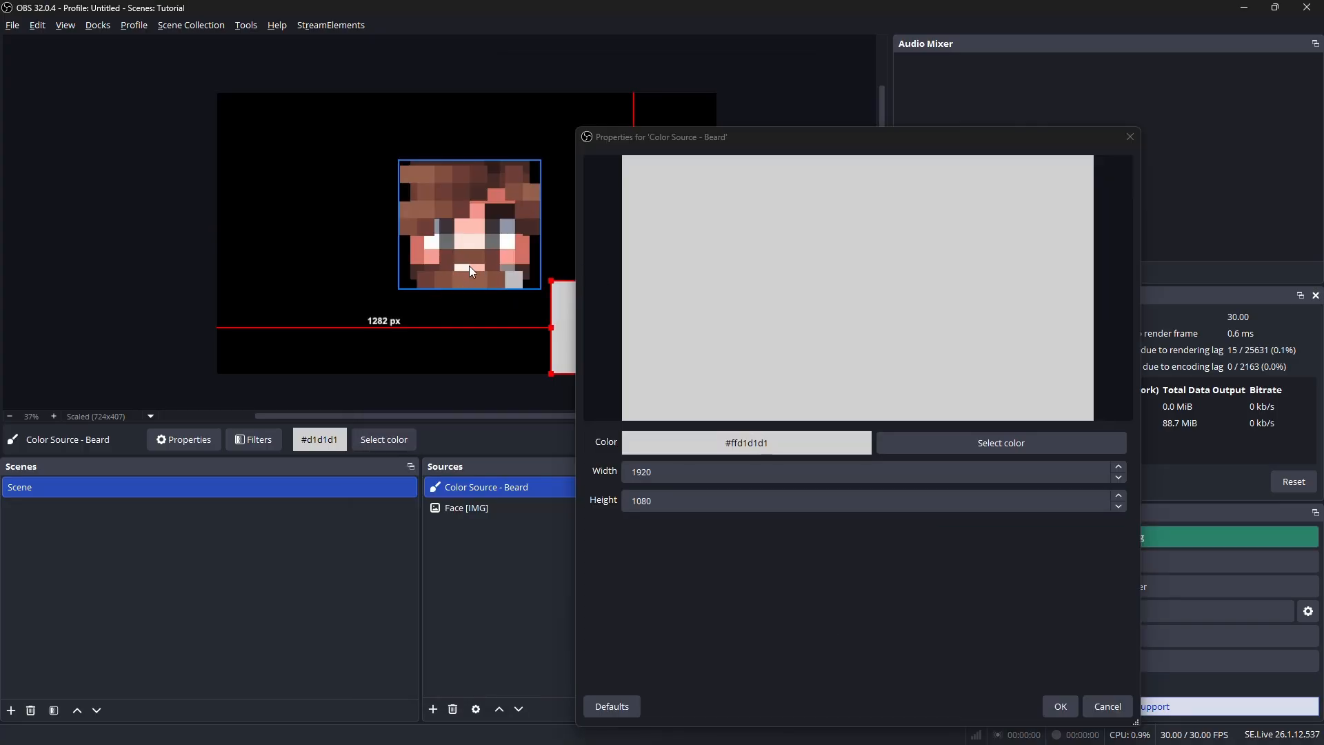
Set the beard source's color to #814f40 by sampling the brown beard beside the mouth on the face image
click(983, 448)
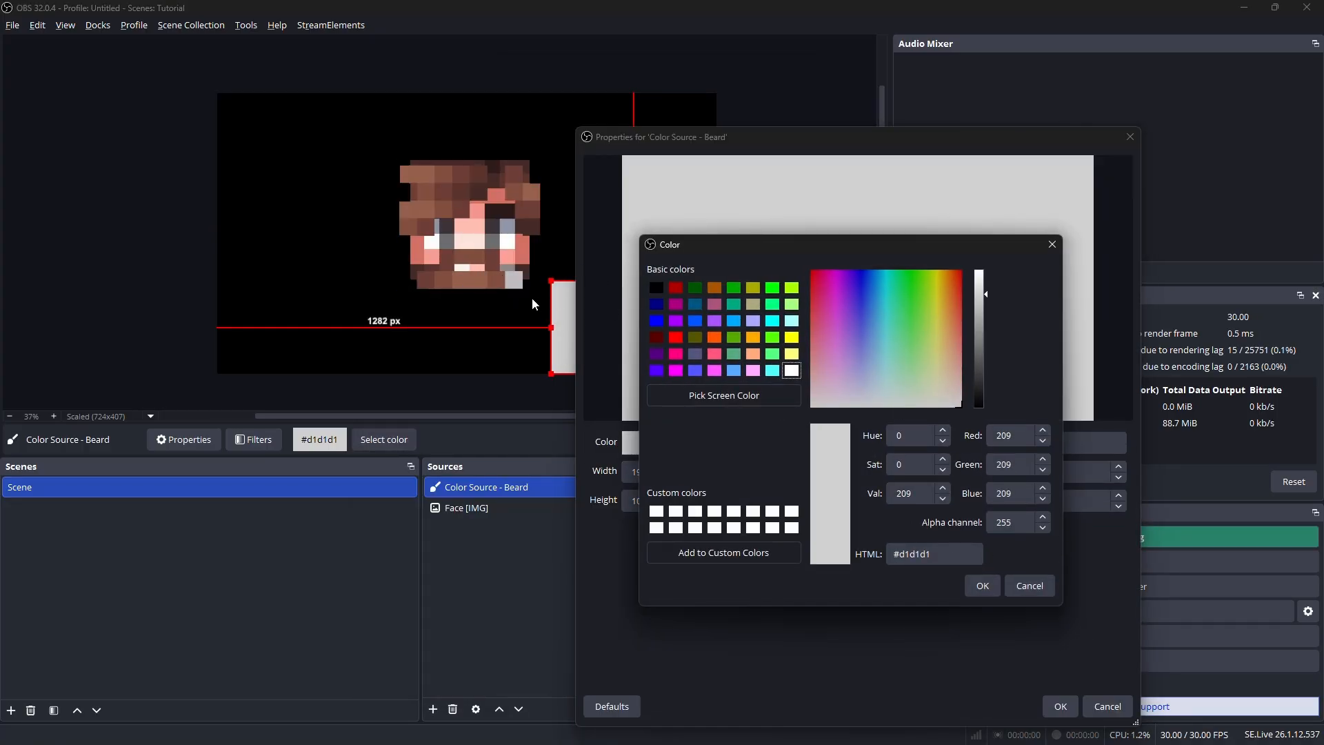
click(691, 411)
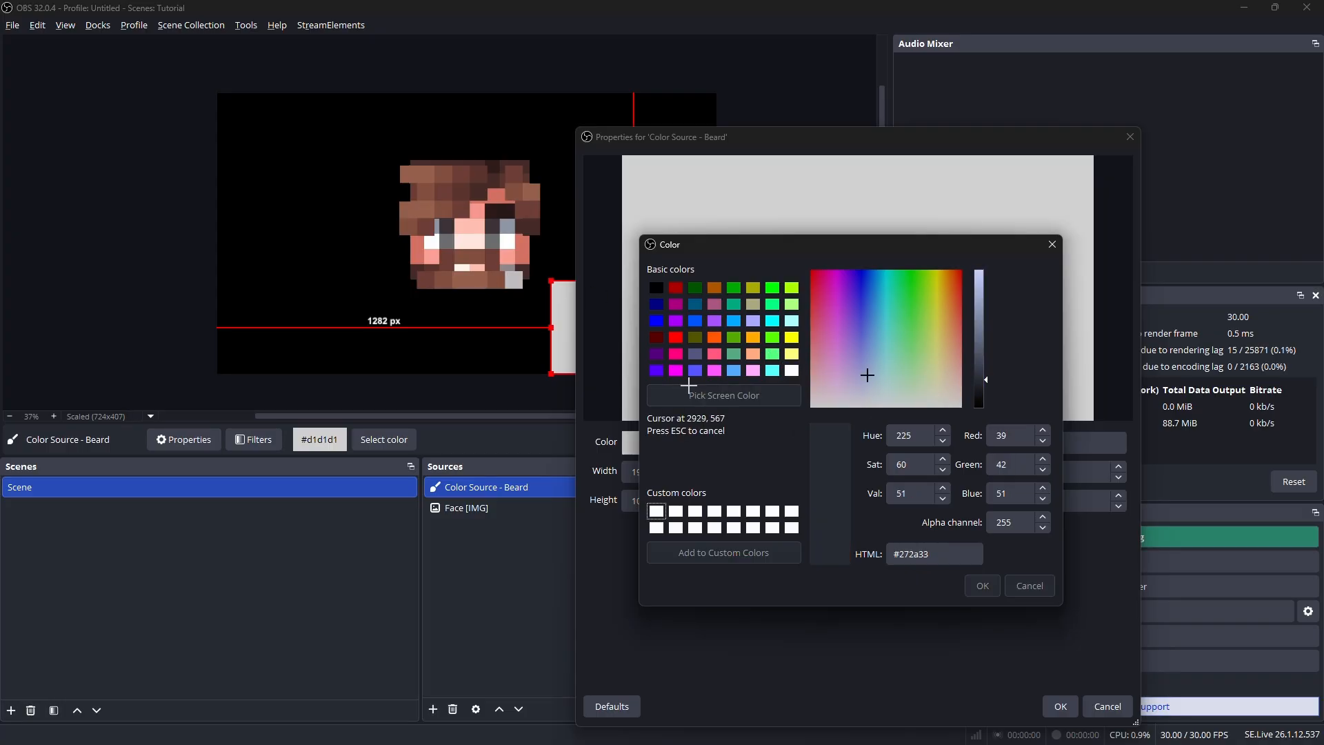
click(464, 263)
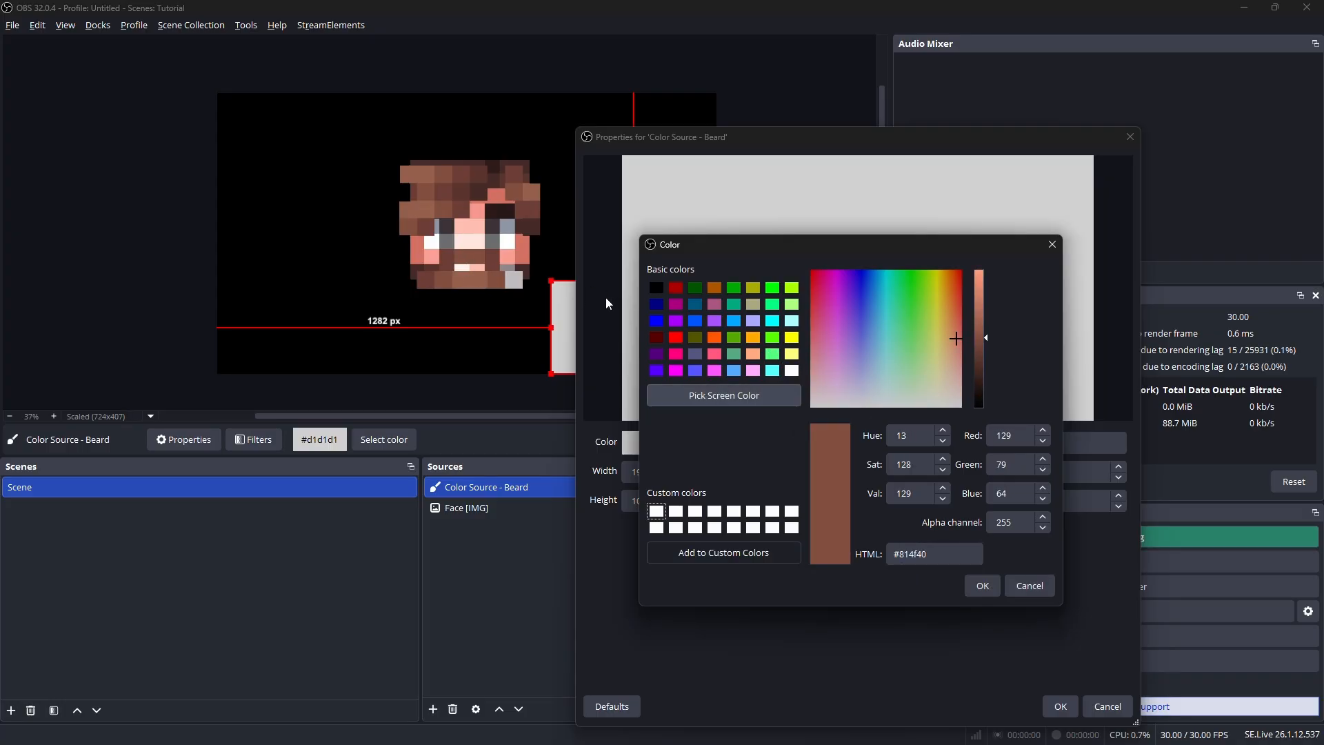
click(981, 585)
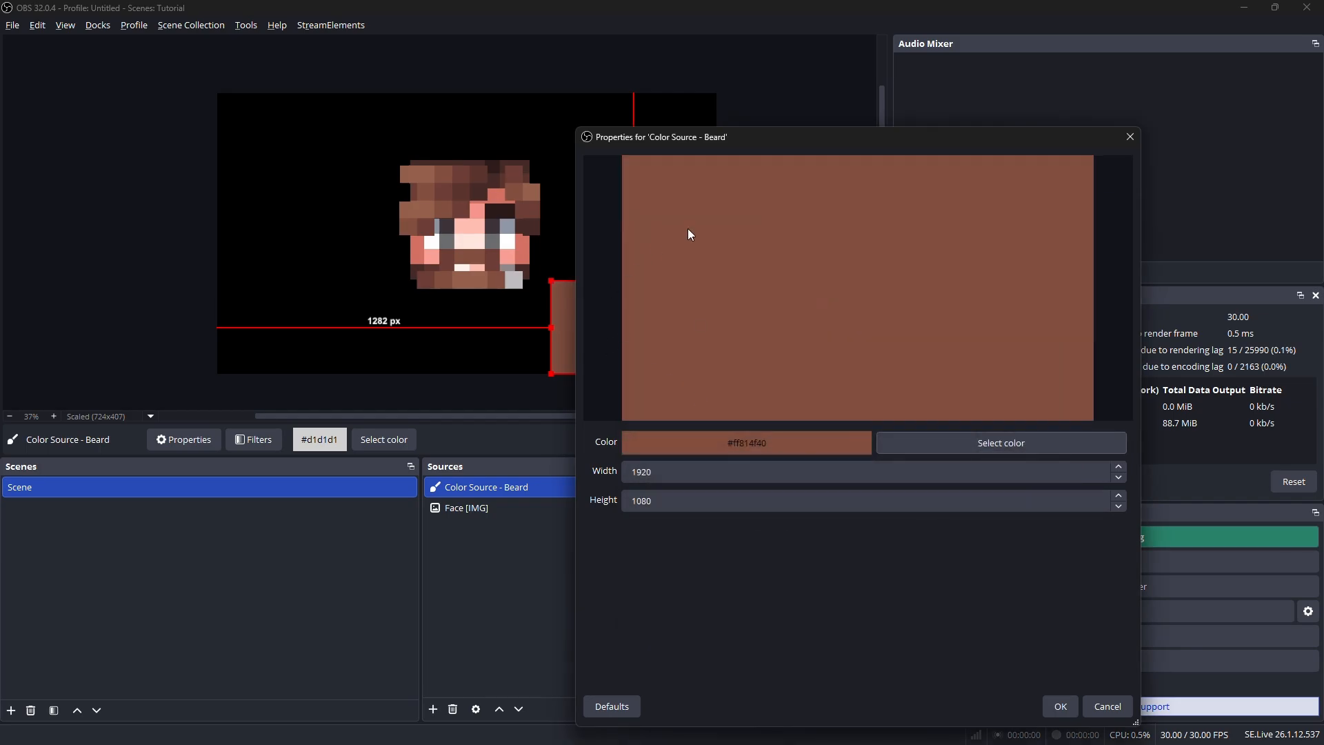
Place the beard color rectangle over the face's mouth and shrink it to about 123 by 69 px
drag(550, 318, 389, 301)
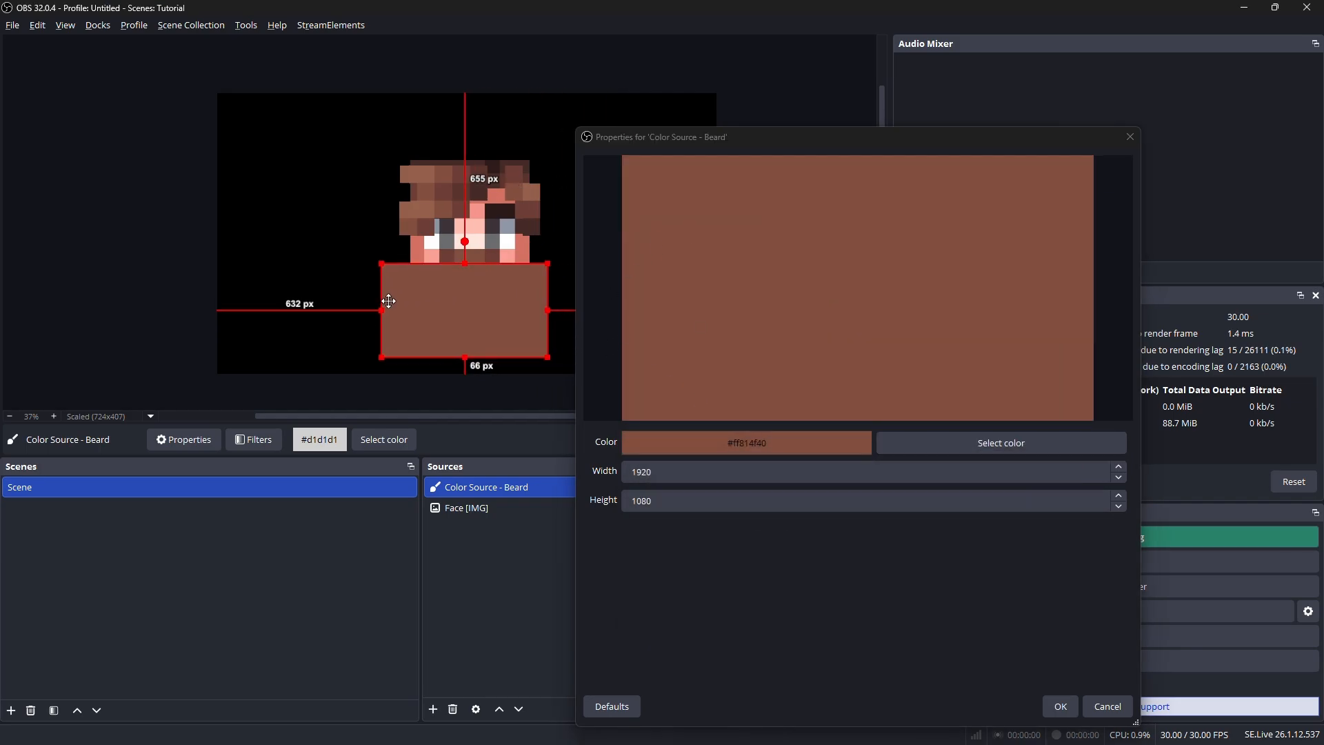
click(1060, 706)
drag(379, 360, 455, 317)
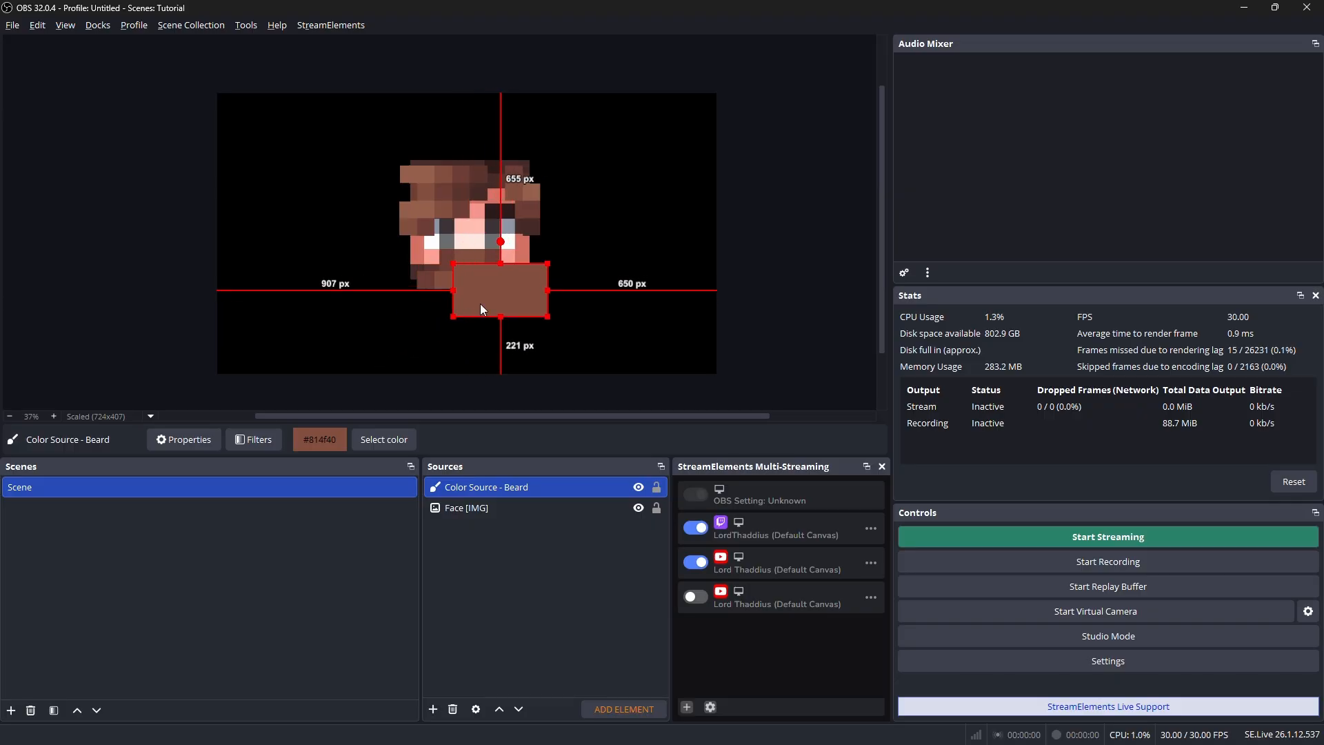
drag(545, 317, 486, 281)
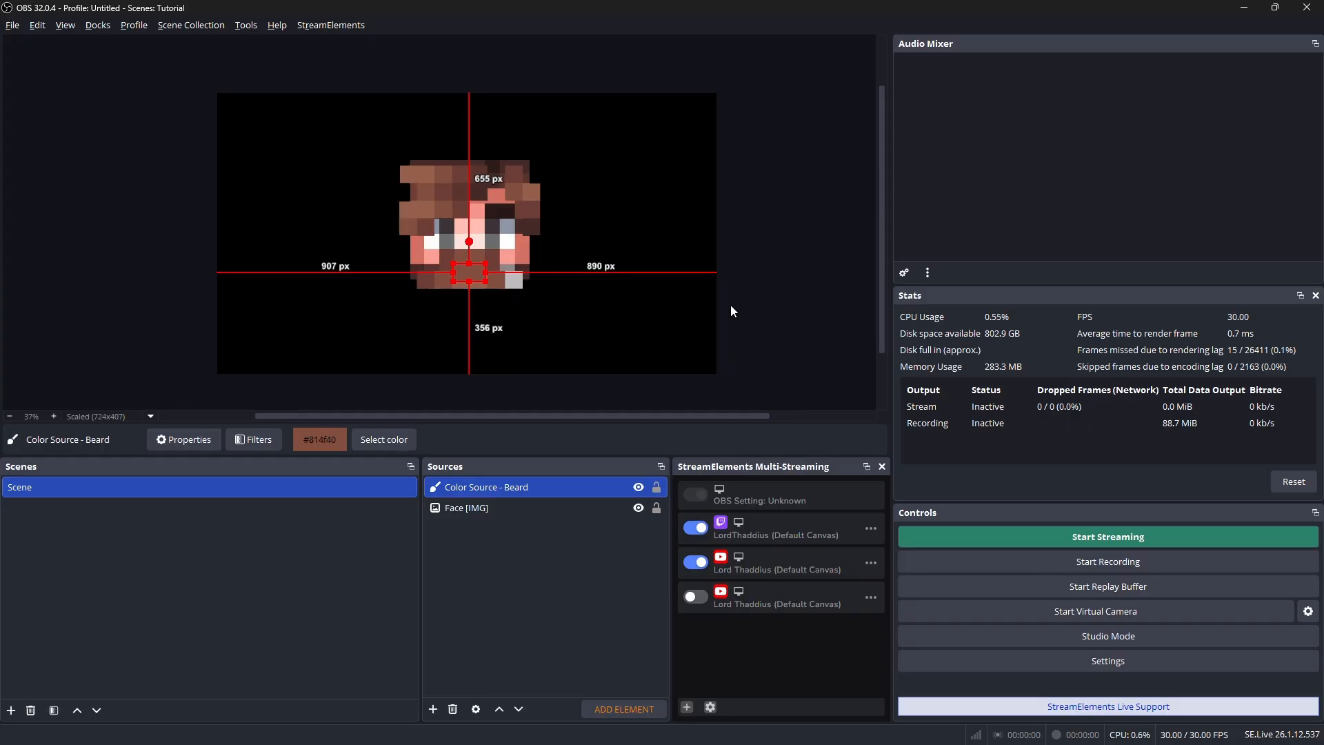
Resize the beard rectangle to about 129 px wide, shortening it so its lower edge meets the lighter bottom row of the beard
click(473, 318)
scroll(474, 274, up, 1)
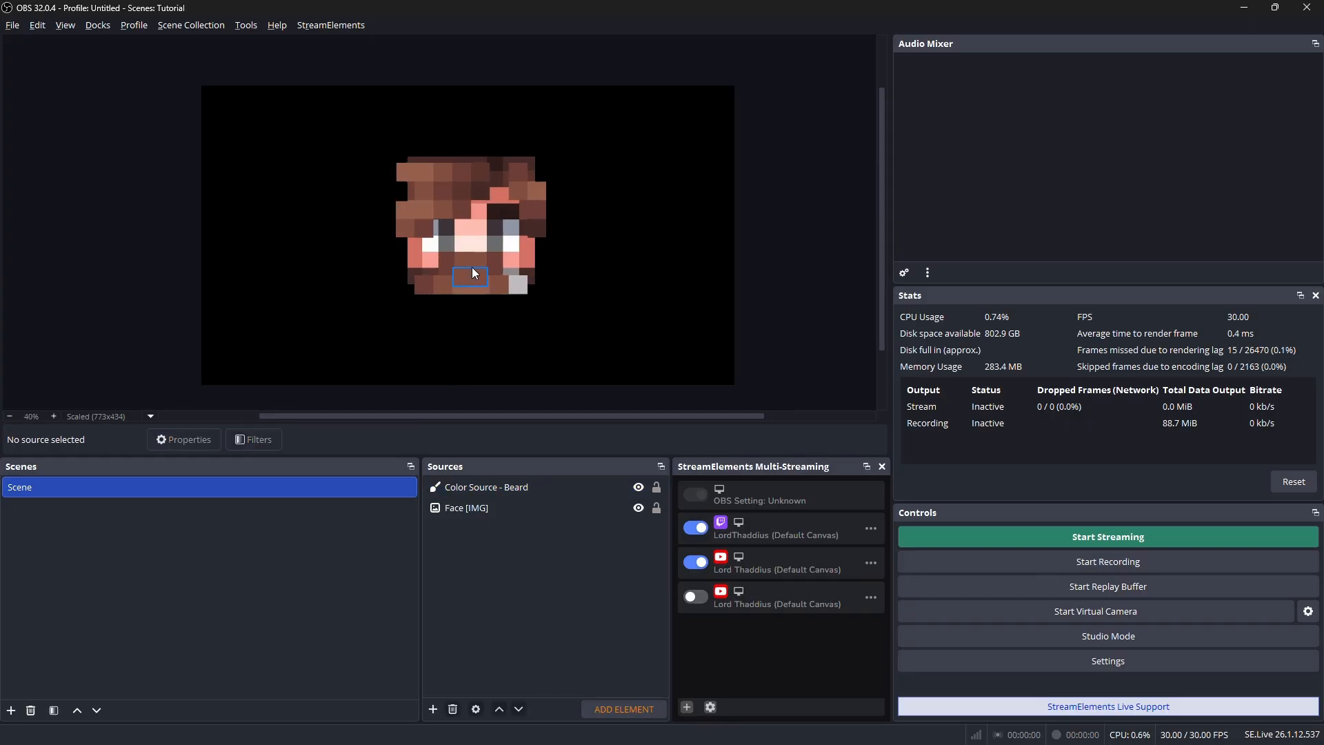
scroll(474, 274, up, 10)
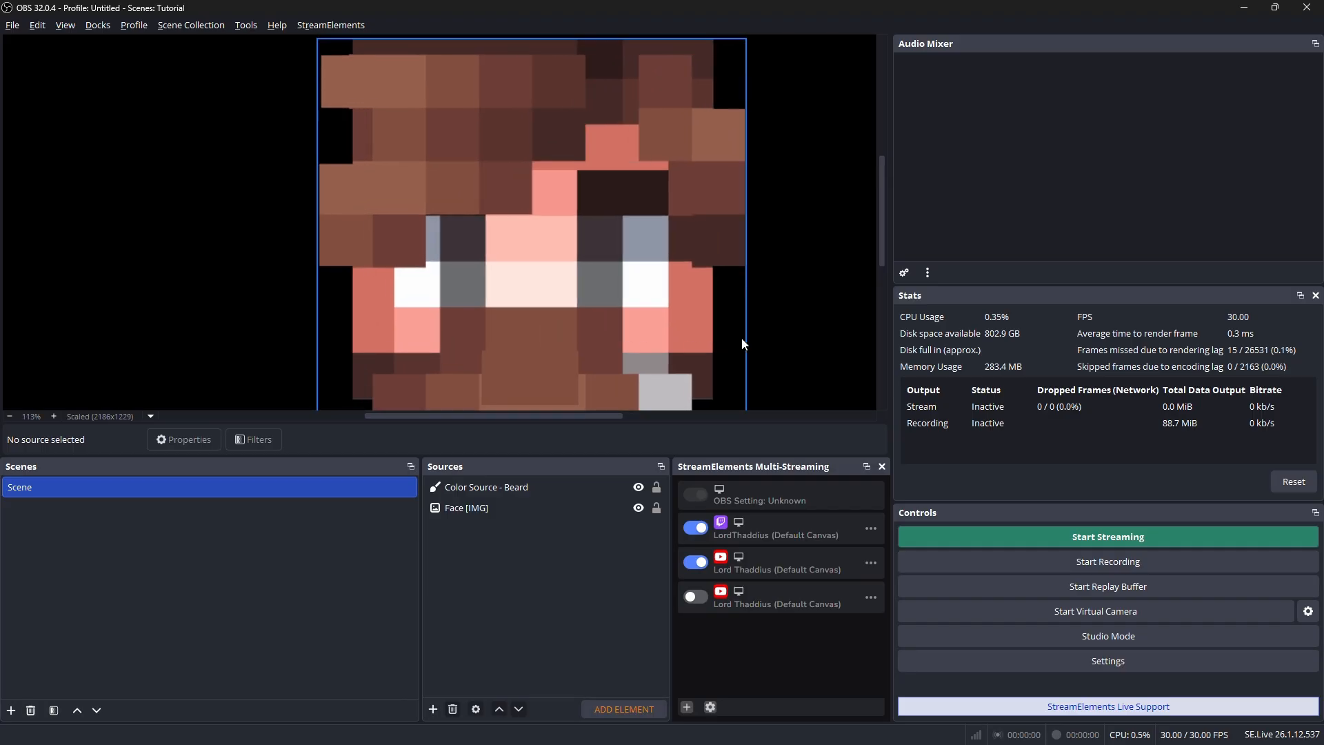
drag(792, 333, 761, 308)
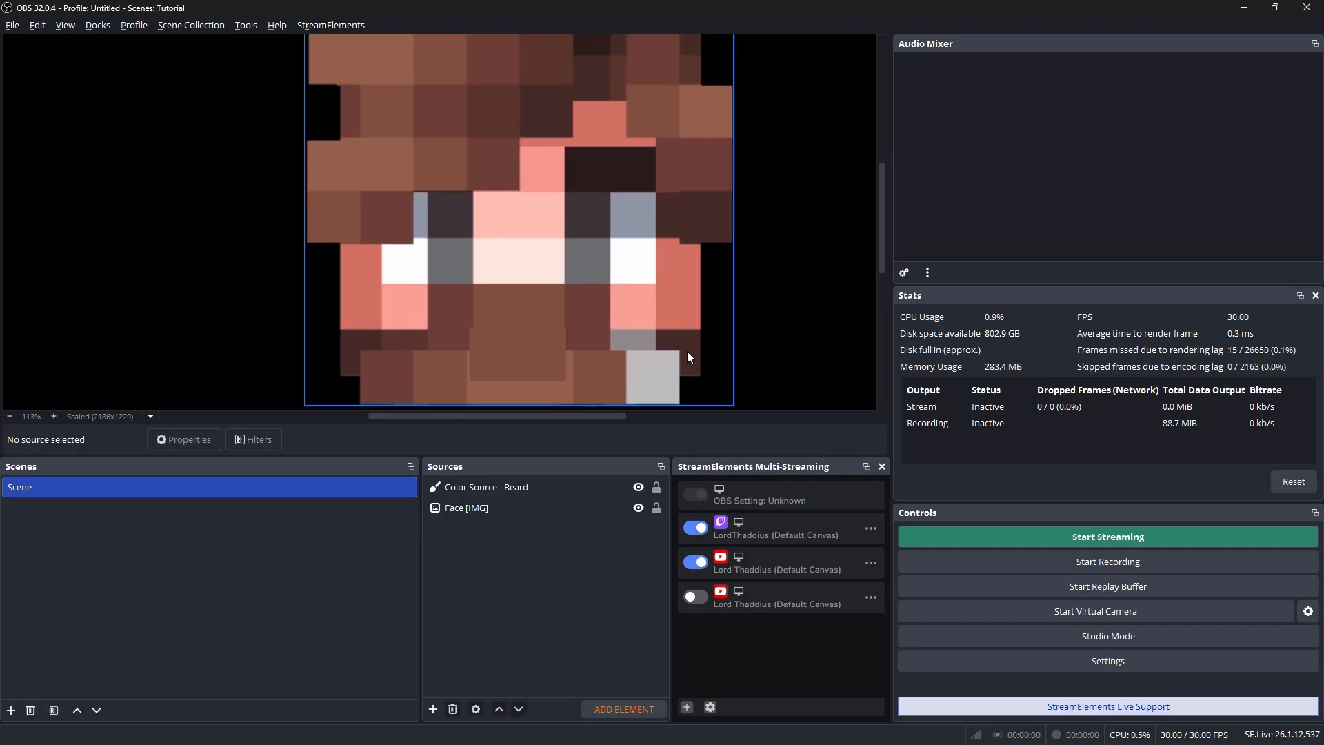
mouse_move(606, 320)
mouse_down()
mouse_move(568, 319)
mouse_move(602, 310)
mouse_move(592, 320)
mouse_up()
click(536, 373)
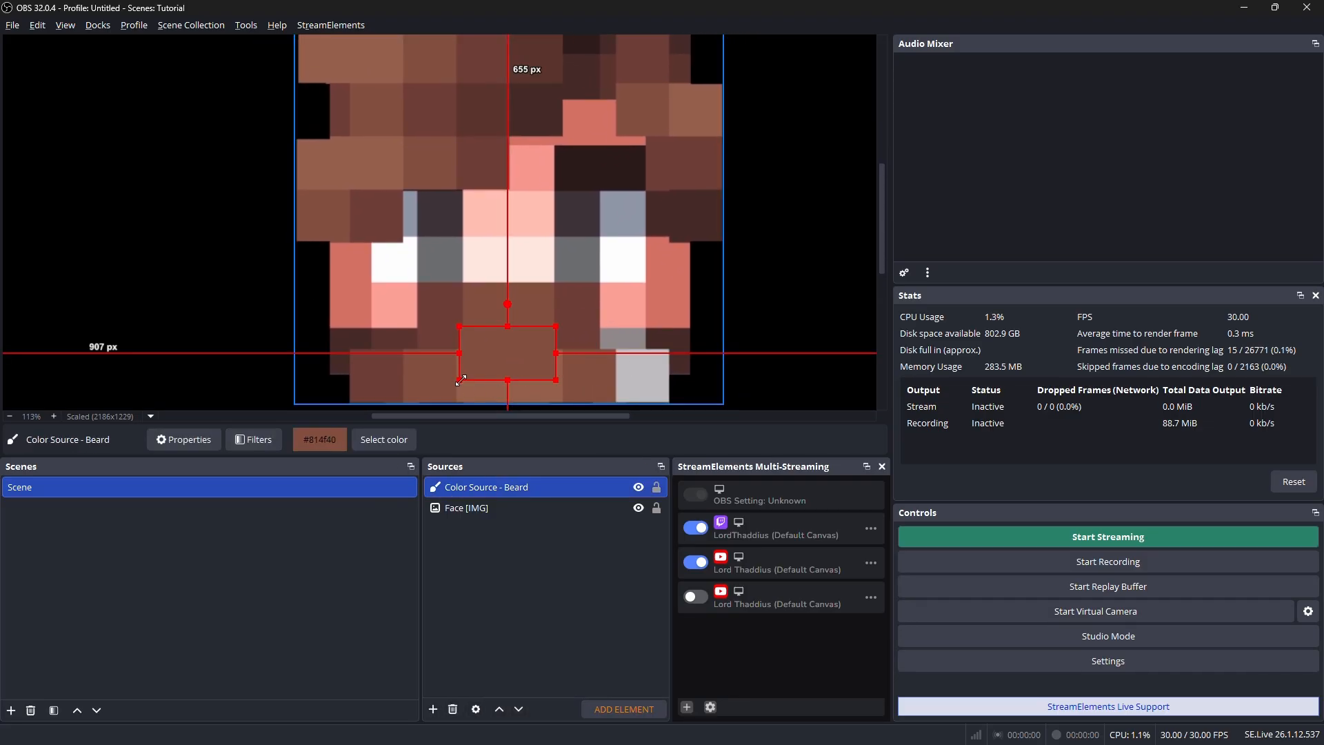
drag(460, 379, 455, 323)
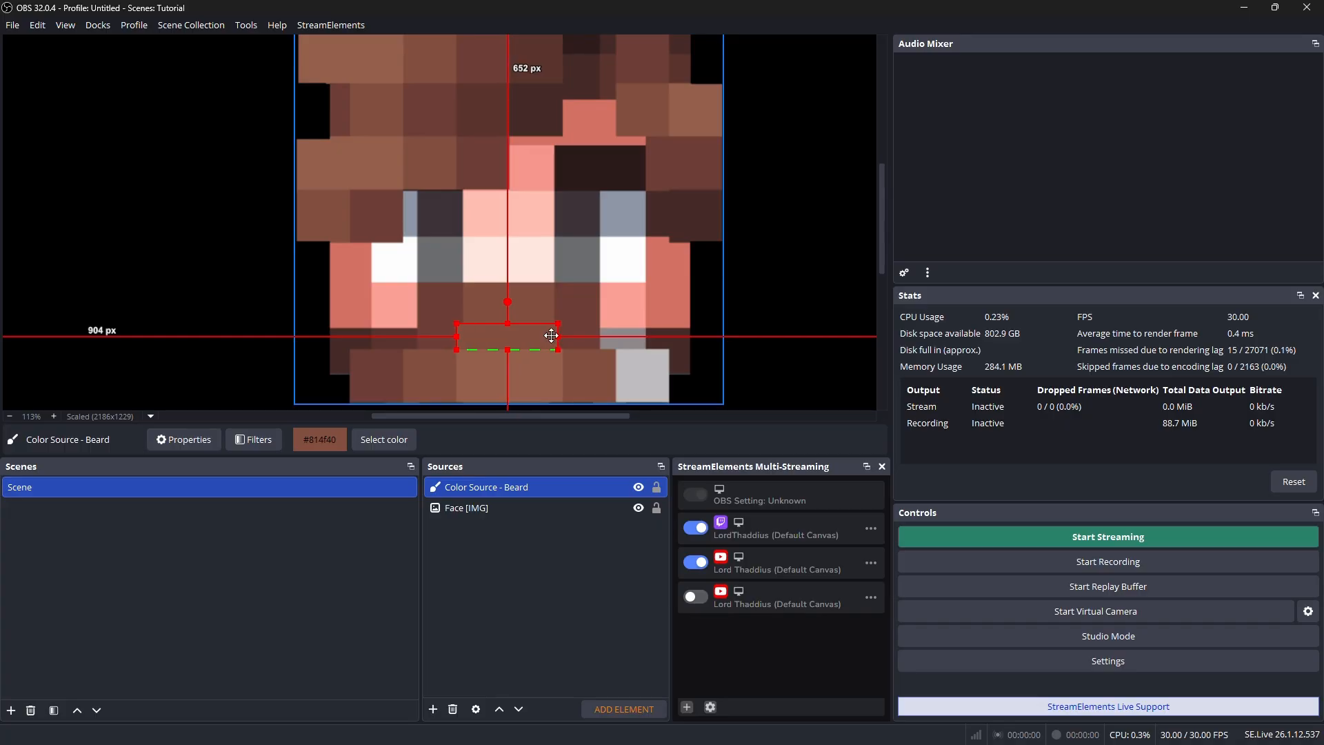
click(795, 309)
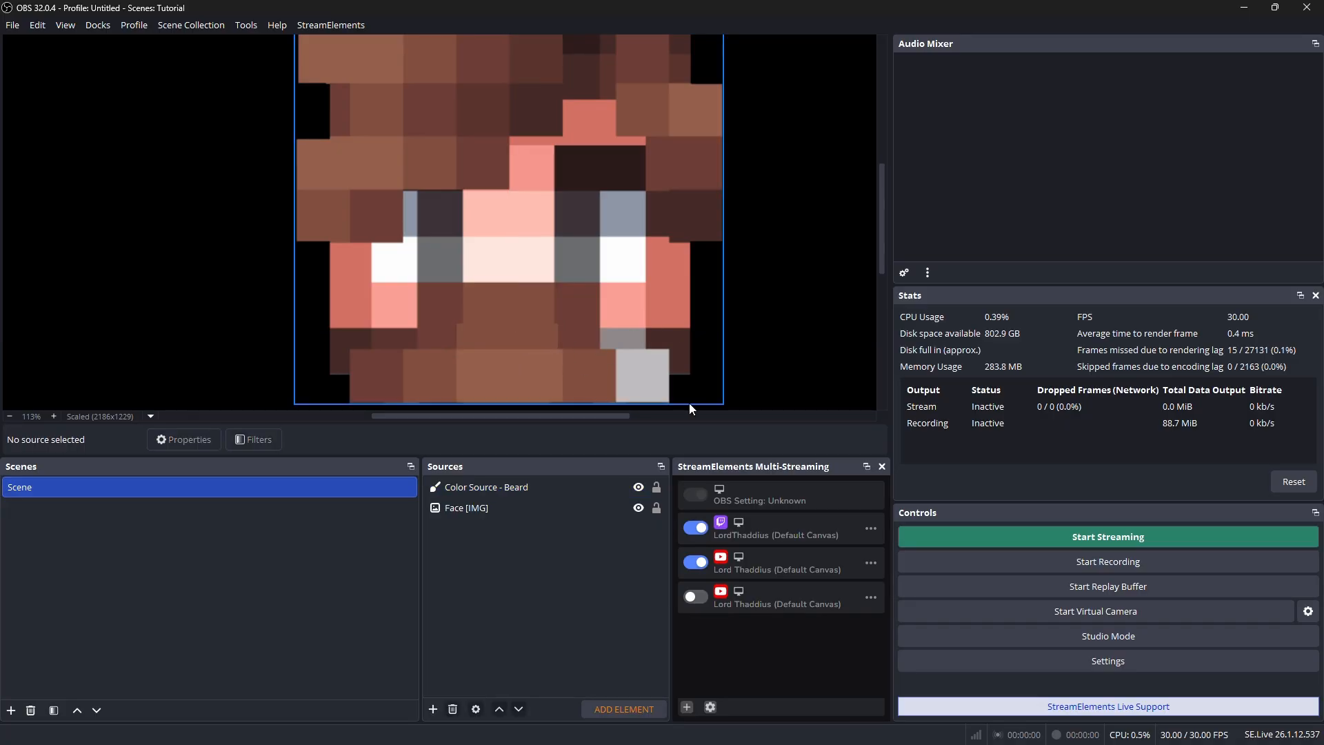
scroll(755, 315, down, 6)
scroll(733, 316, down, 3)
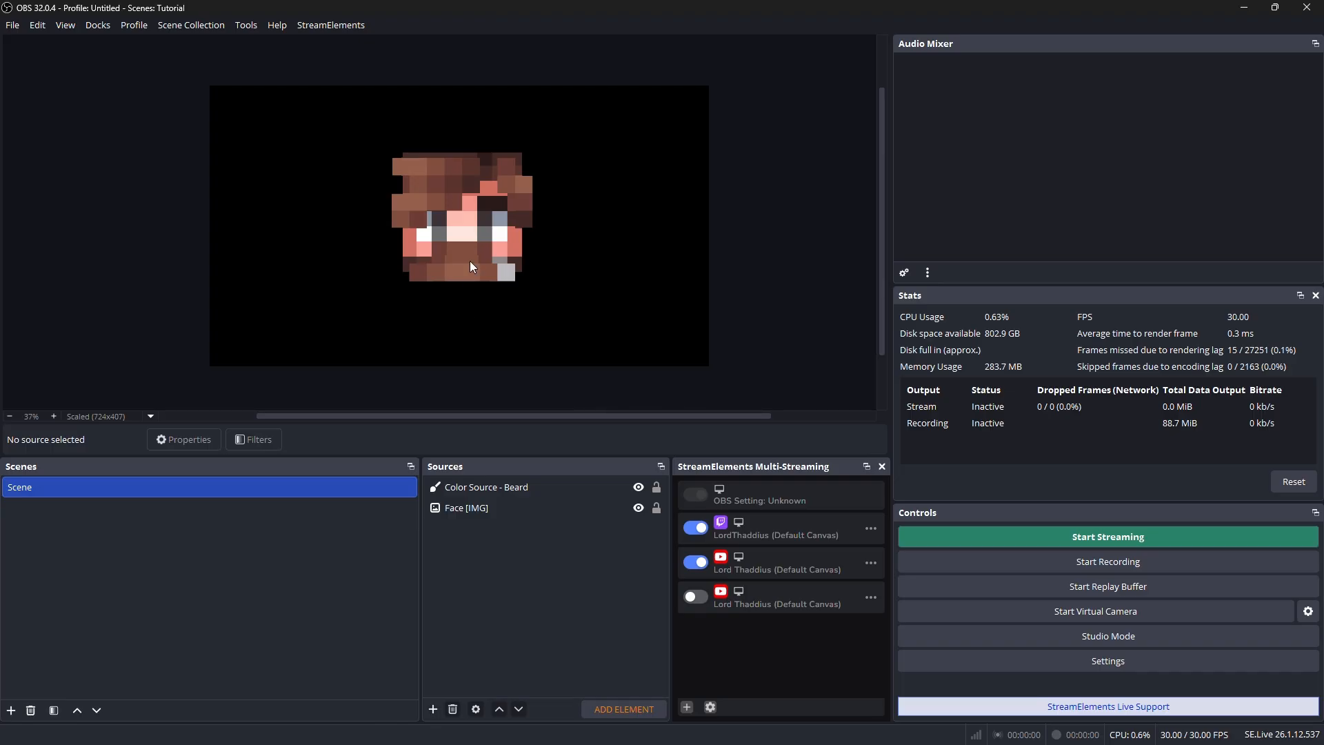
Add a new color source named "Color Source - Mouth" with its default properties above the beard source
scroll(475, 238, up, 2)
scroll(478, 233, up, 2)
click(489, 488)
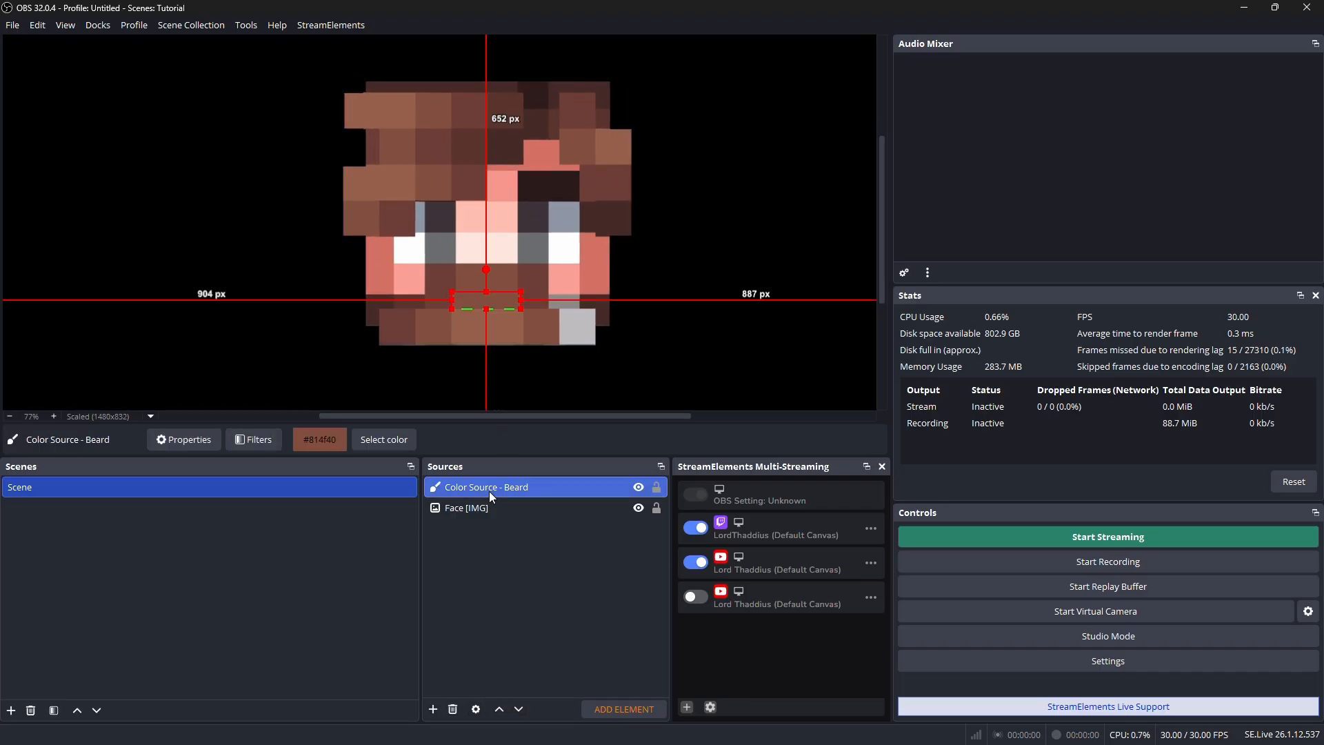
click(433, 708)
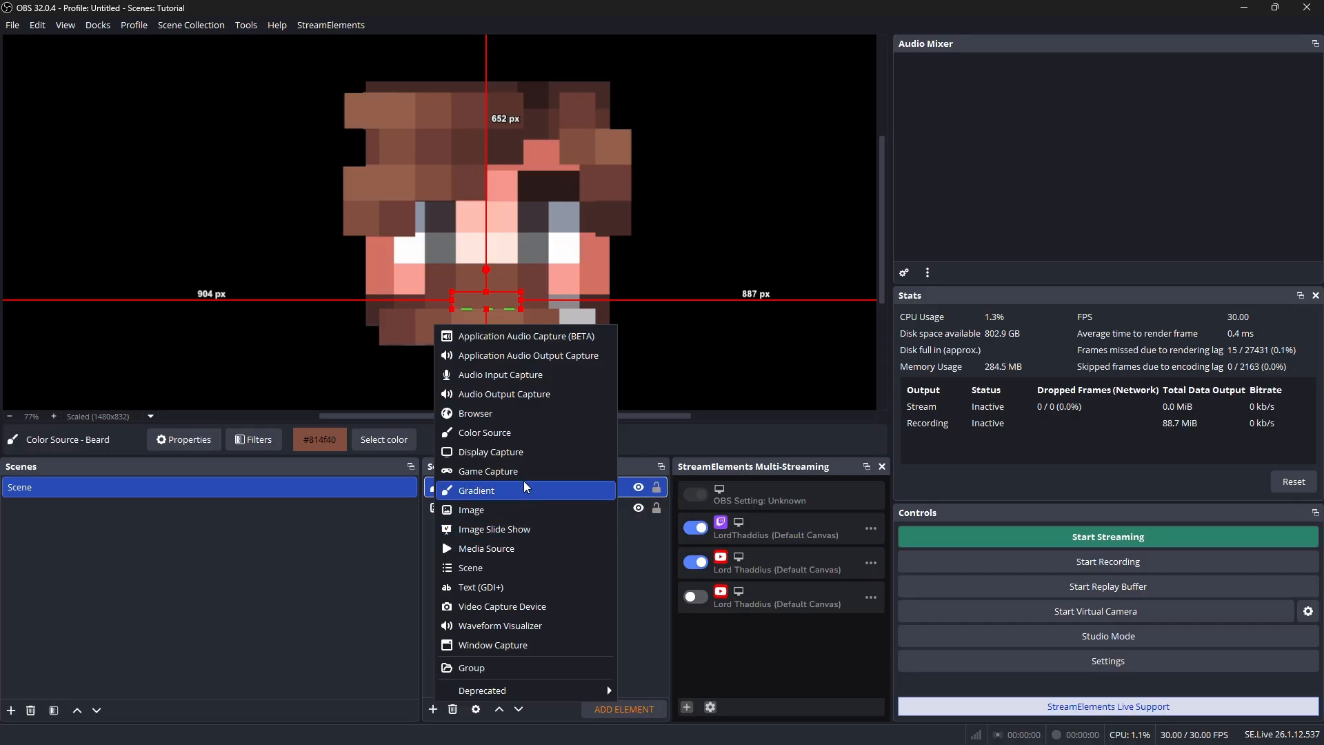
key(Escape)
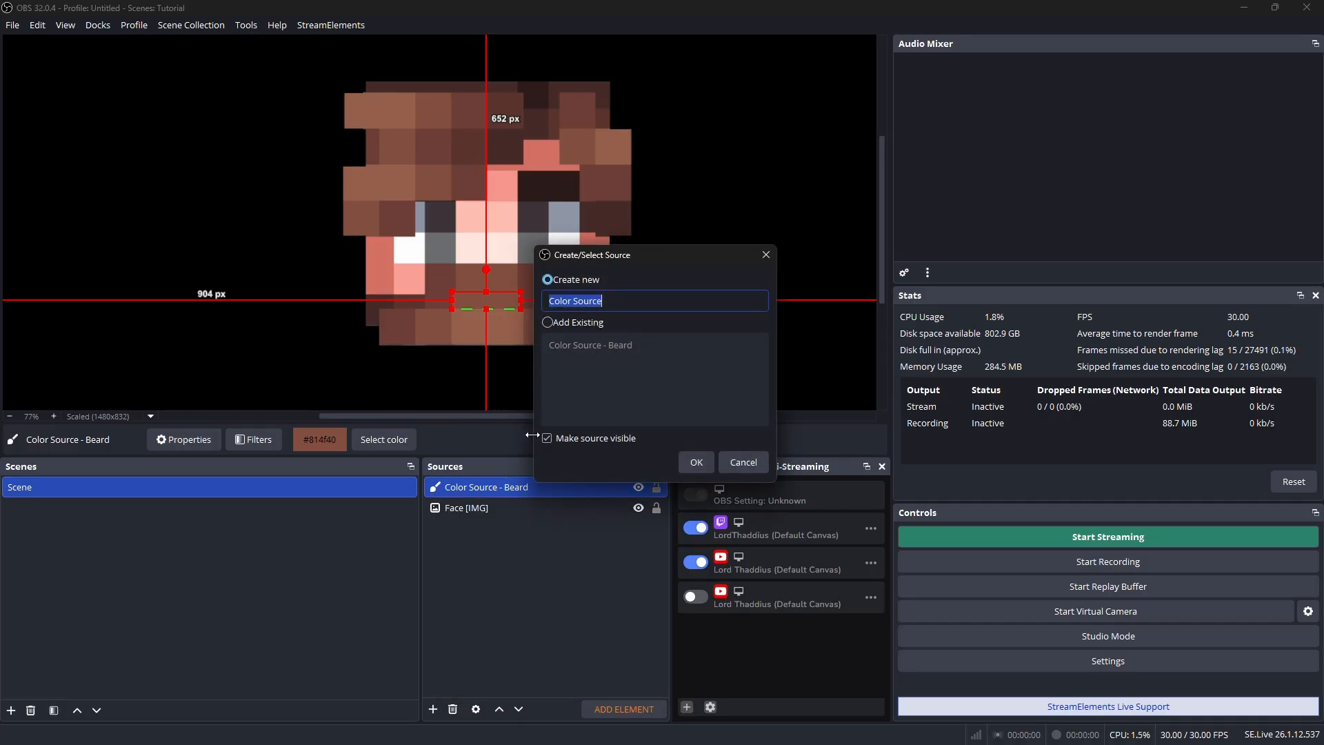
key(End)
text(- )
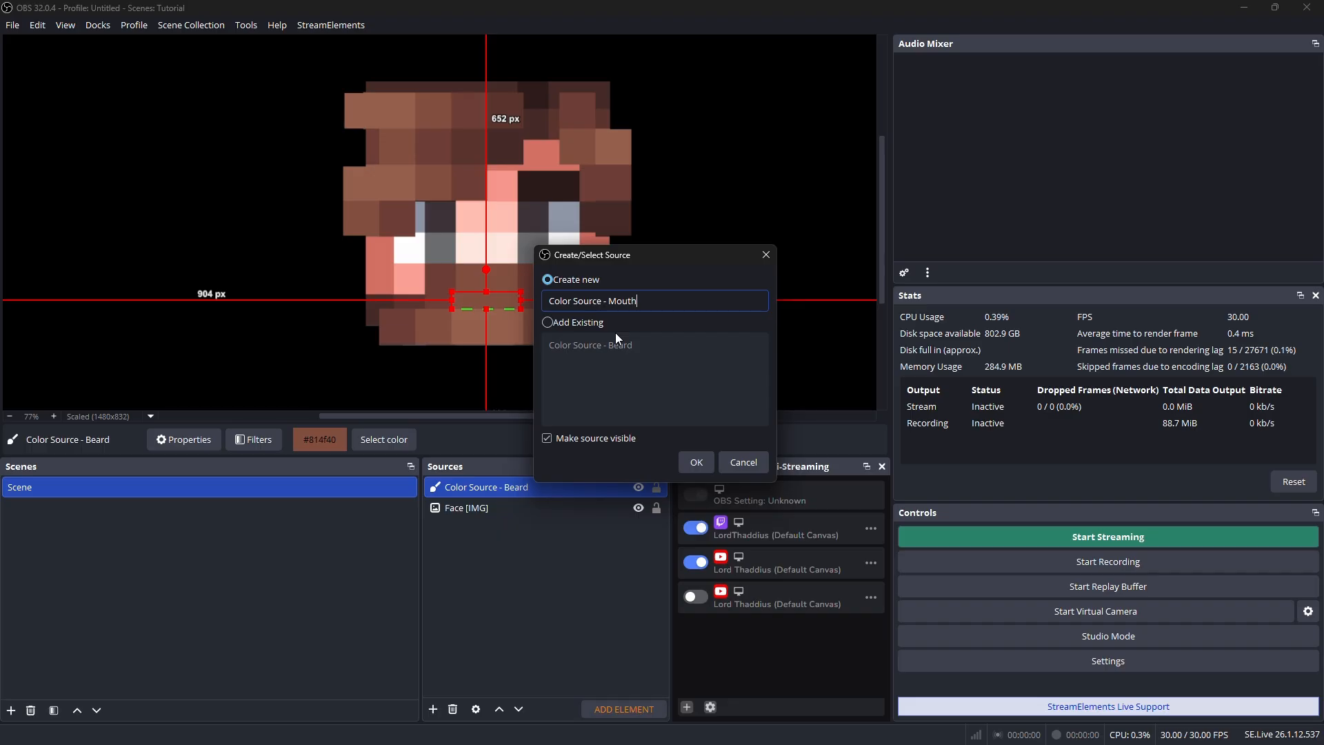
text(Mouth)
click(696, 462)
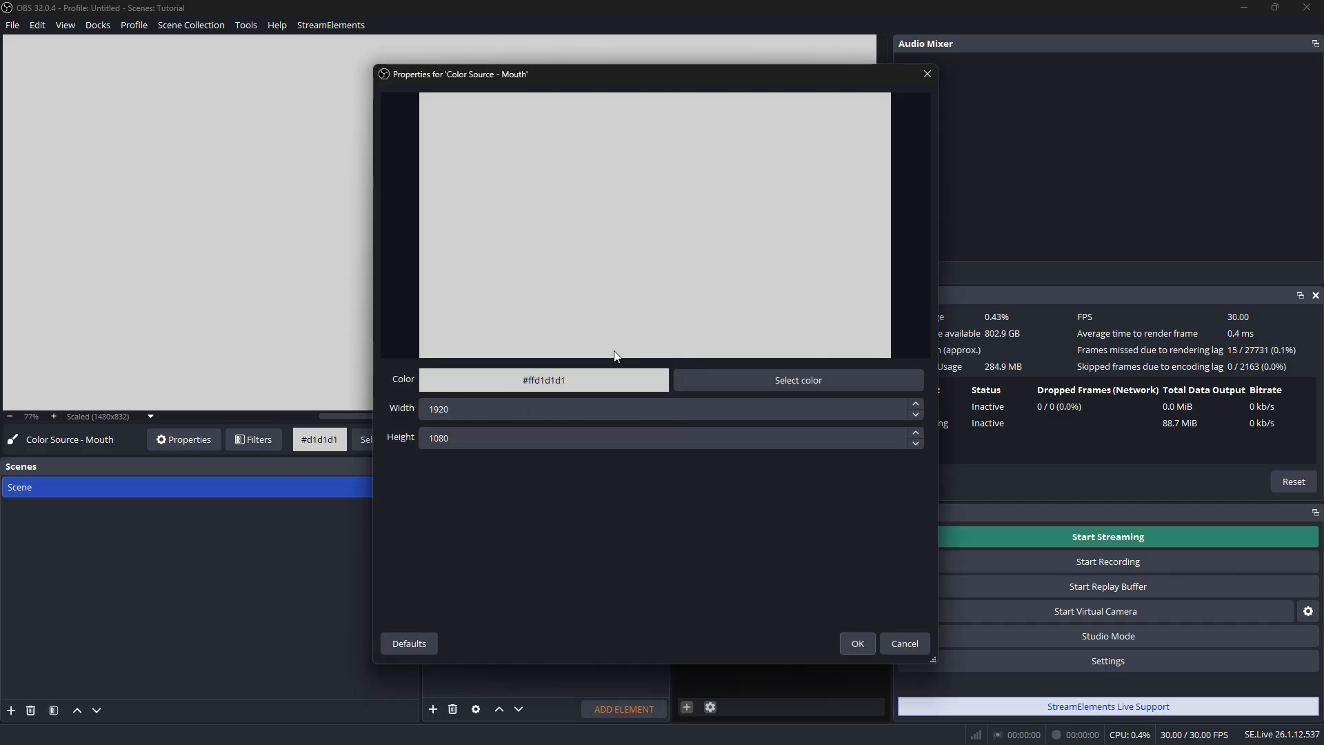
click(861, 646)
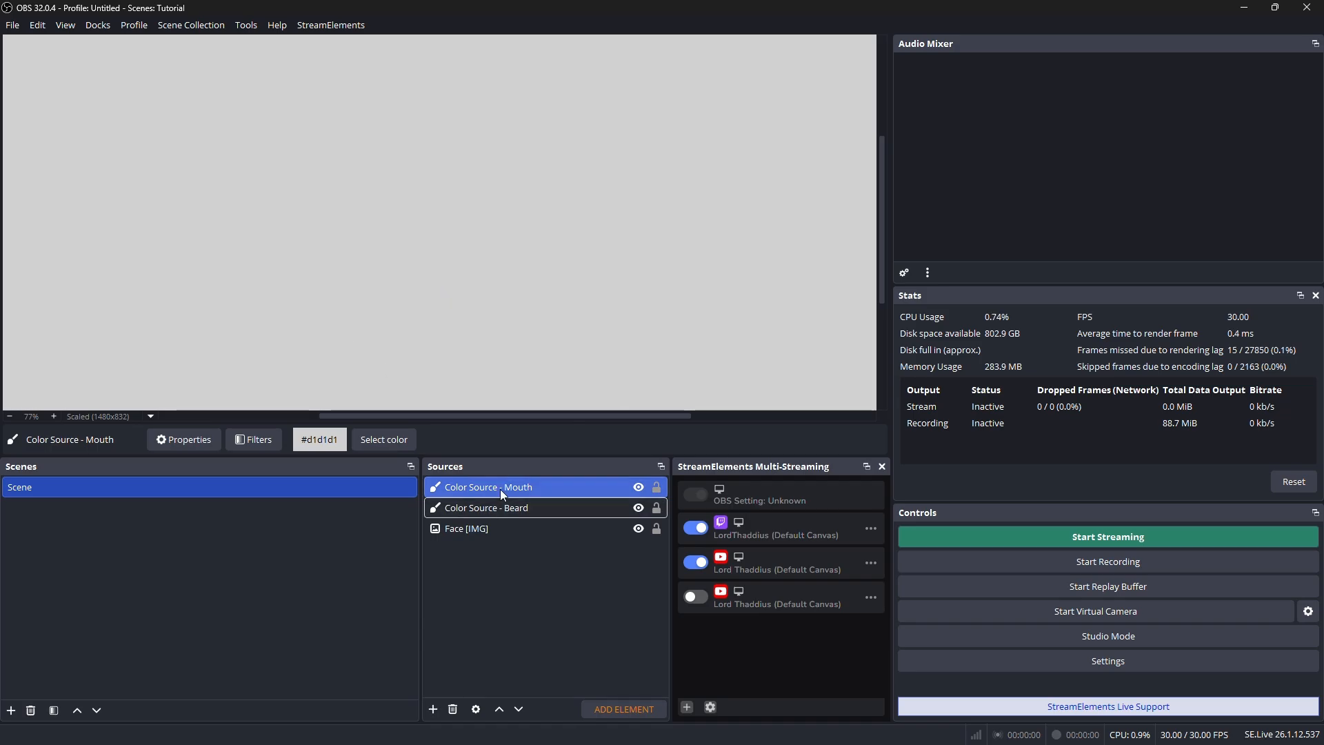
Shrink the mouth color rectangle to about 117 px wide and place it over the beard where the mouth belongs
key(alt+f)
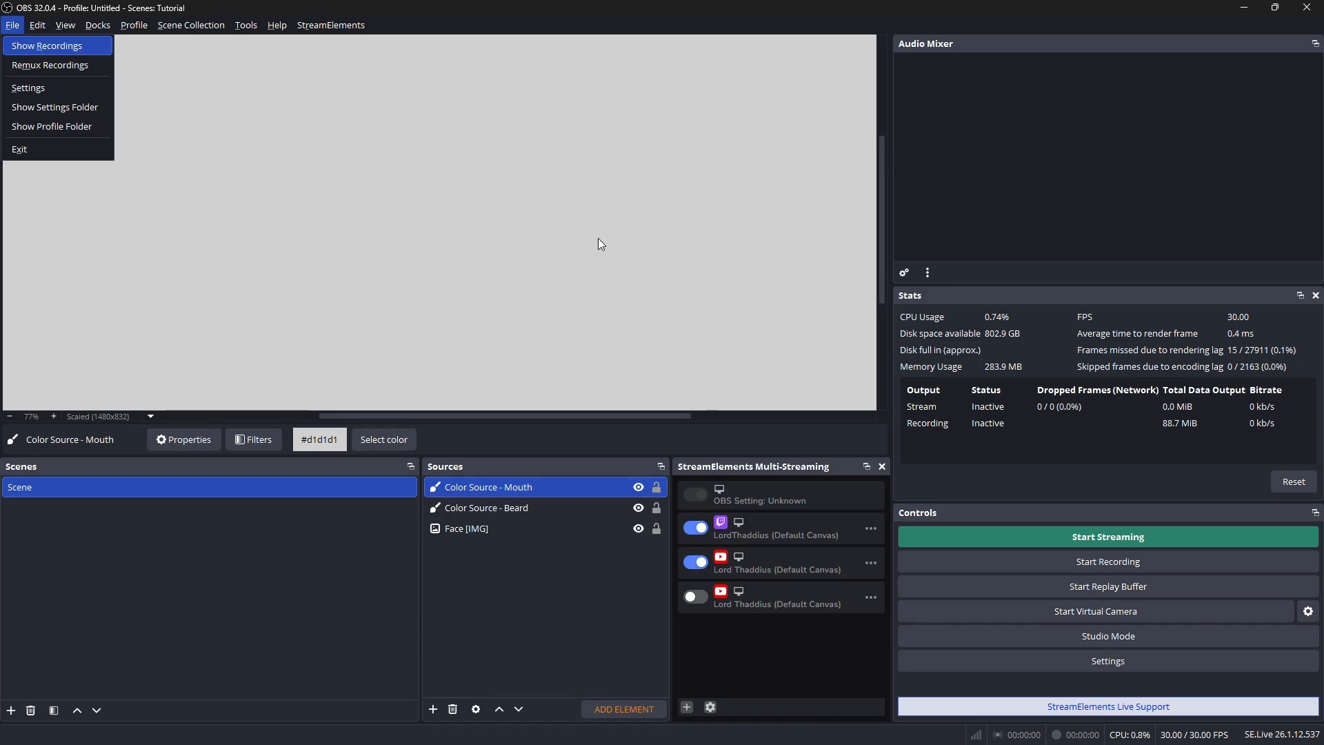
click(583, 243)
scroll(657, 224, down, 7)
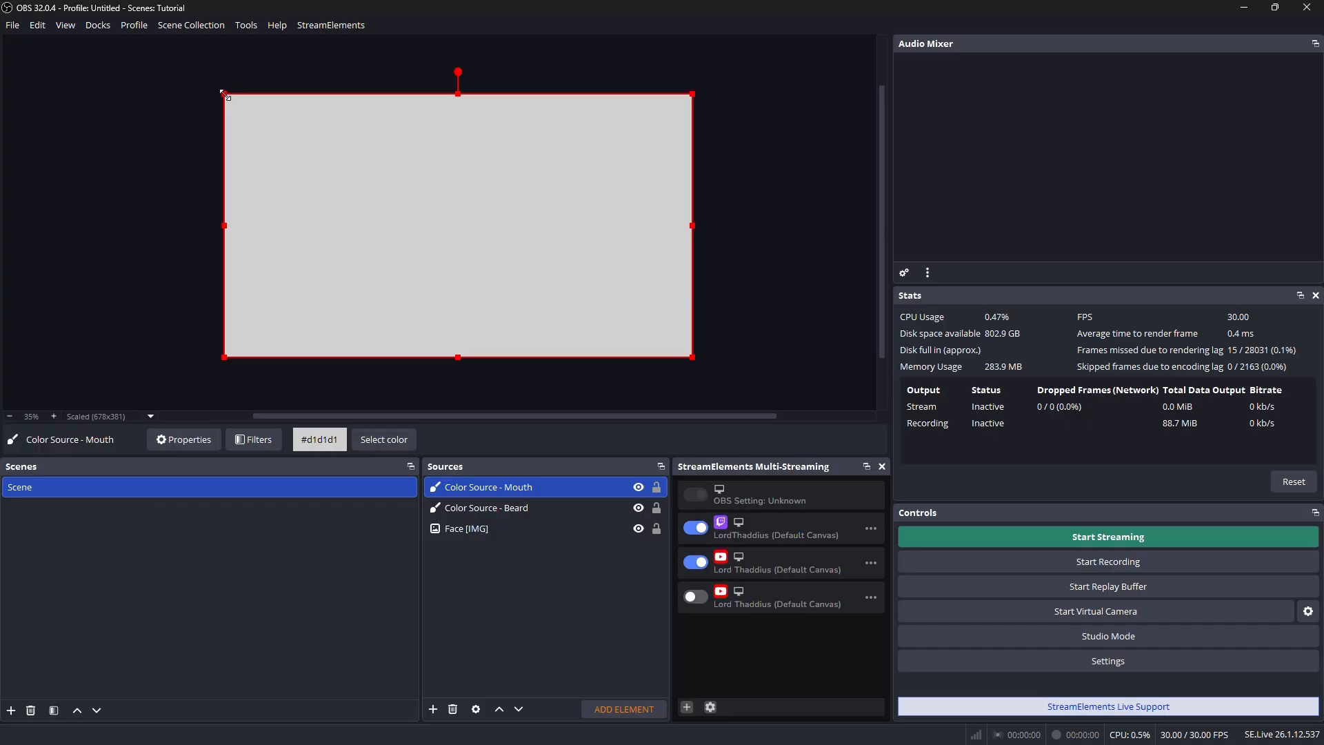
drag(224, 93, 445, 275)
drag(692, 357, 482, 238)
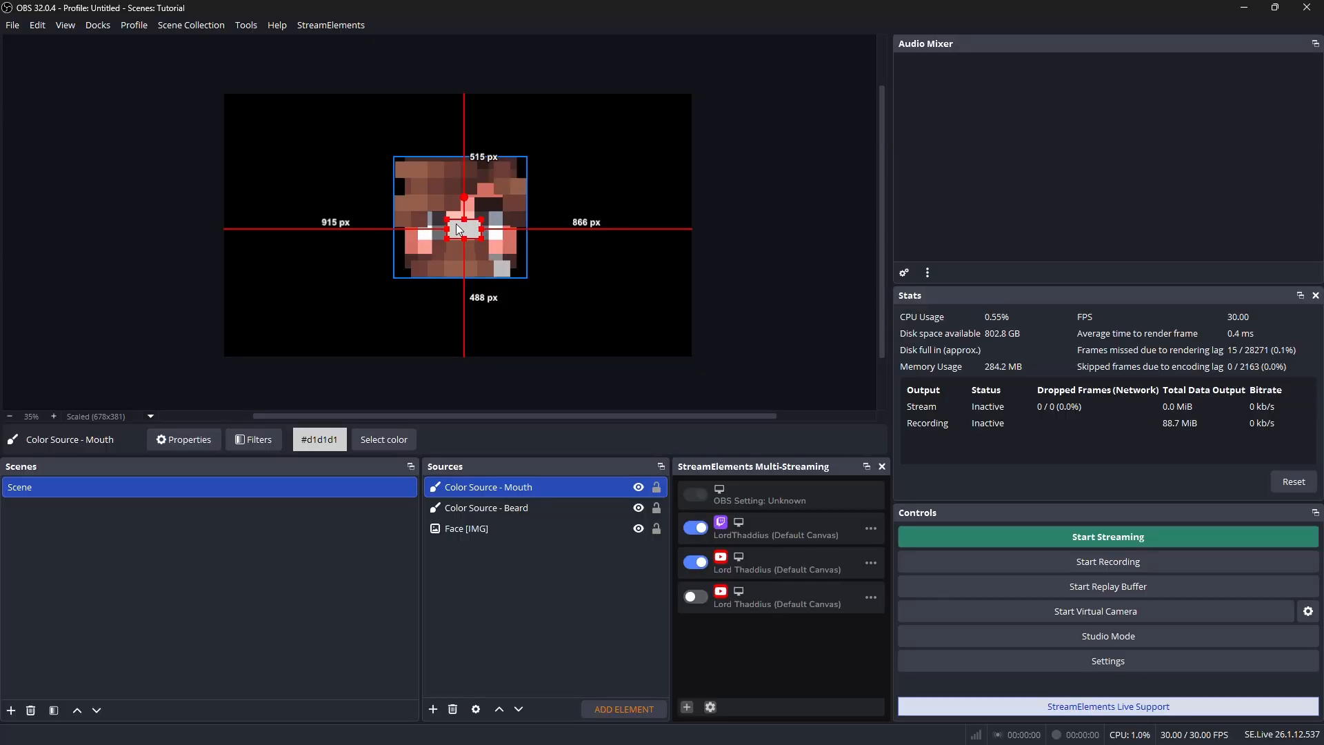
scroll(455, 216, up, 4)
scroll(482, 249, up, 5)
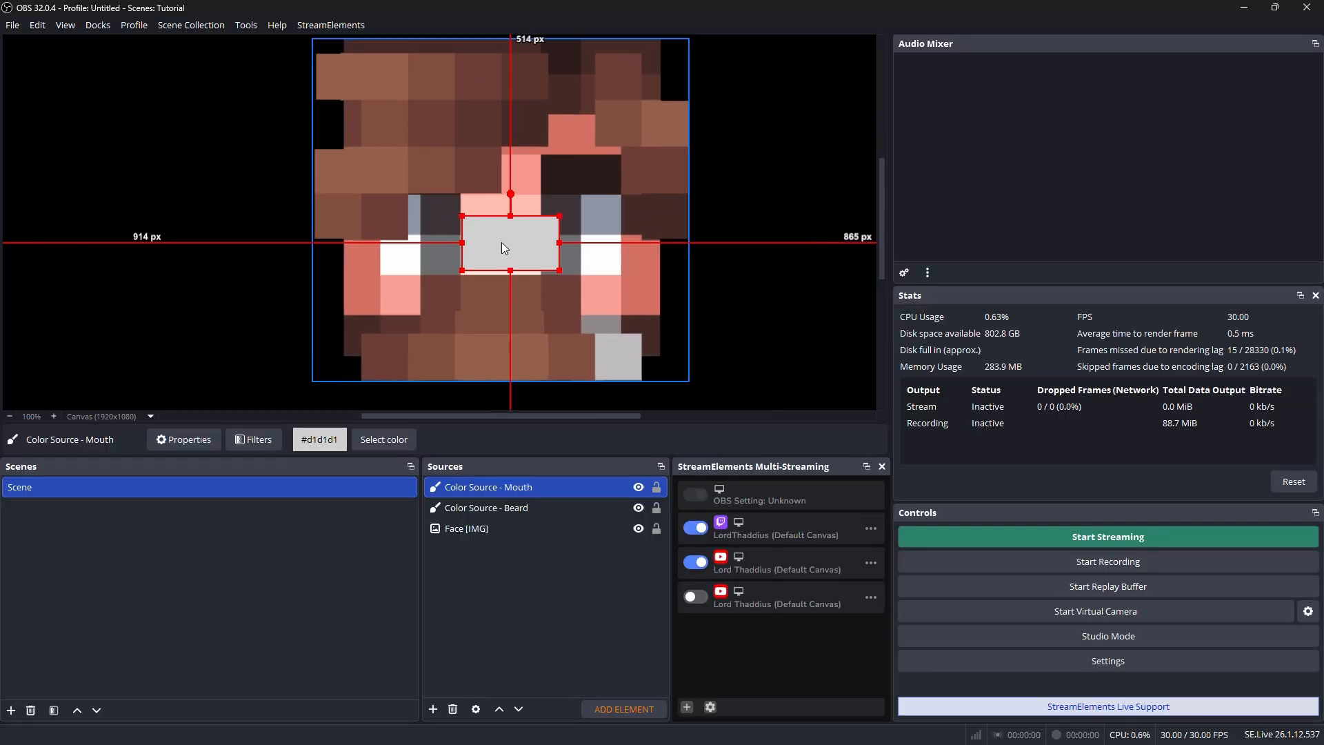
drag(502, 242, 540, 357)
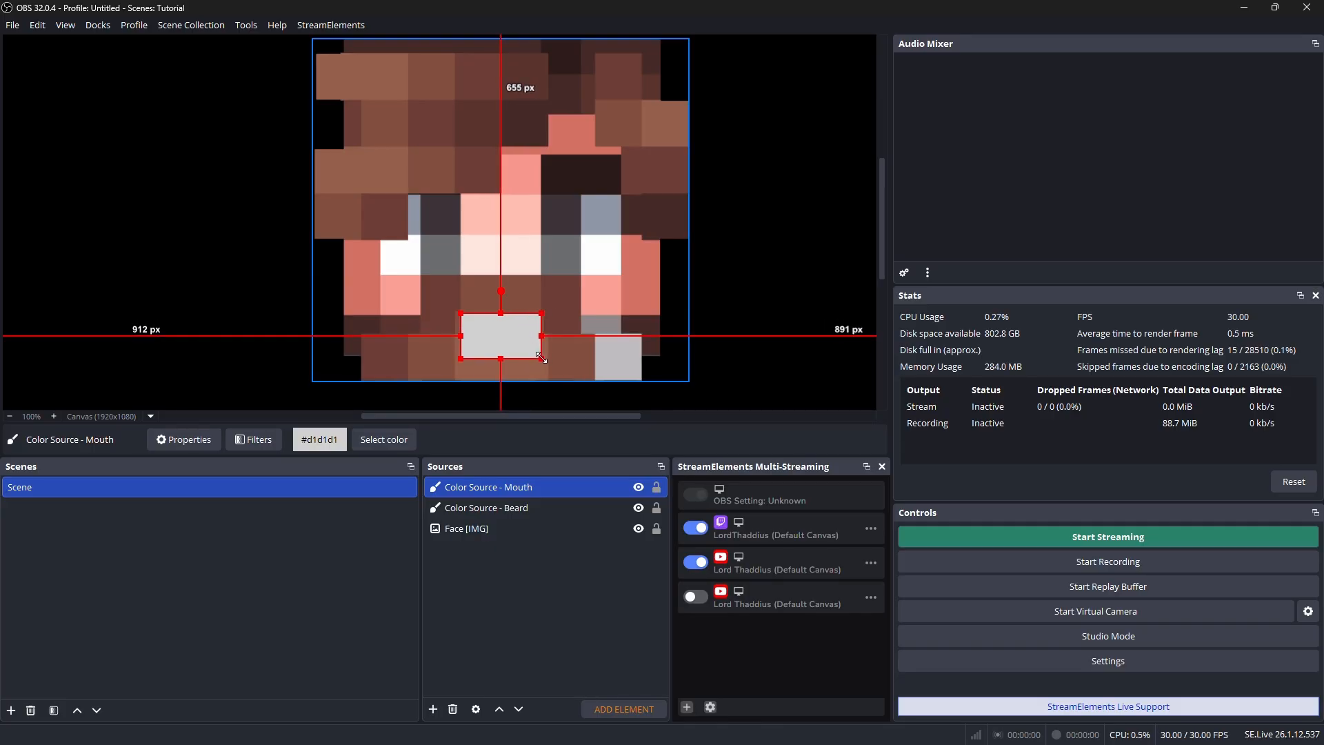
click(484, 603)
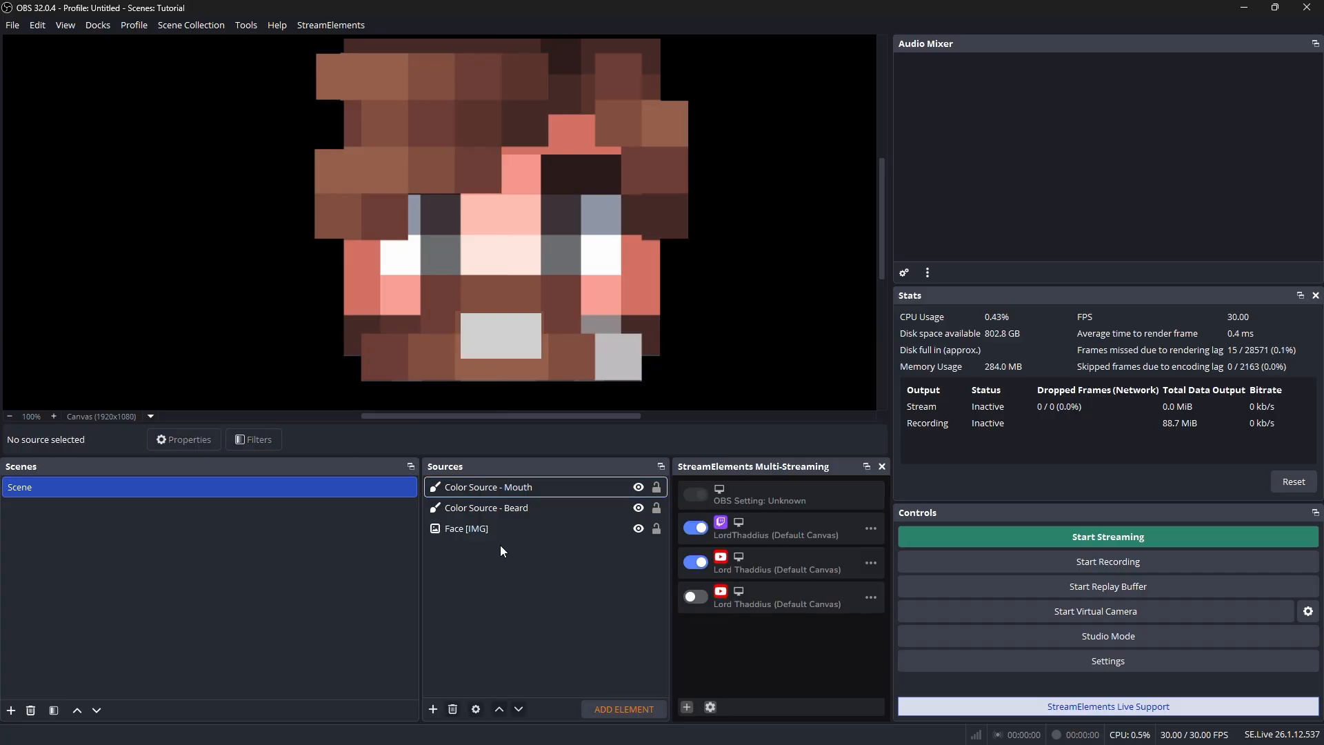
Set the mouth source's color to white, #ffffff
click(507, 344)
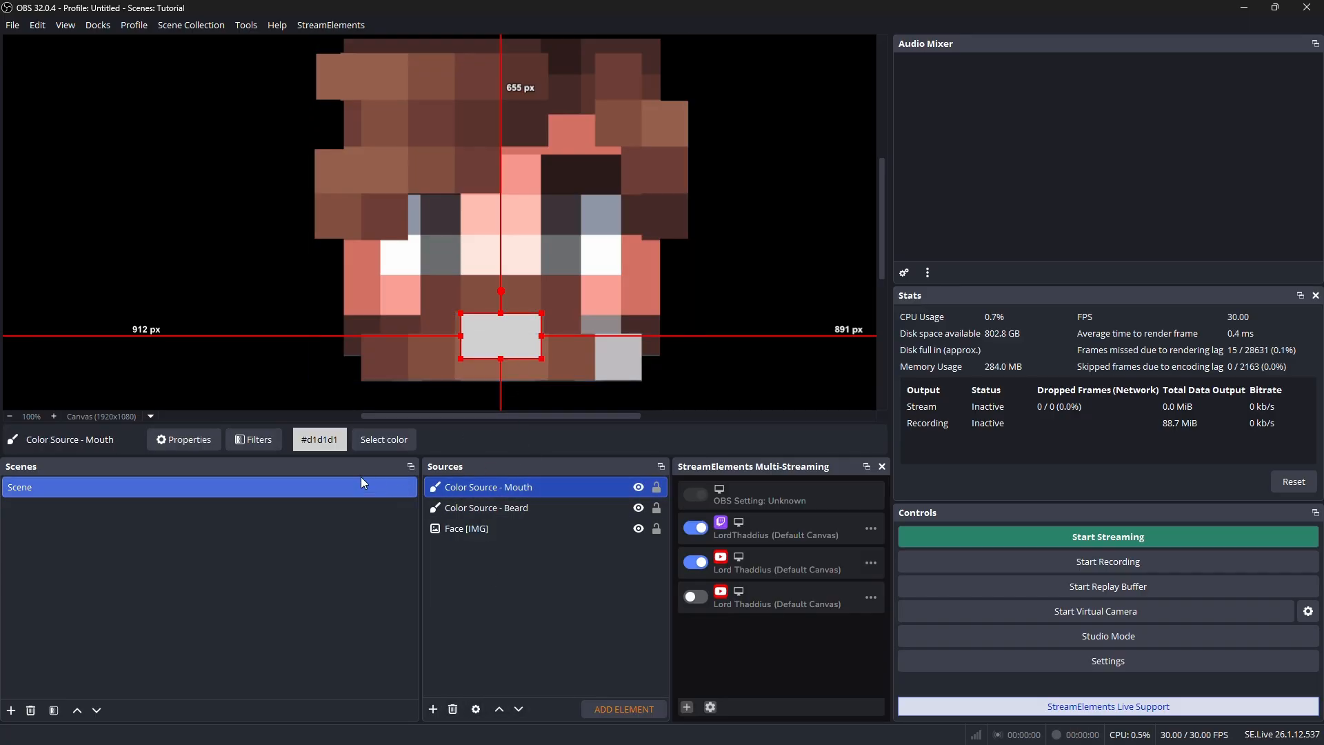
click(372, 439)
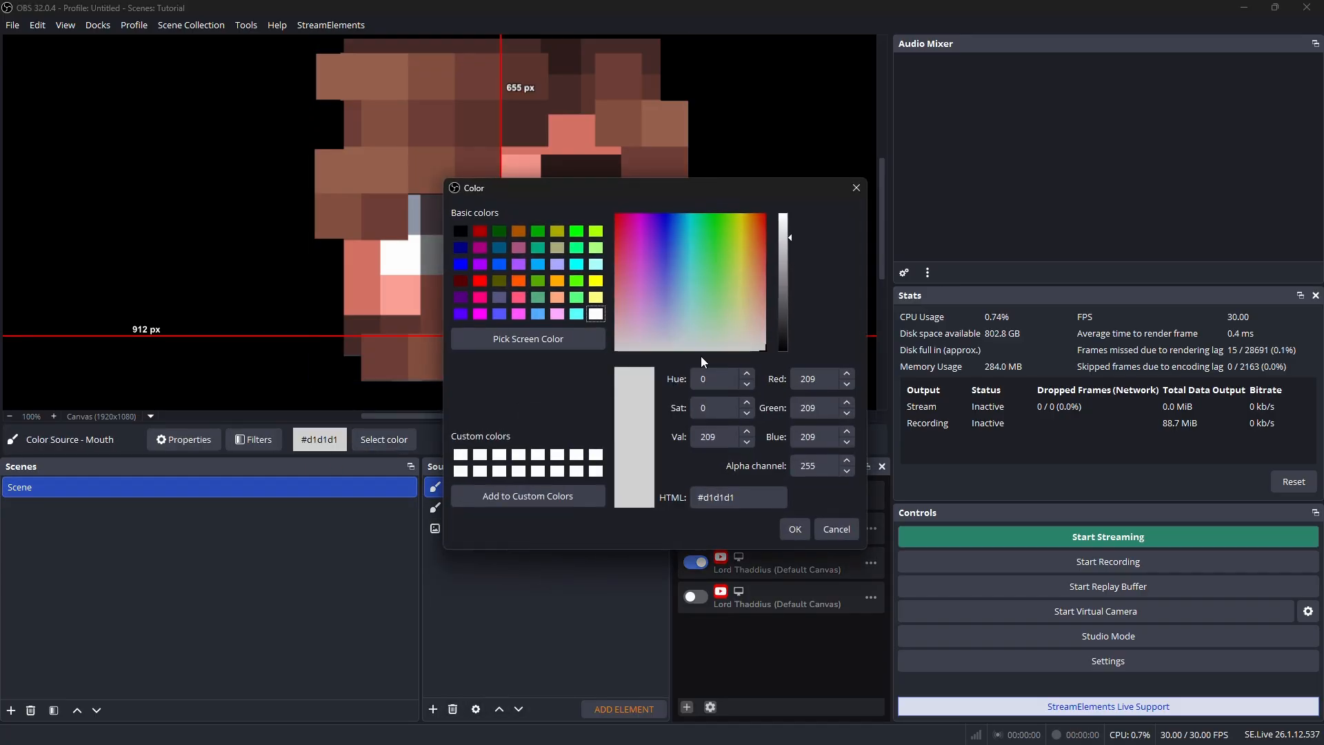
click(795, 529)
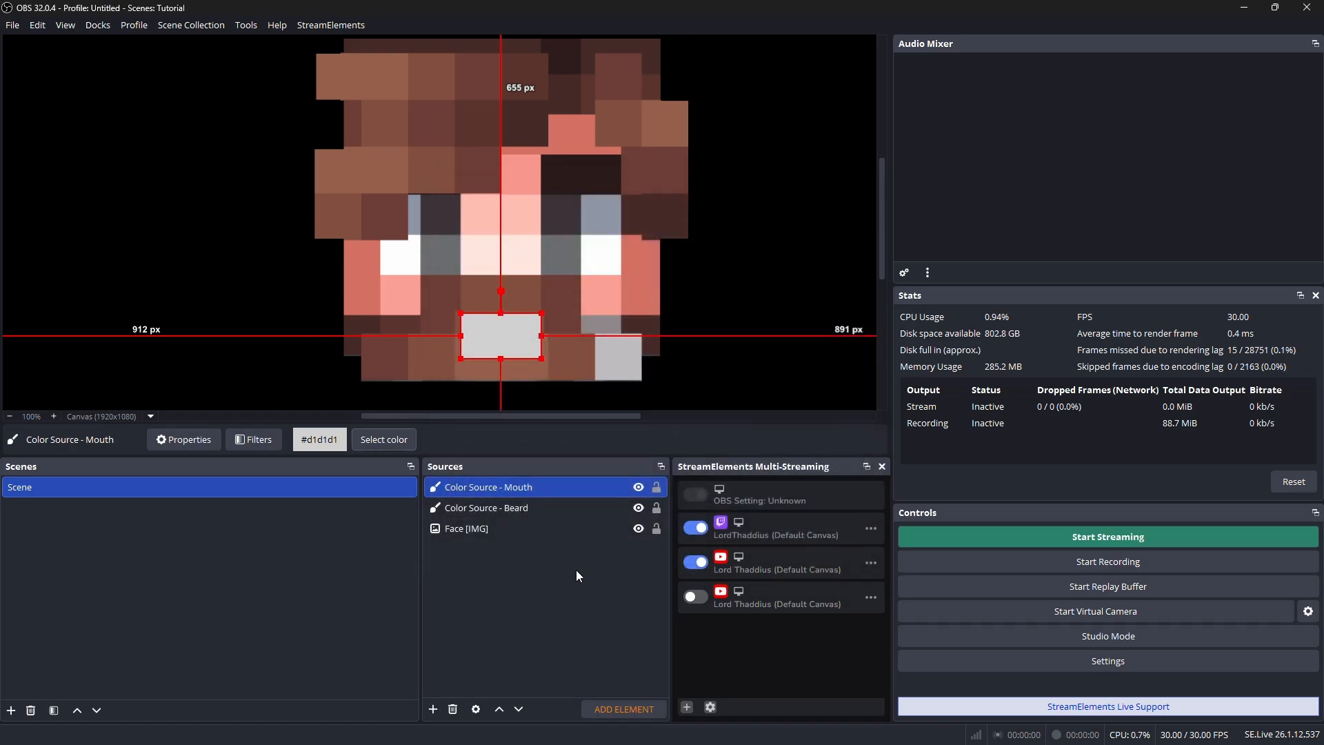
click(374, 439)
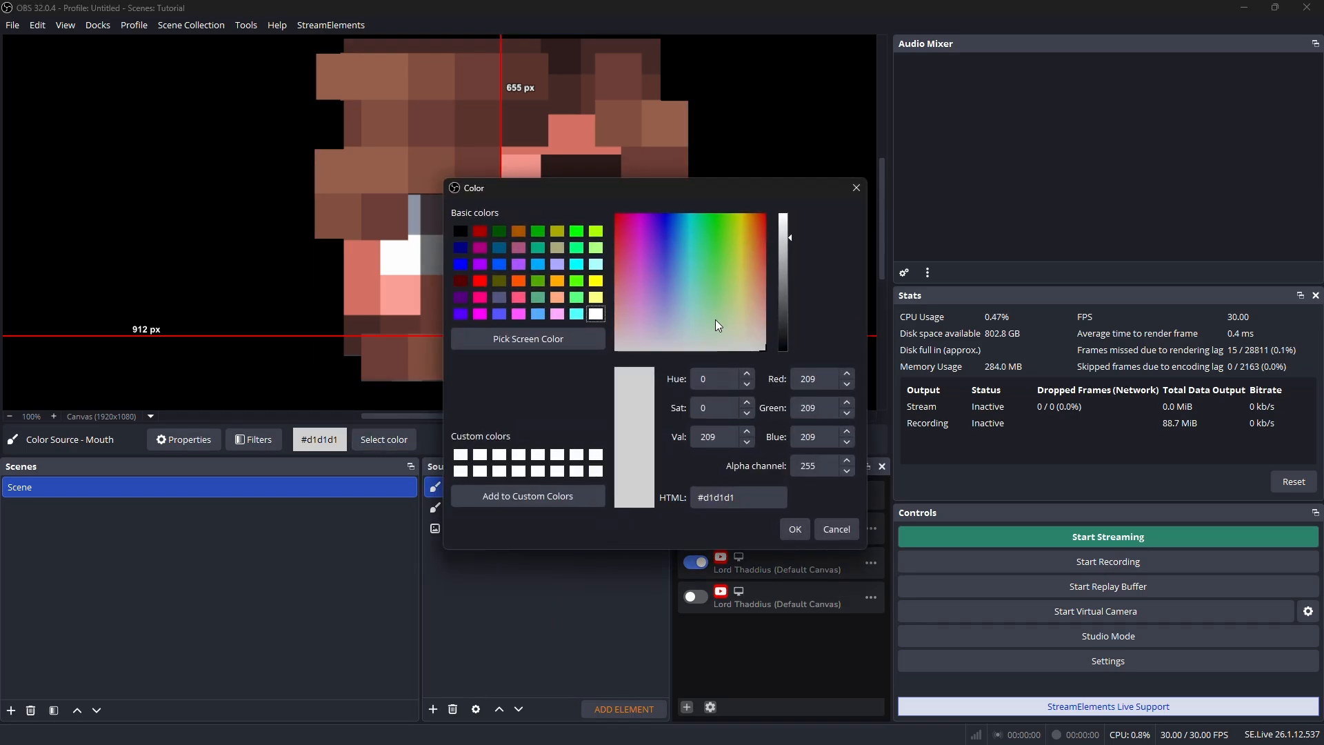
drag(786, 238, 784, 213)
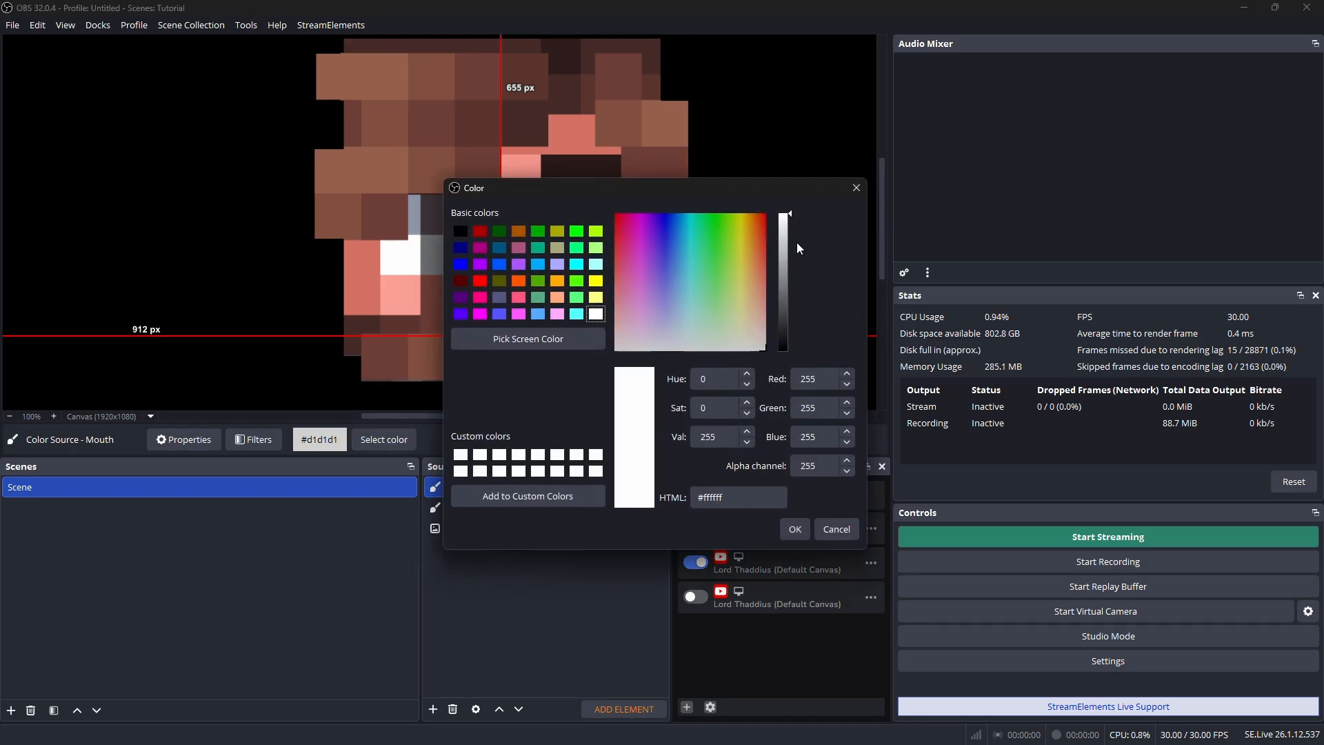
click(795, 529)
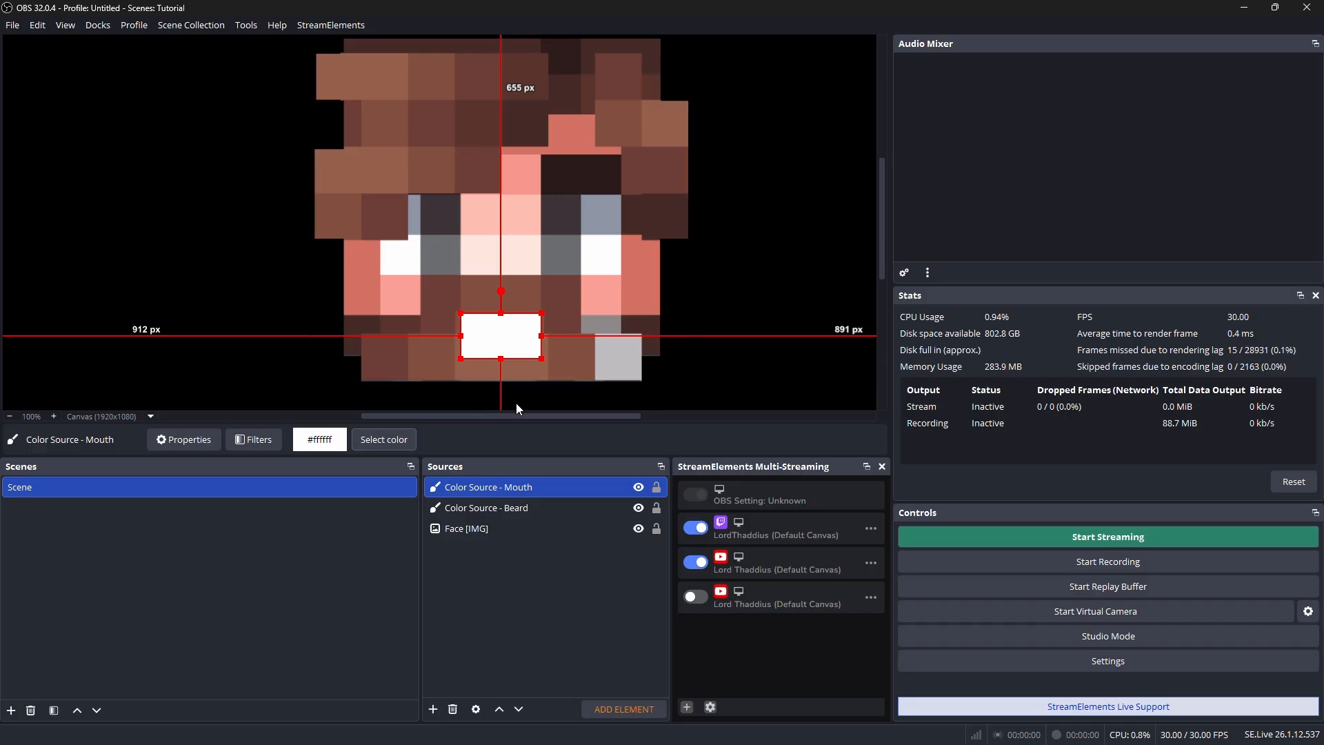
Add a Scale To Sound effect filter with its default name to the mouth color source
right_click(507, 488)
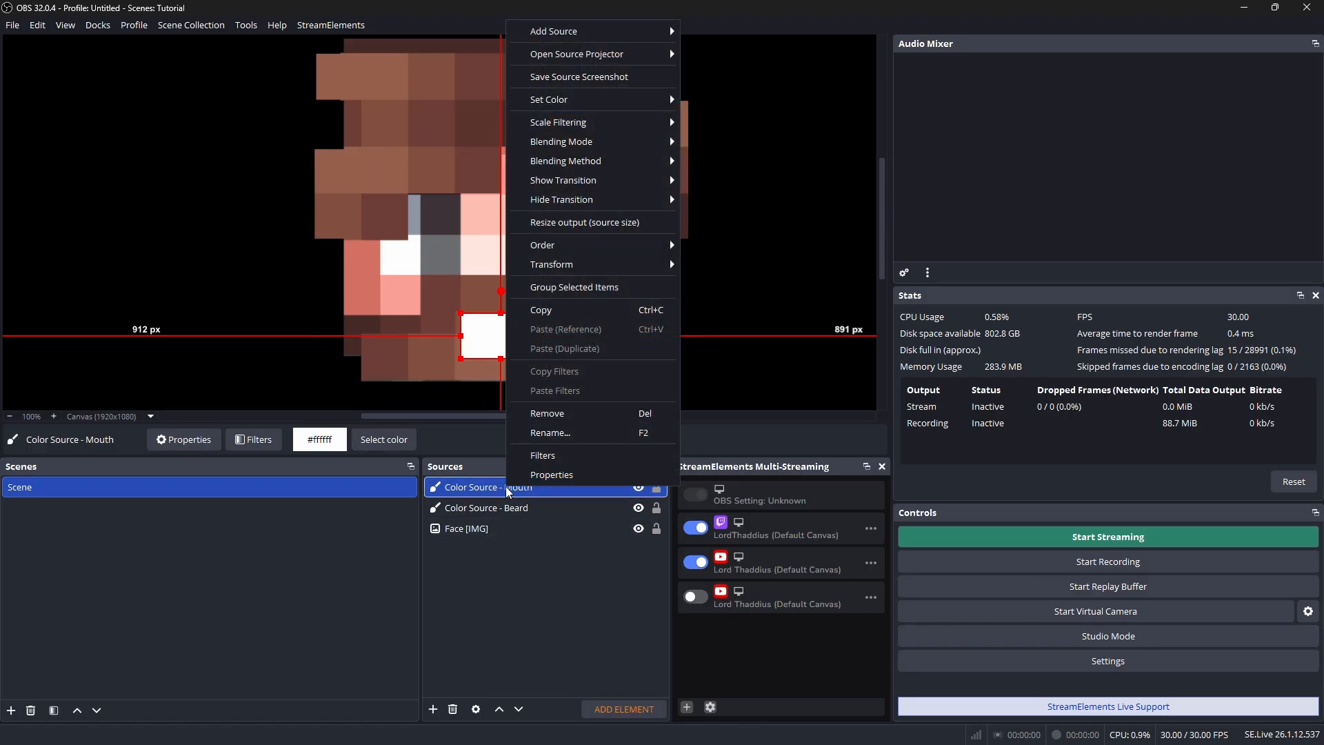
click(560, 456)
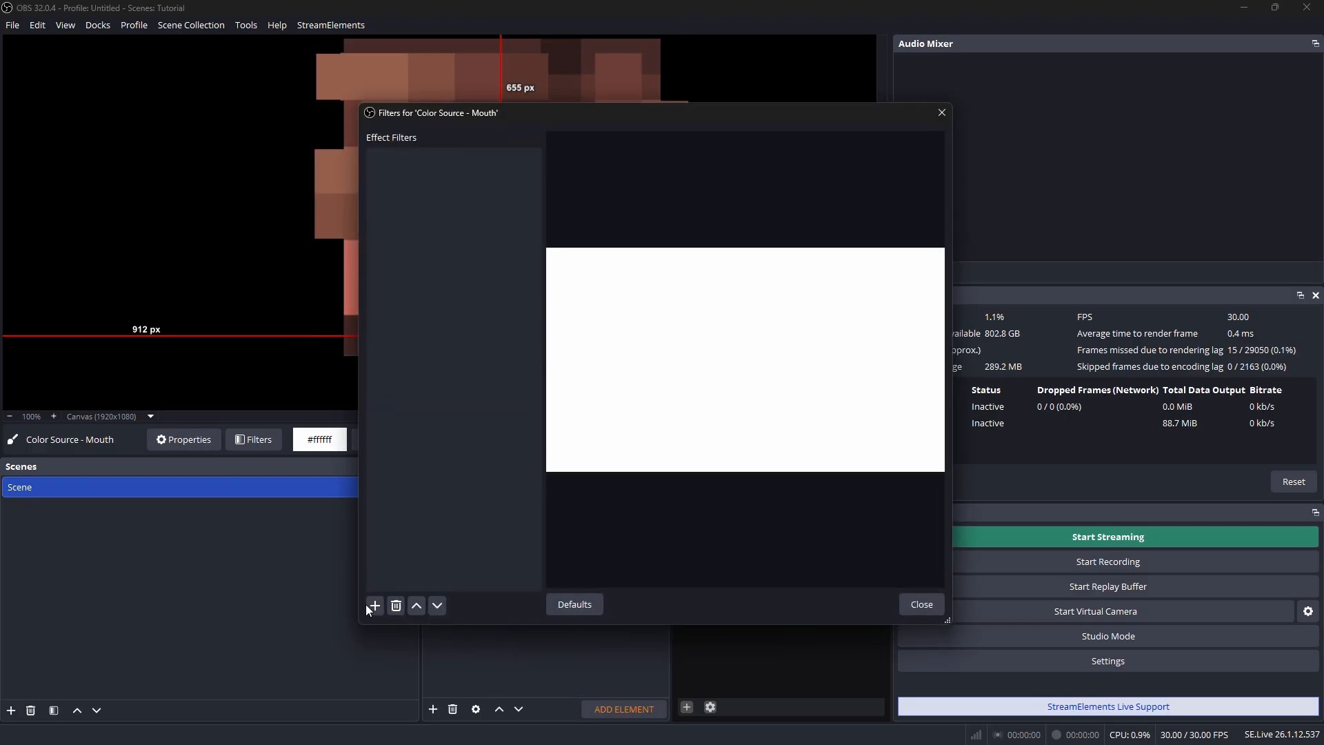
click(368, 605)
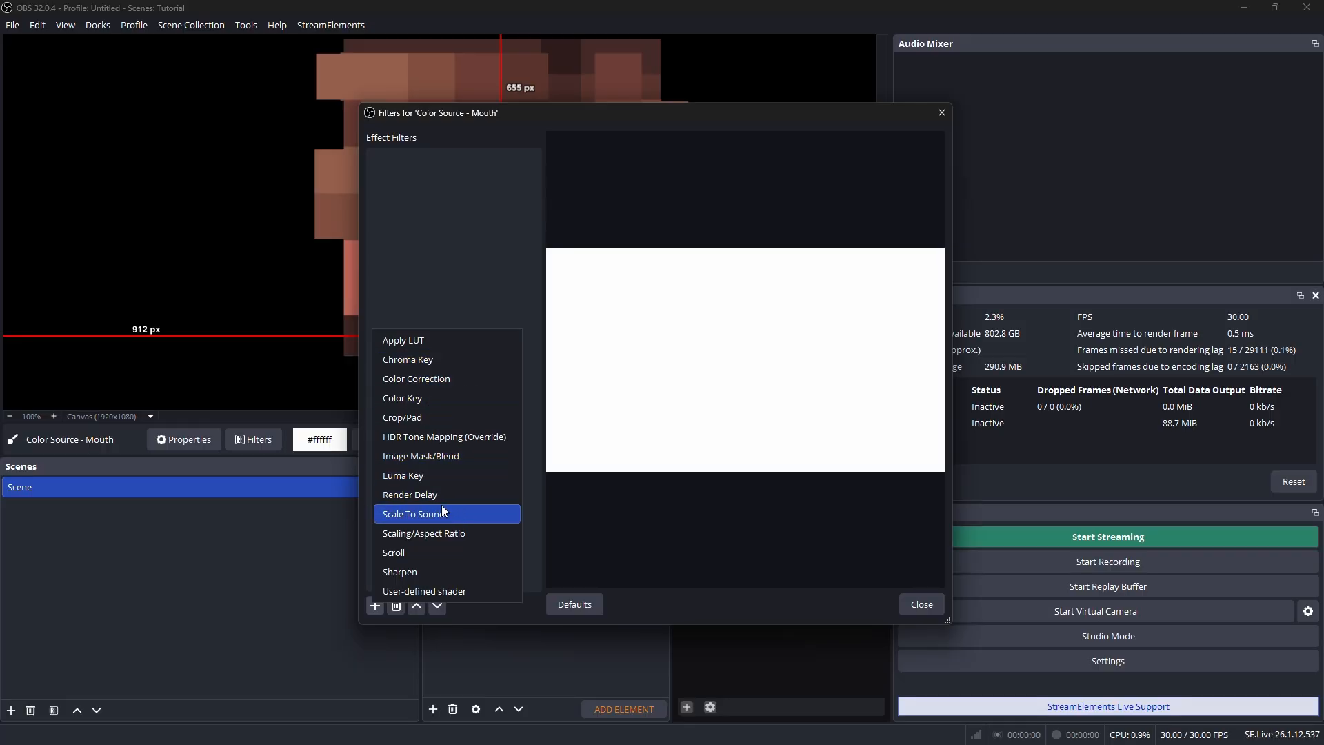
click(408, 515)
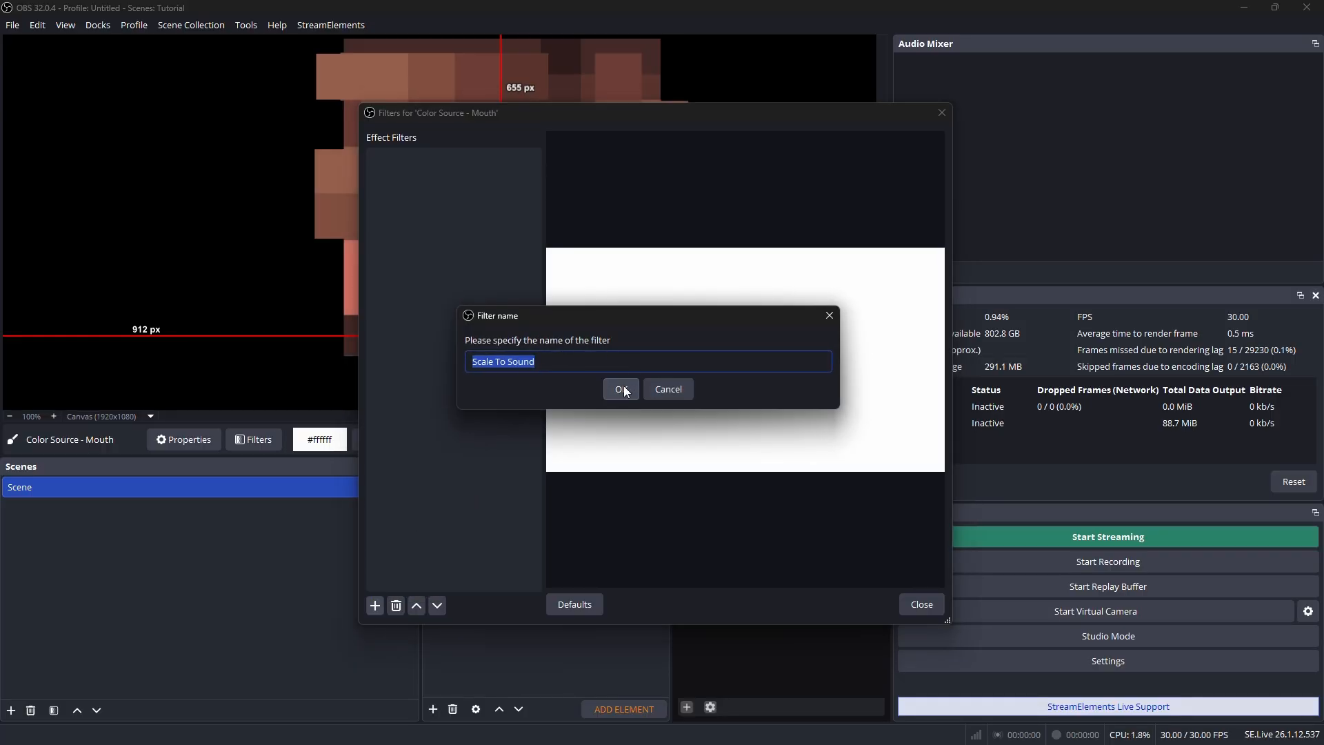
click(624, 391)
drag(560, 114, 876, 97)
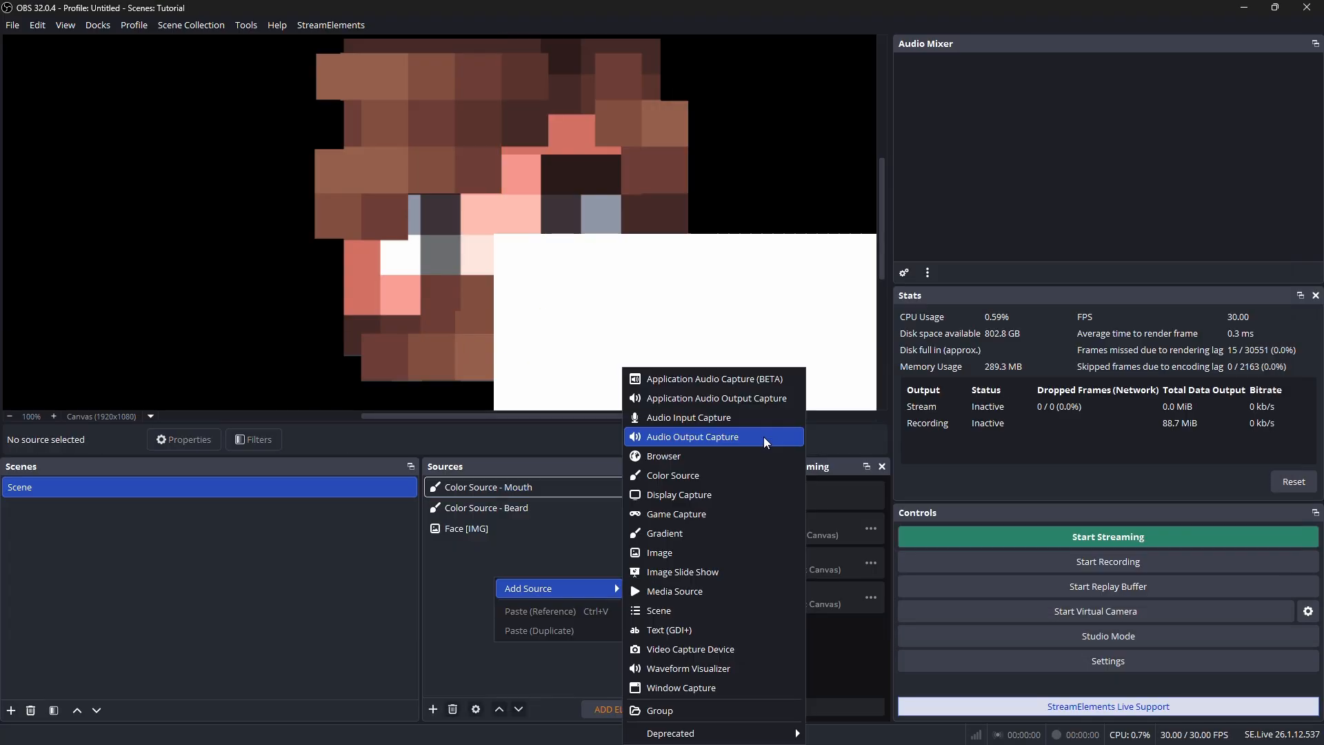
Add an Audio Input Capture source that uses the device Analogue 1 + 2 (Focusrite USB Audio)
click(717, 419)
click(713, 461)
click(490, 115)
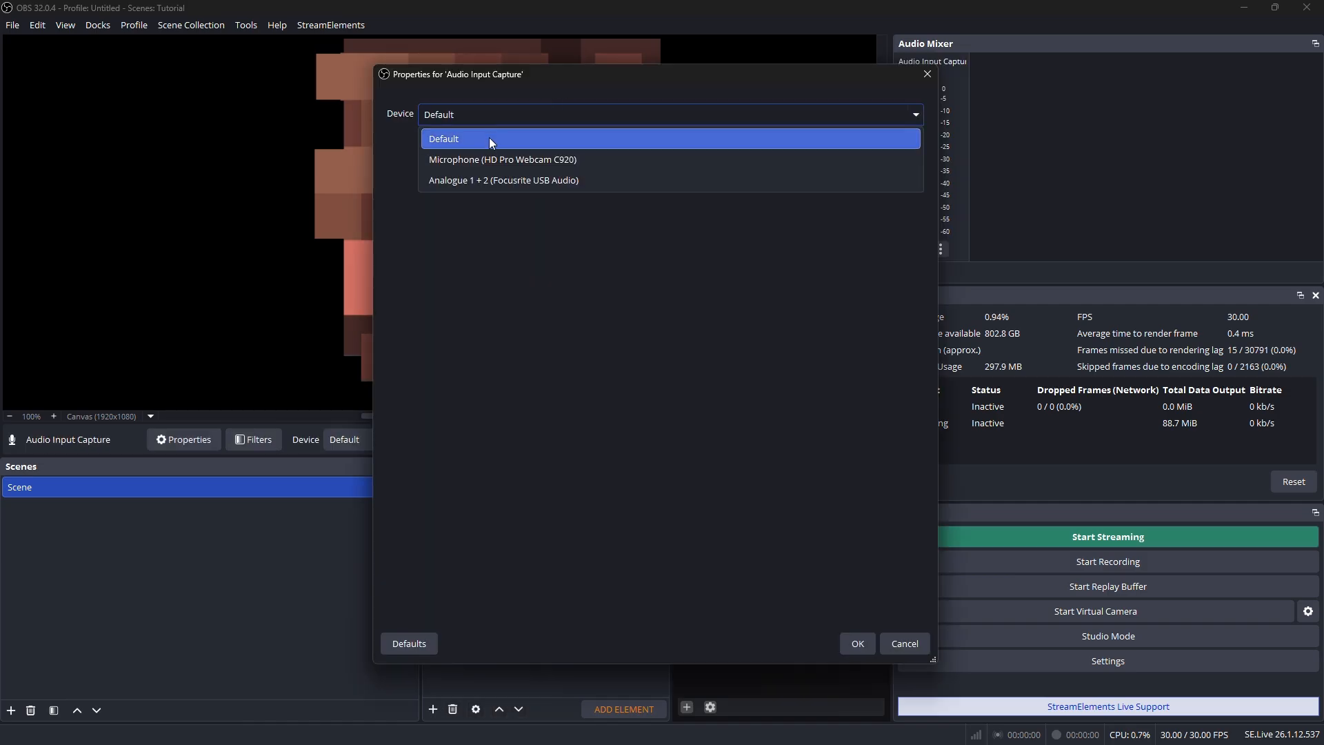
click(494, 181)
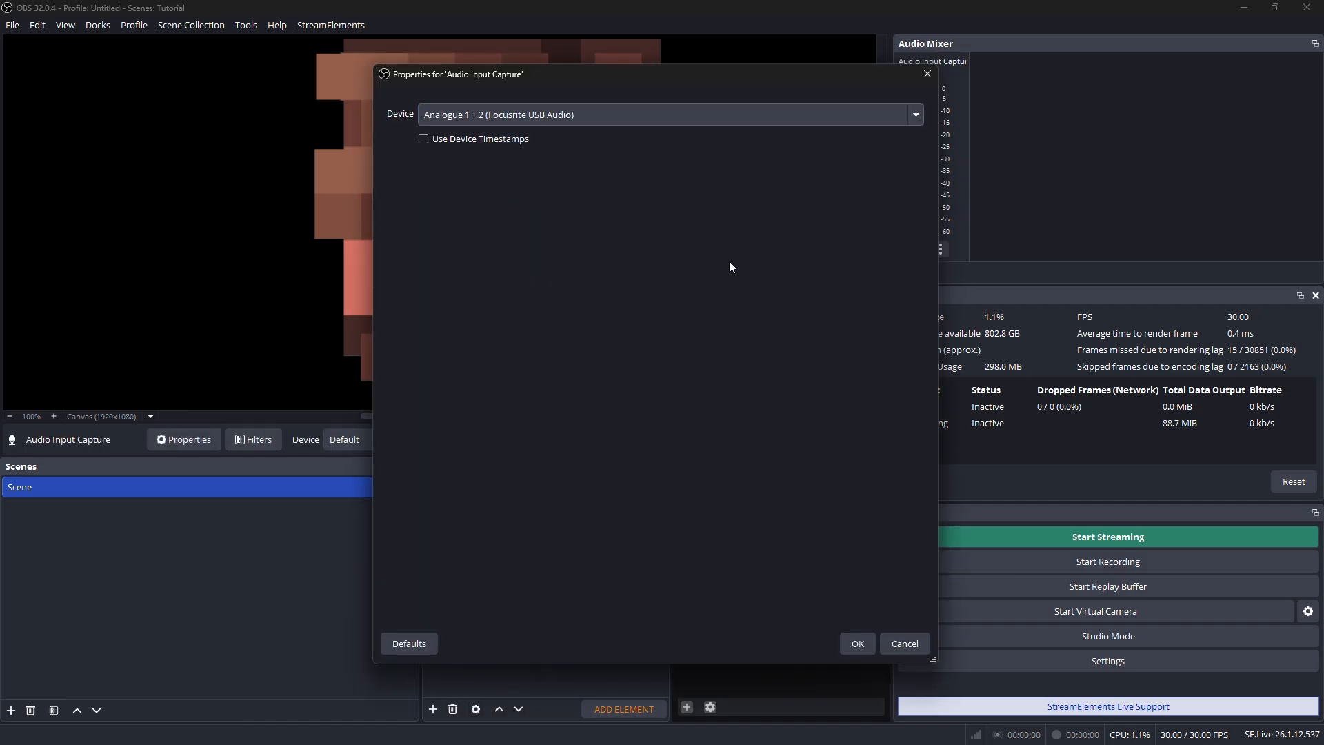
click(860, 647)
Reorder the sources so the Audio Input Capture sits below Face [IMG], and select it
drag(494, 487, 482, 573)
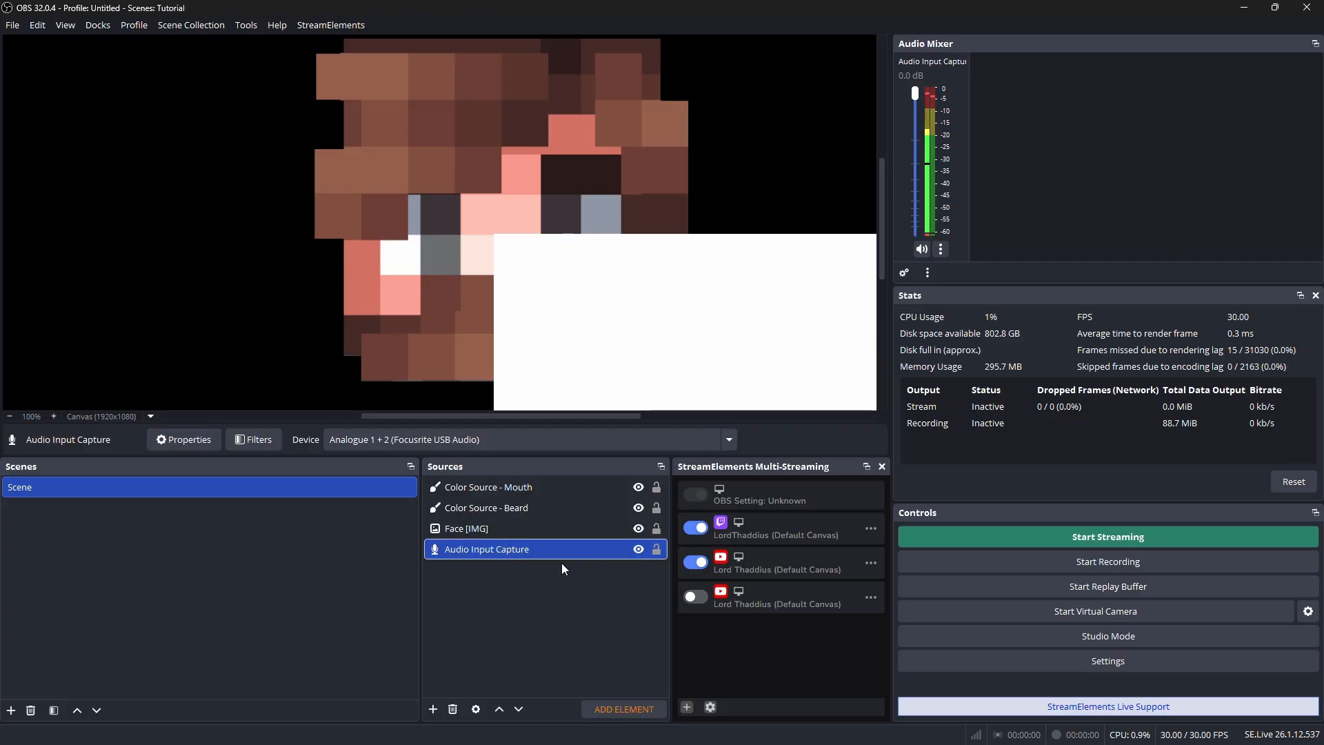
click(531, 487)
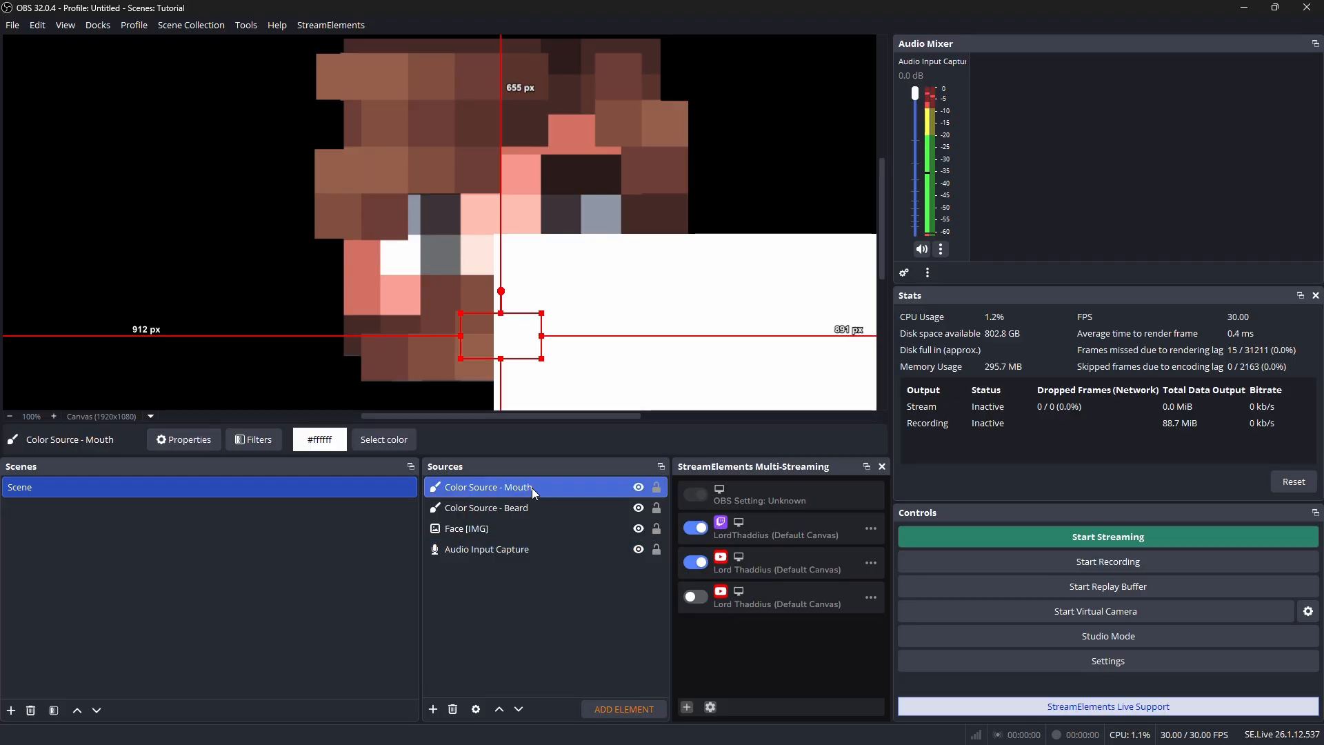
click(474, 551)
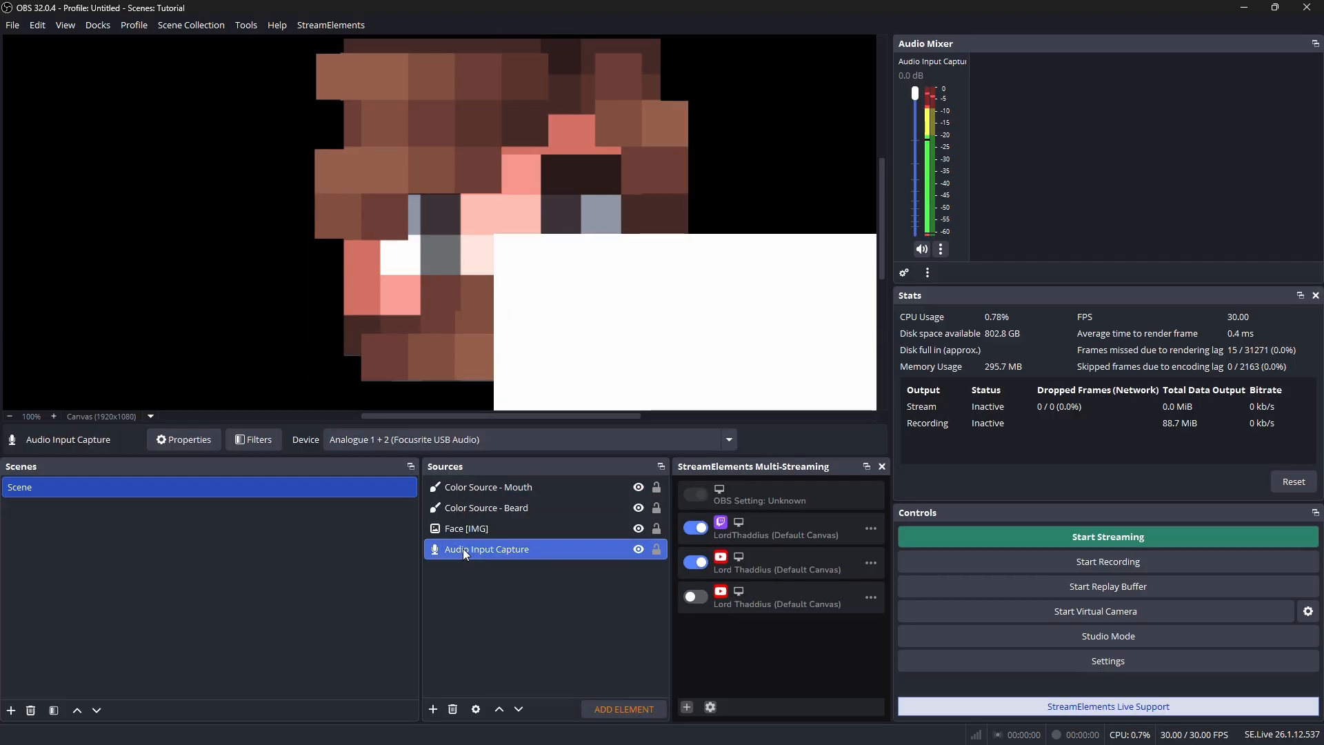
Open the filters of the mouth color source and turn off Scale Width in its Scale To Sound filter
click(514, 493)
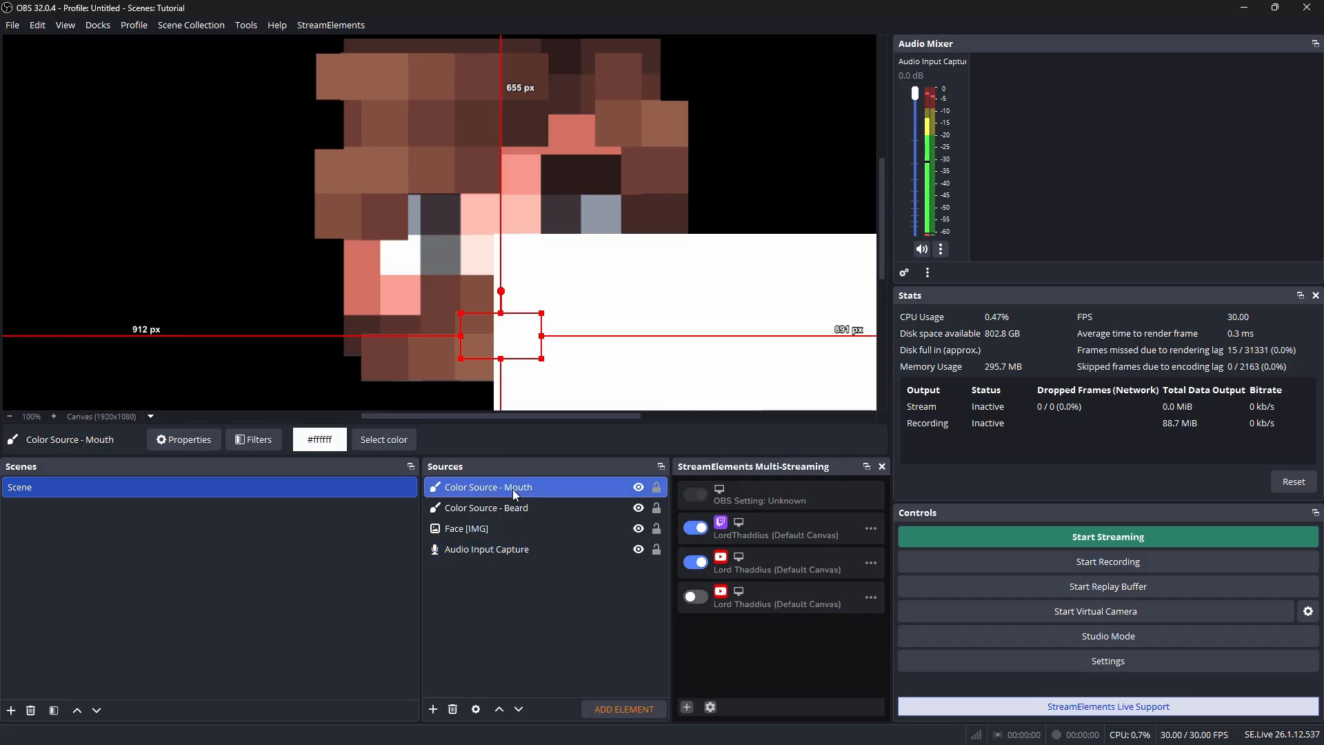
right_click(498, 486)
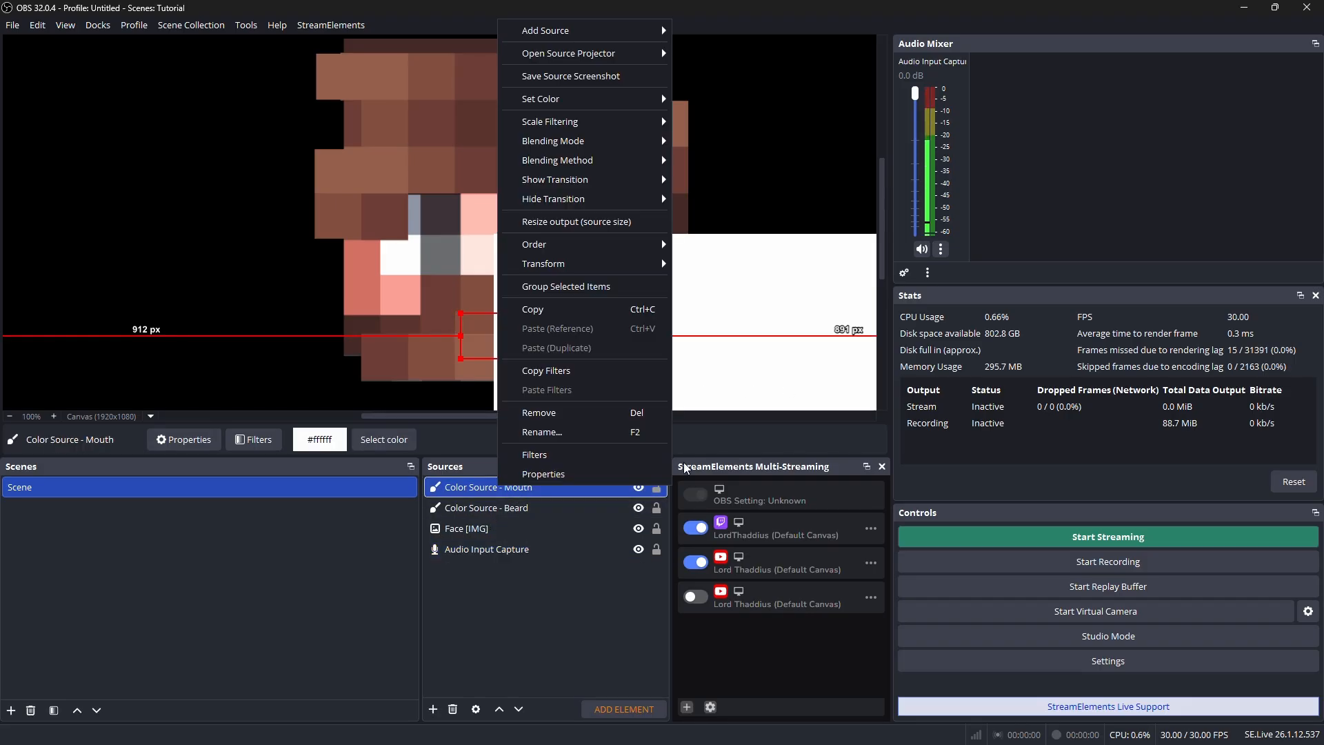
click(573, 457)
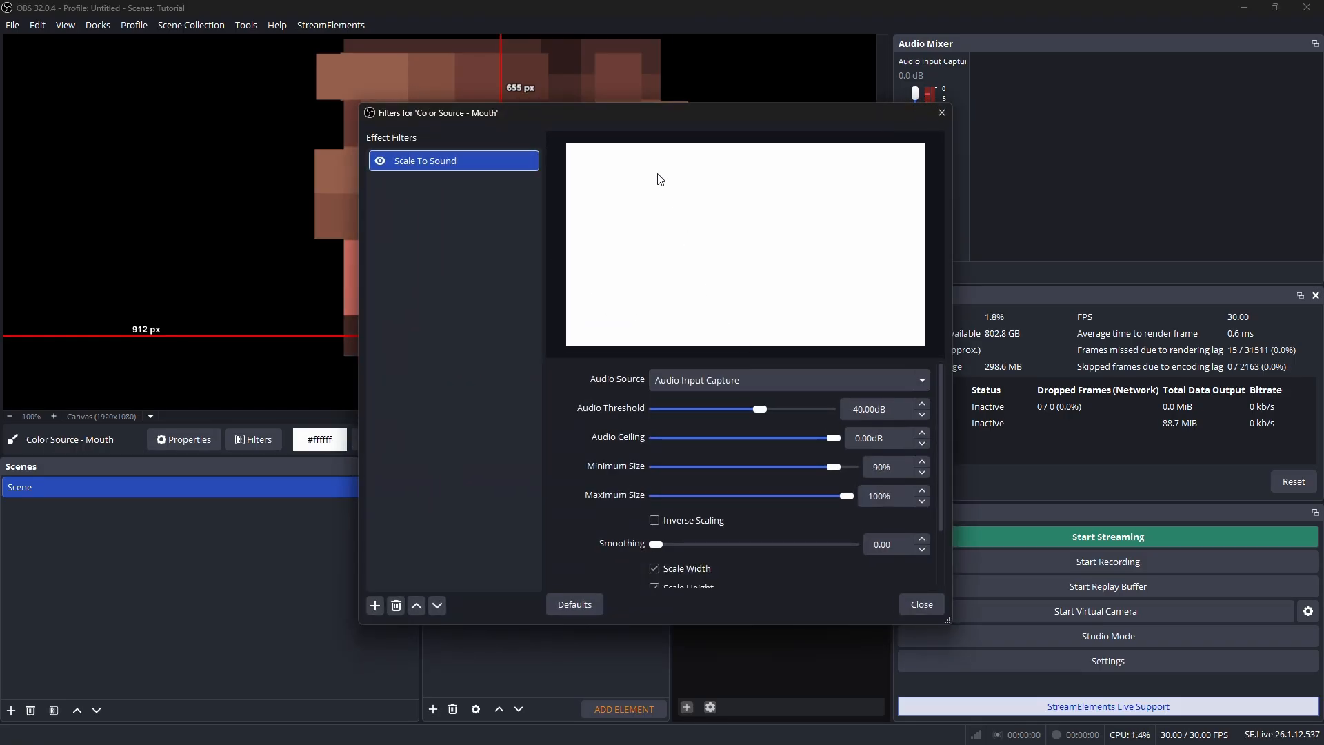
drag(689, 115, 958, 120)
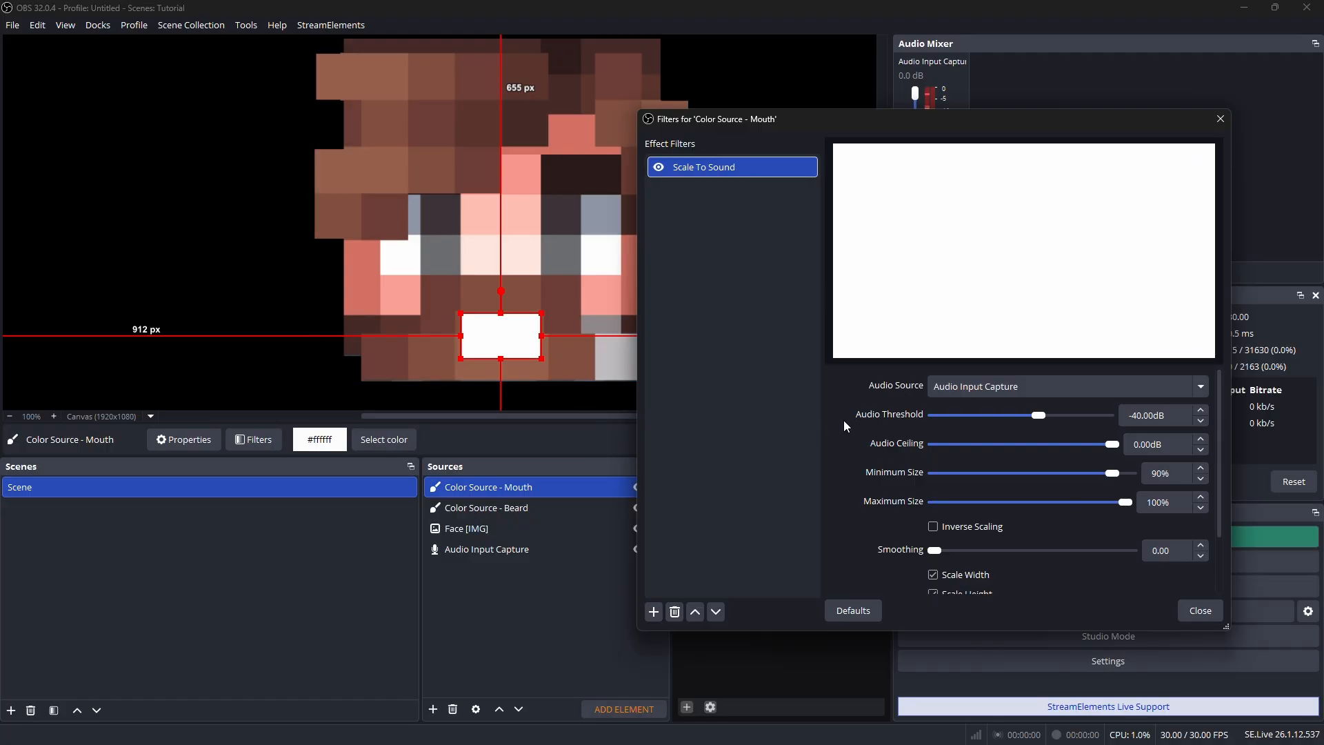
scroll(843, 422, down, 2)
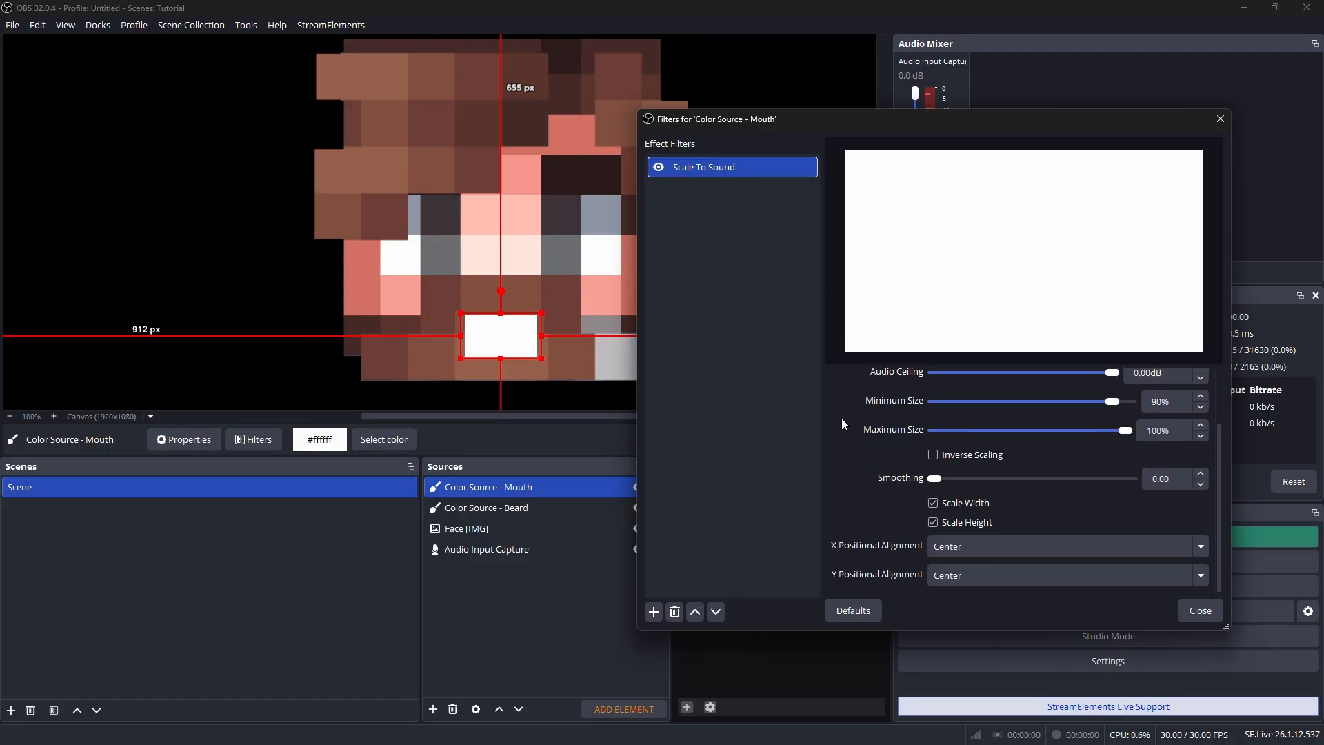
click(958, 503)
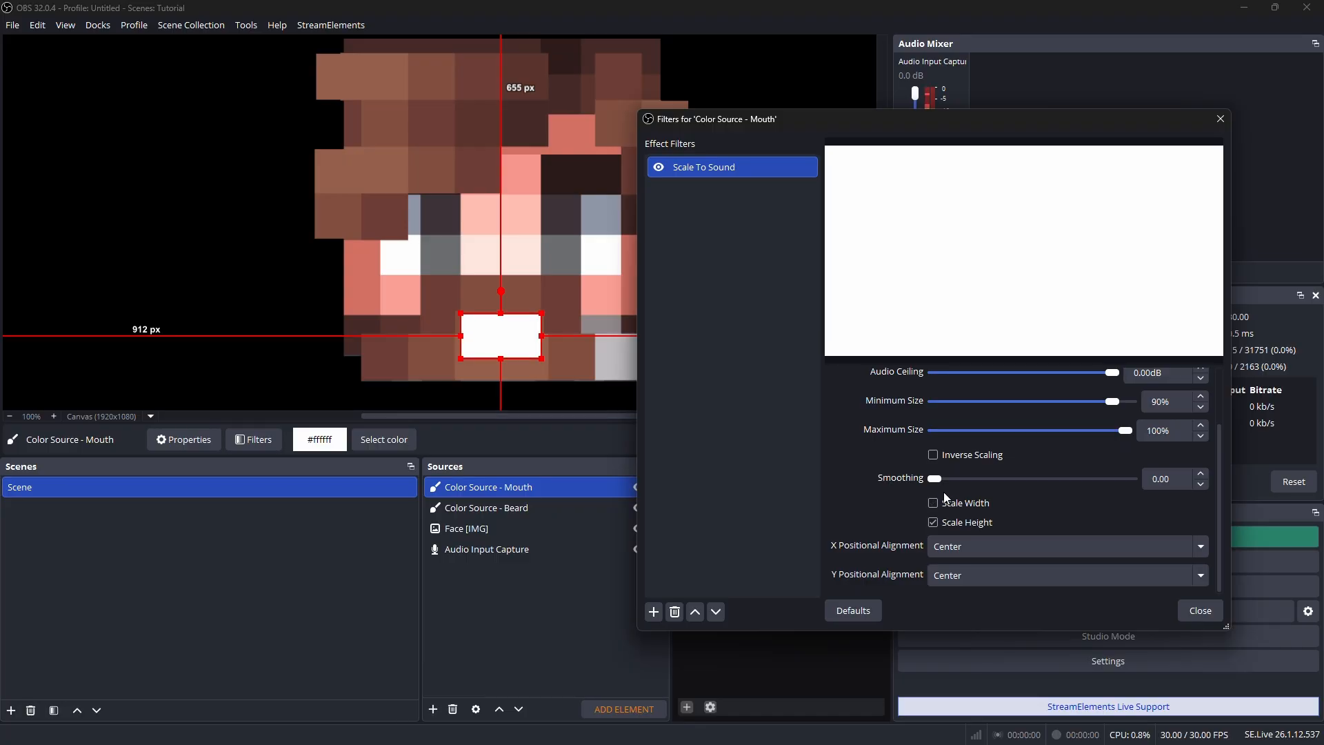
Try the mouth filter's audio threshold at -100 dB, then return it to about -39.5 dB
scroll(924, 476, up, 1)
scroll(931, 427, up, 1)
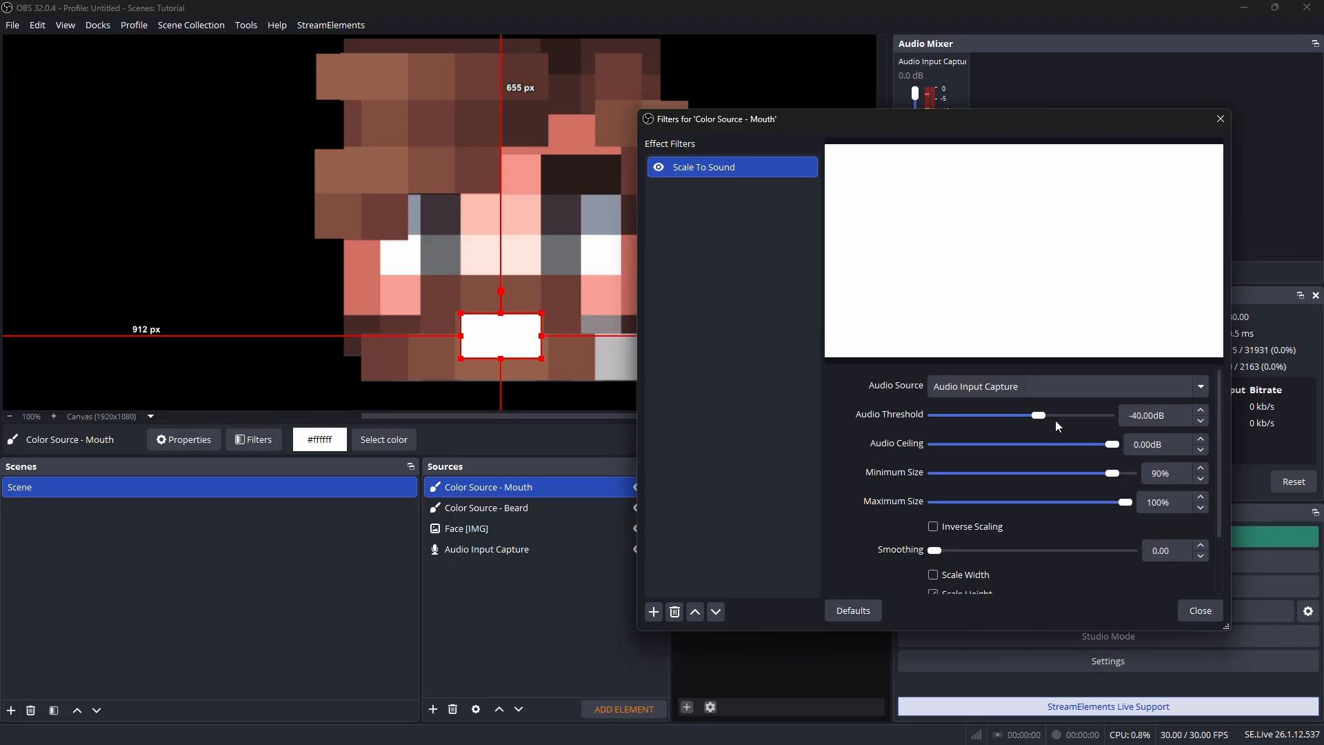
drag(1037, 415, 1005, 419)
drag(1008, 417, 971, 416)
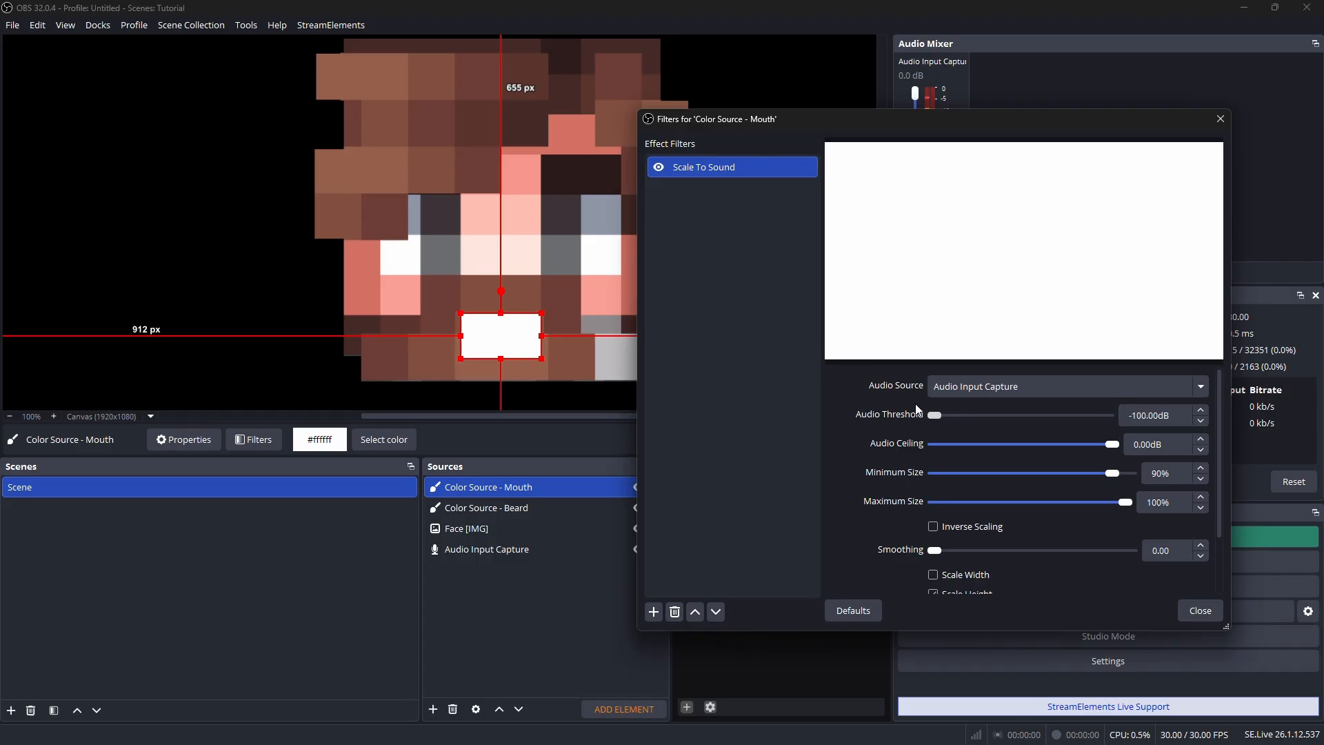
drag(950, 409, 932, 434)
Set the mouth filter's minimum size to 2% and its audio threshold to -65.5 dB, and close the filters
scroll(883, 453, down, 1)
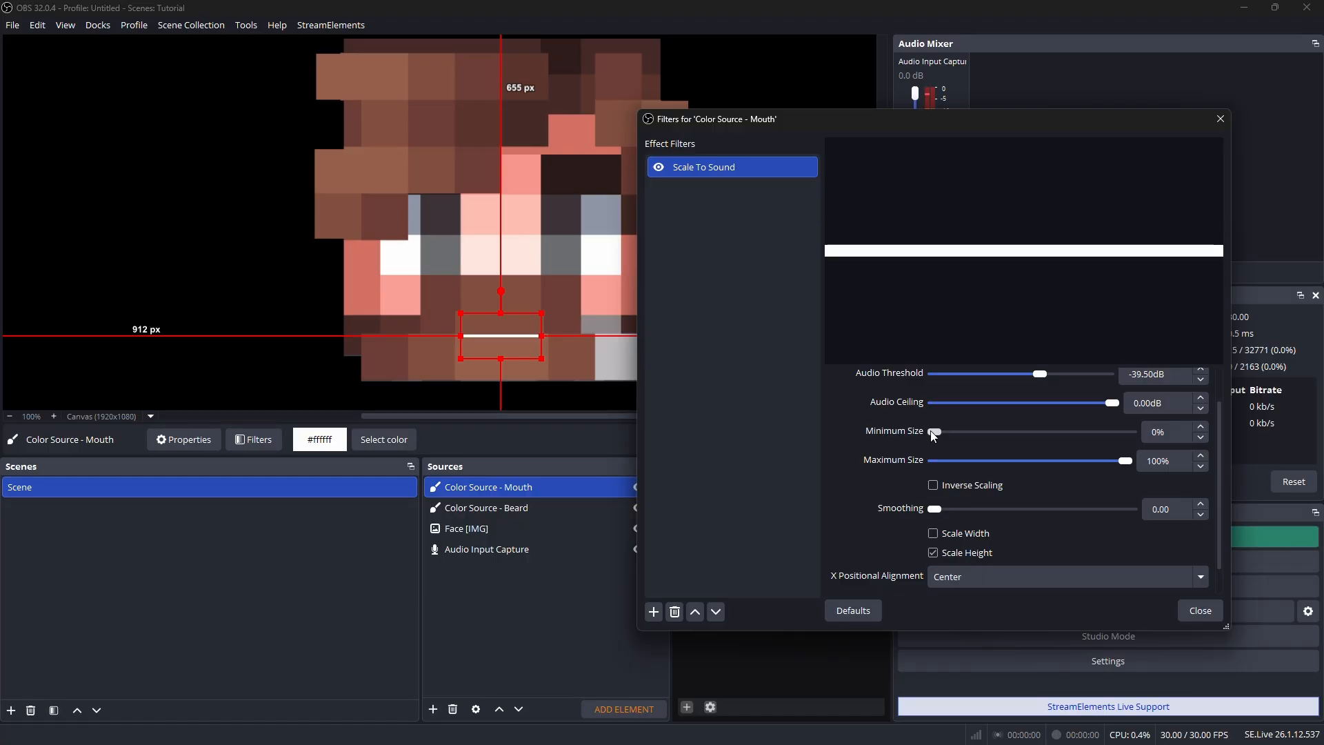
click(1201, 429)
click(1201, 429)
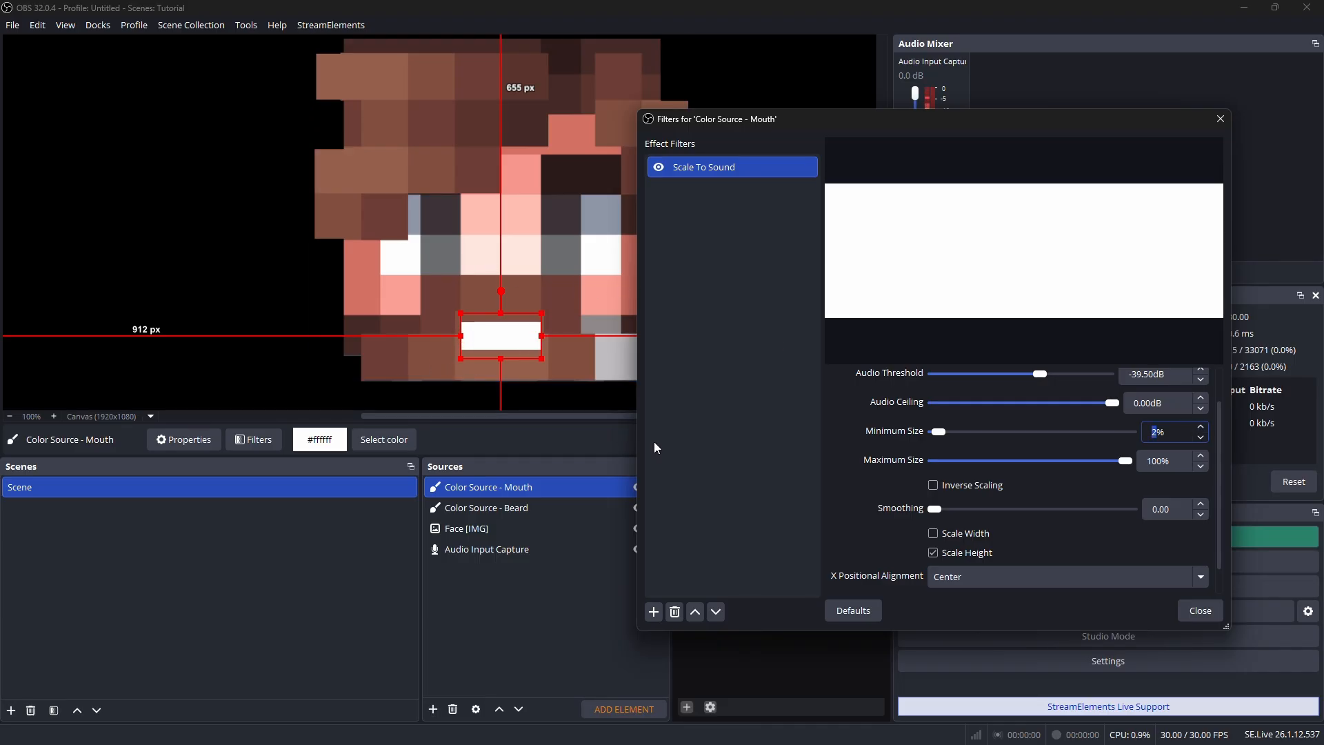
scroll(1048, 442, up, 1)
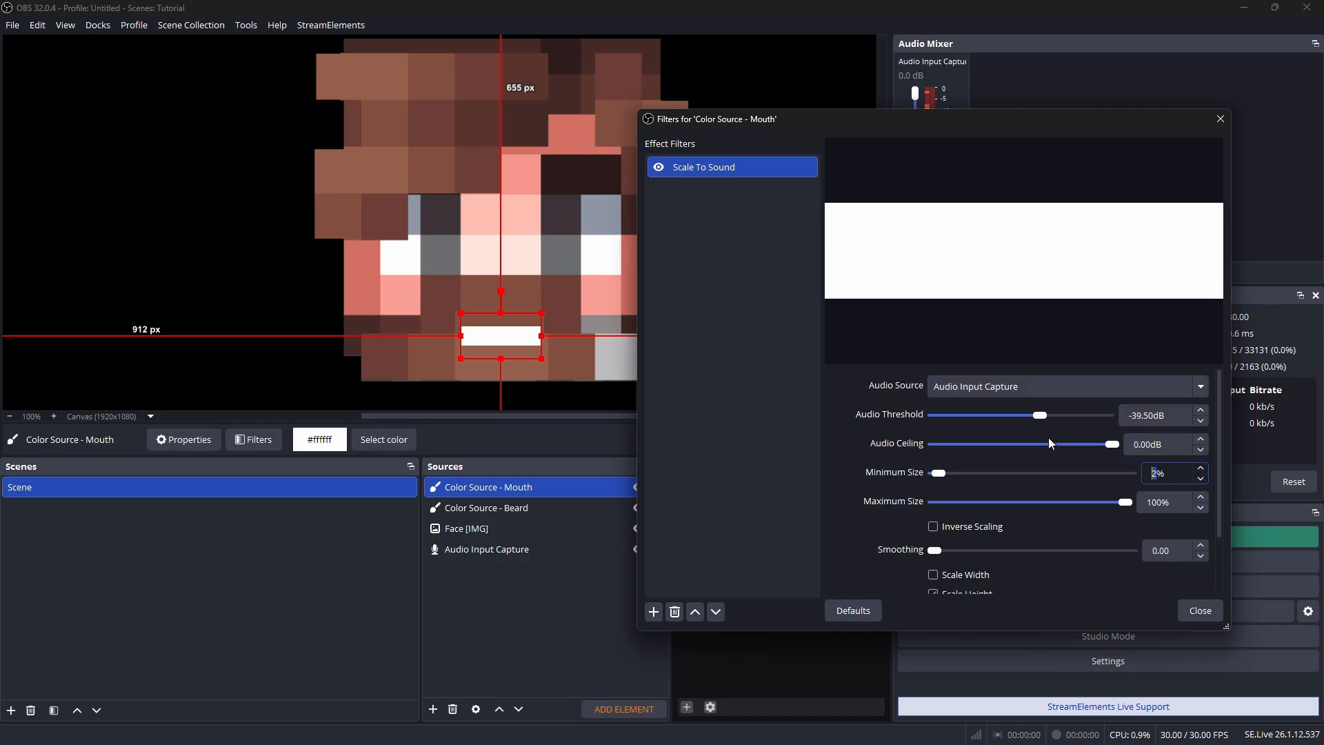
drag(1036, 413, 889, 414)
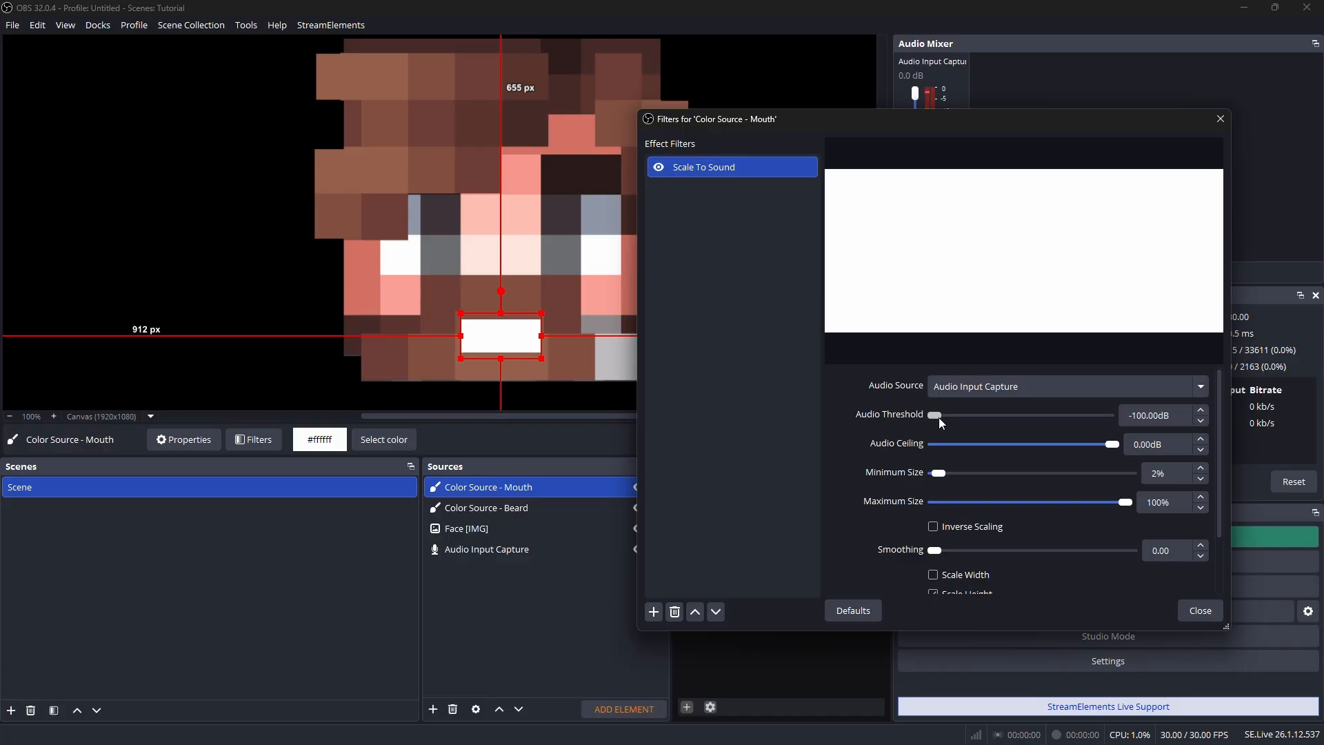
drag(948, 413, 994, 391)
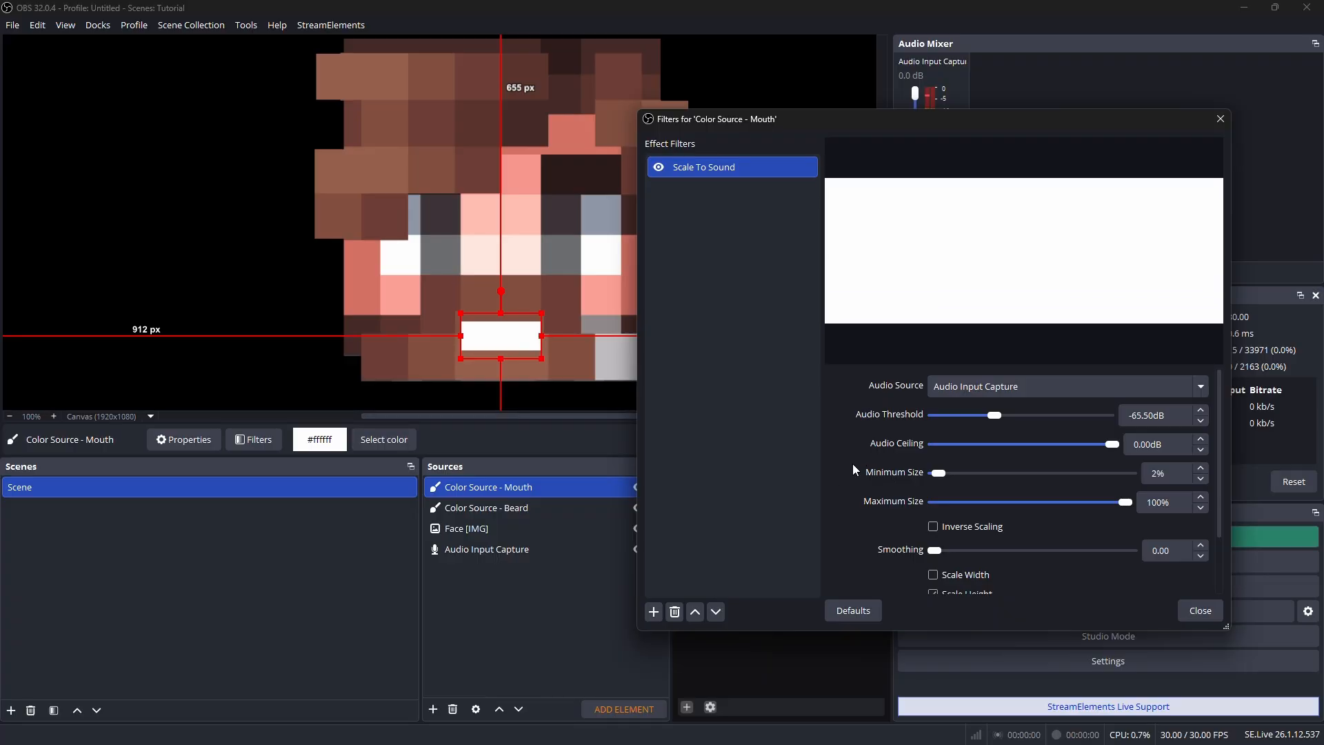
scroll(855, 466, down, 2)
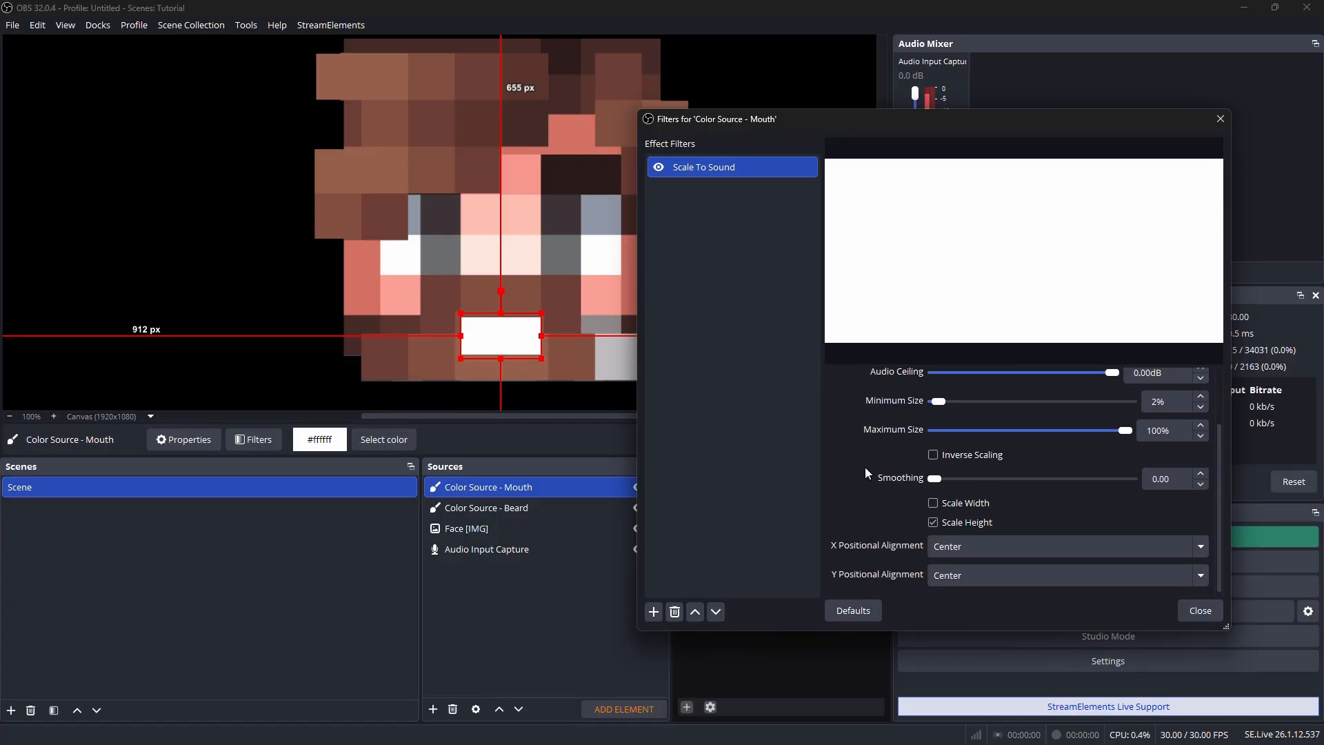
key(Escape)
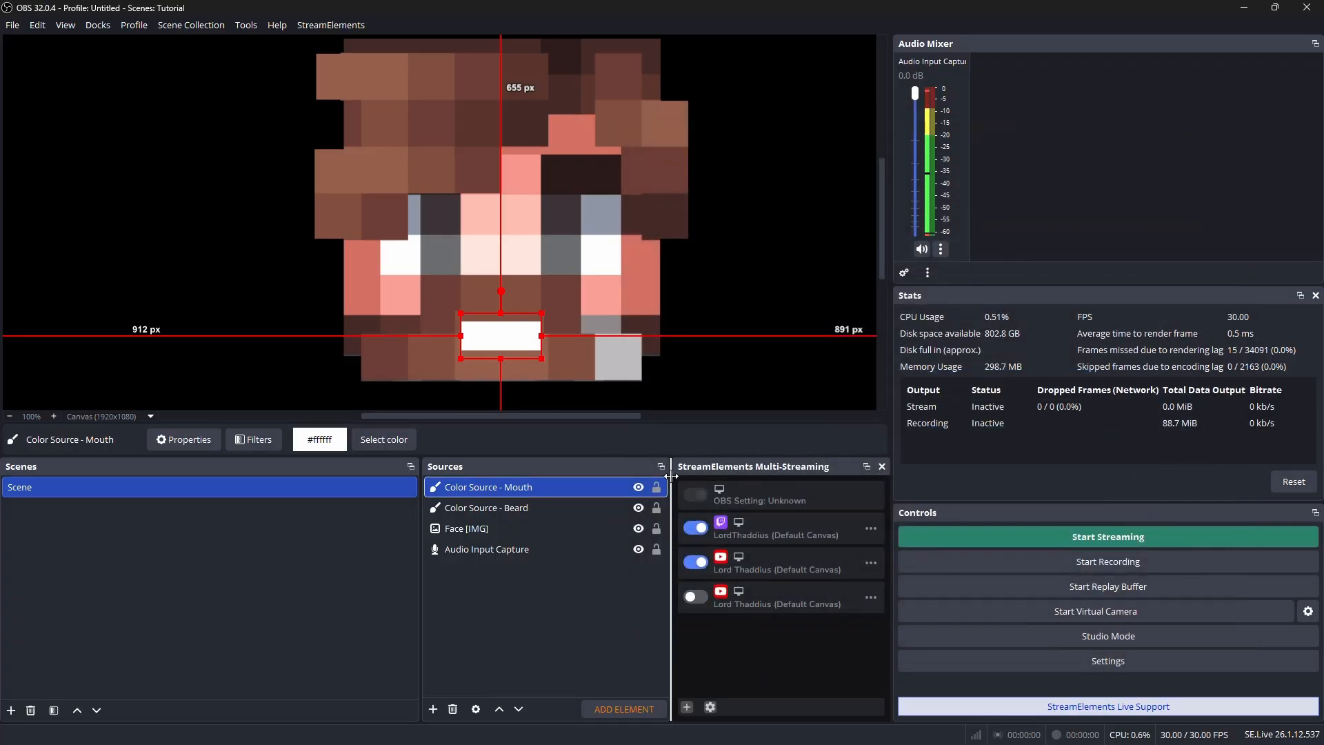
click(490, 589)
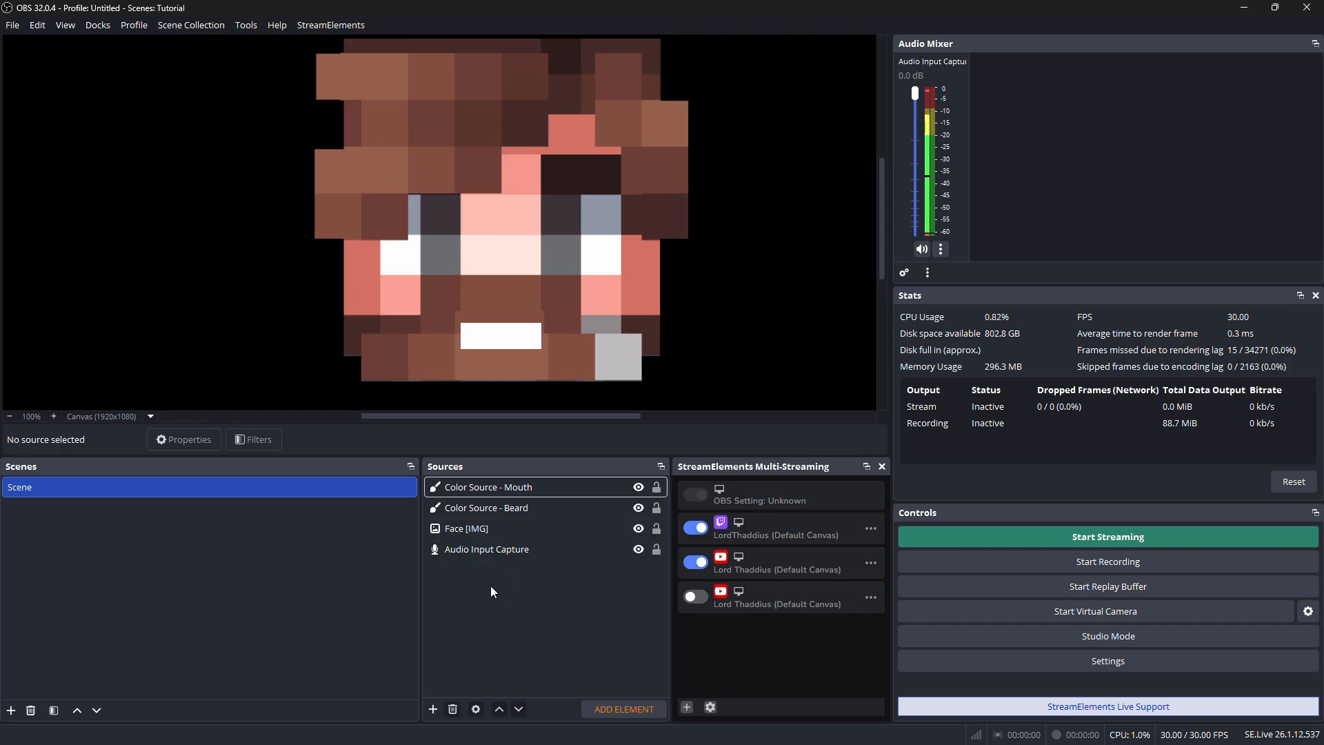
Group the mouth, beard, face and audio input sources, keeping the default name Group
drag(480, 637, 482, 487)
right_click(475, 507)
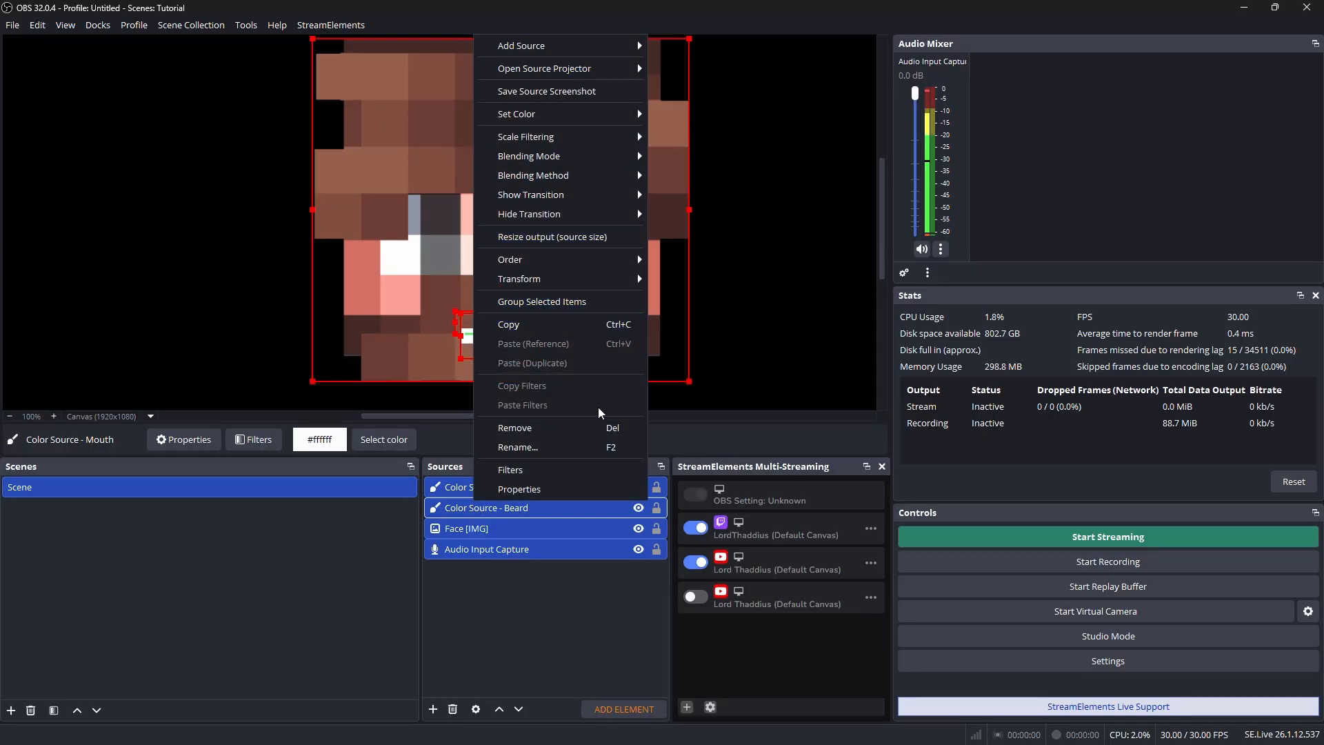
click(582, 306)
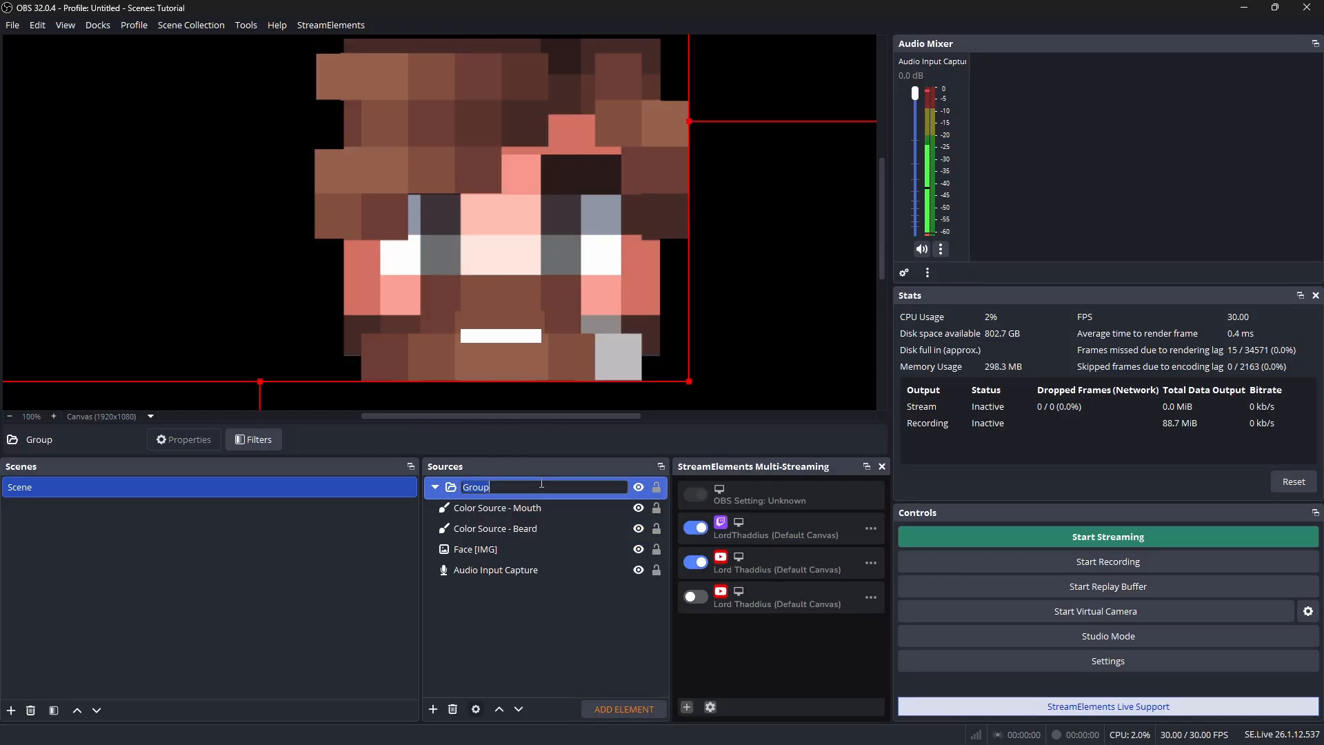
click(549, 671)
Add a Scale To Sound effect filter to the group
right_click(485, 486)
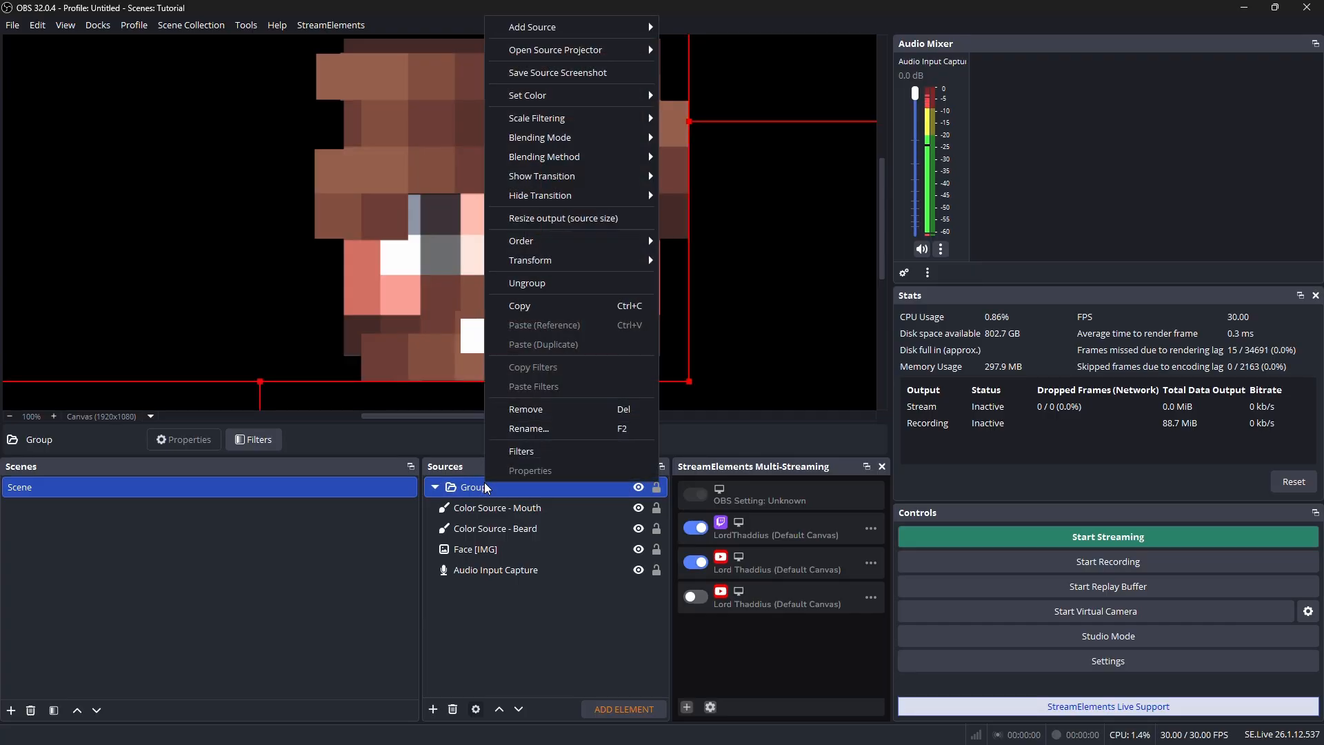
click(553, 452)
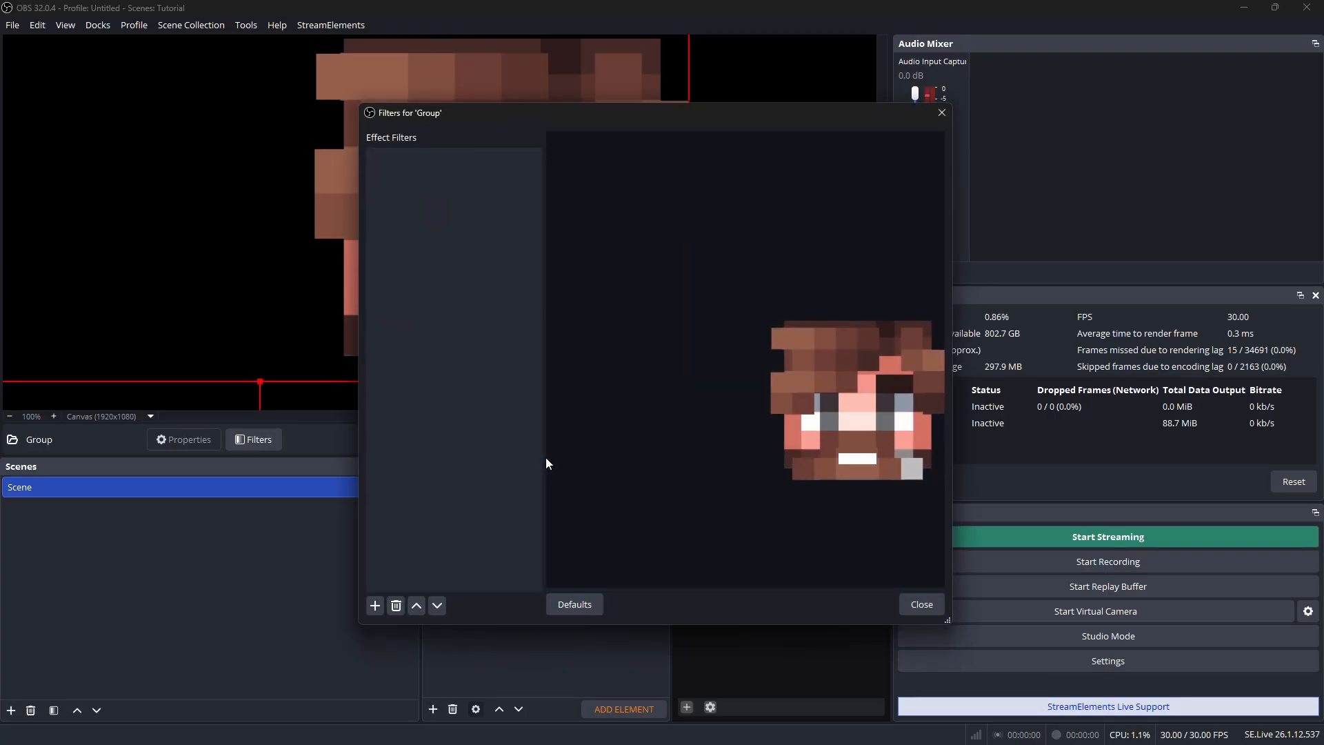
click(374, 606)
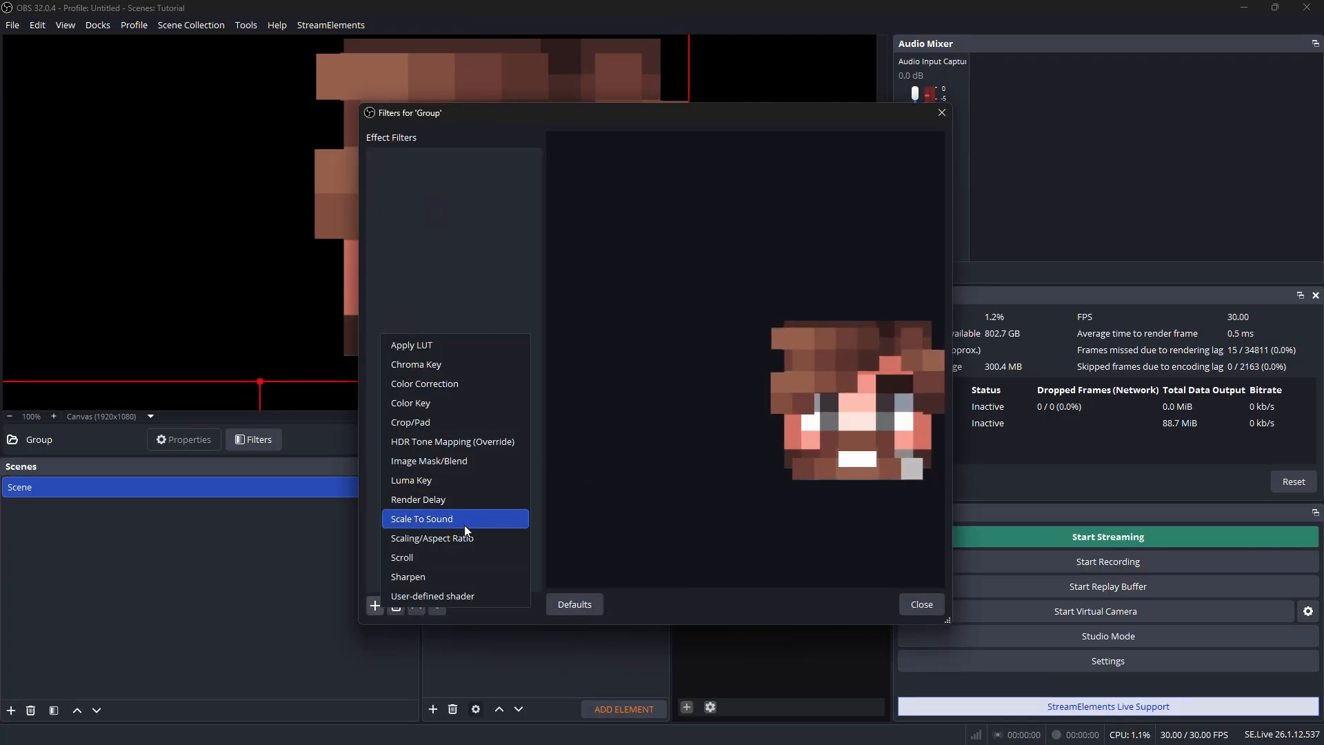
click(428, 518)
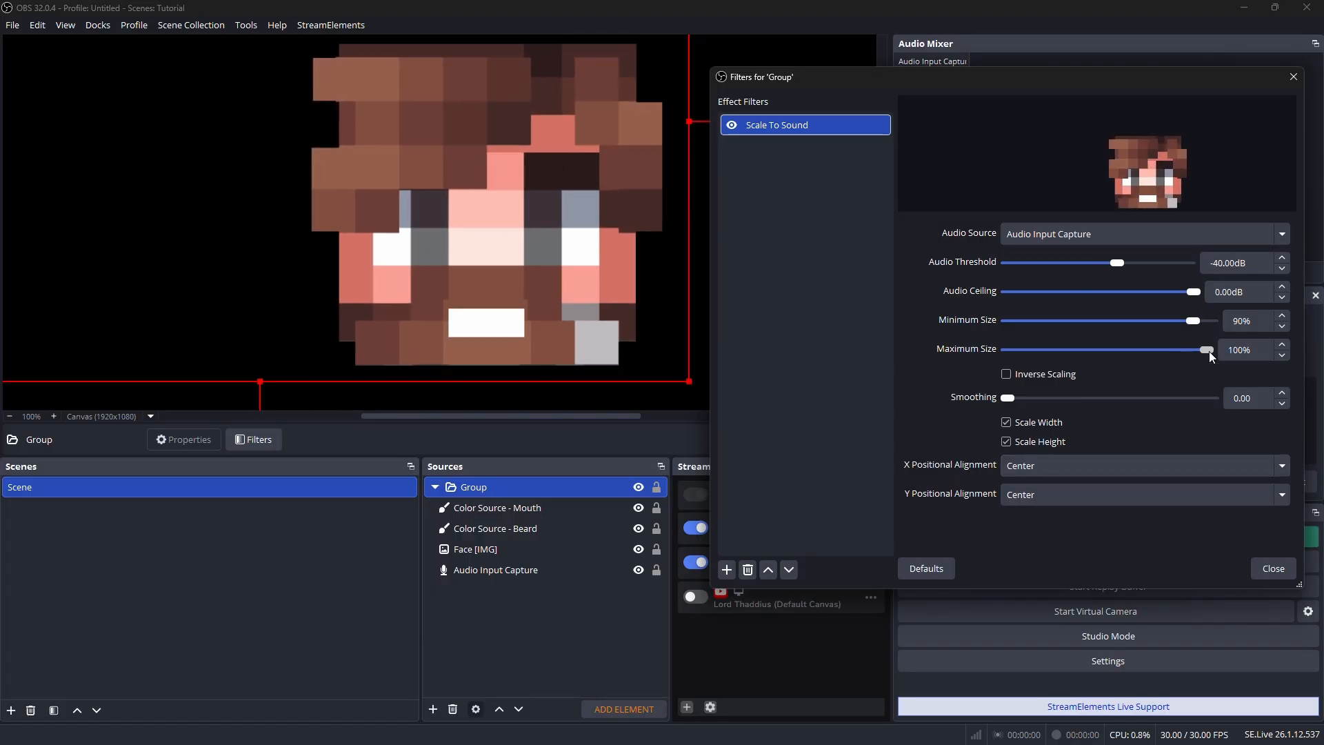
Set the group filter's minimum size to 84% and its audio threshold to -37 dB, and close the filters
drag(1209, 350, 1180, 324)
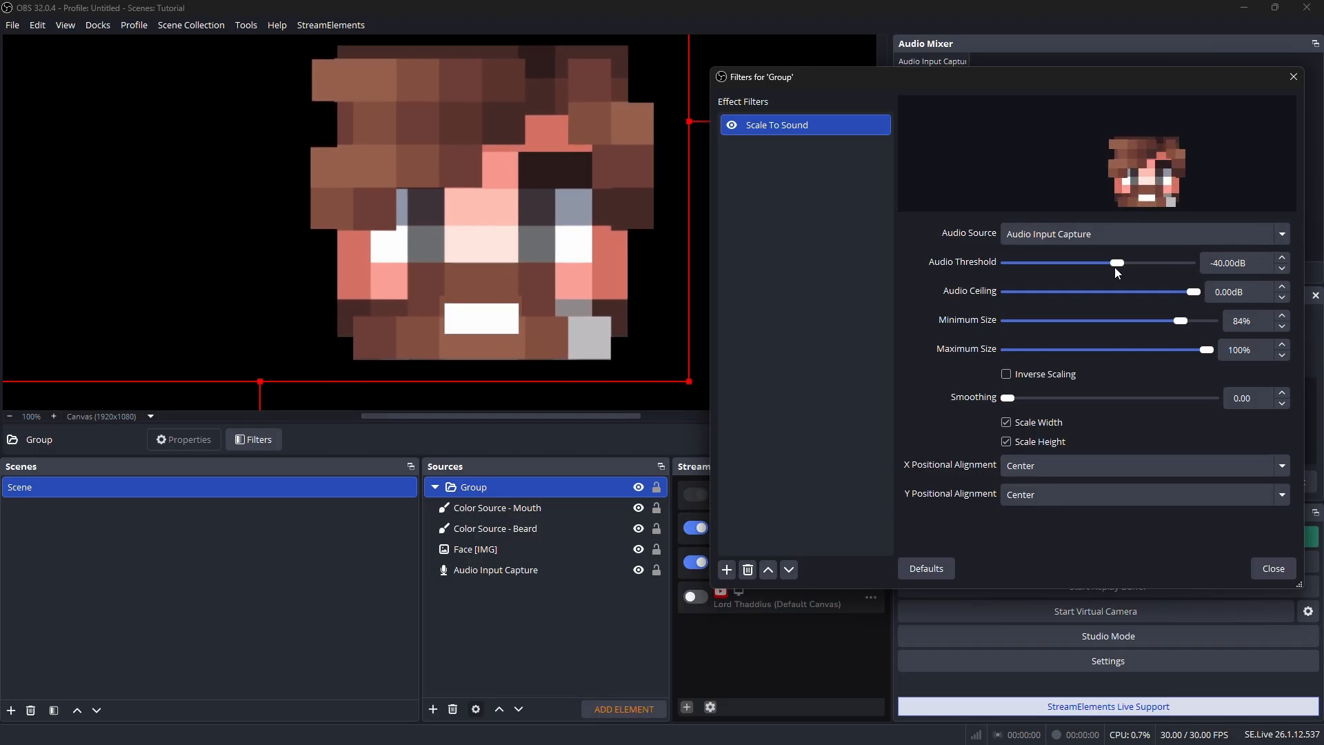
mouse_move(1118, 266)
mouse_down()
mouse_move(1064, 269)
mouse_move(1121, 263)
mouse_up()
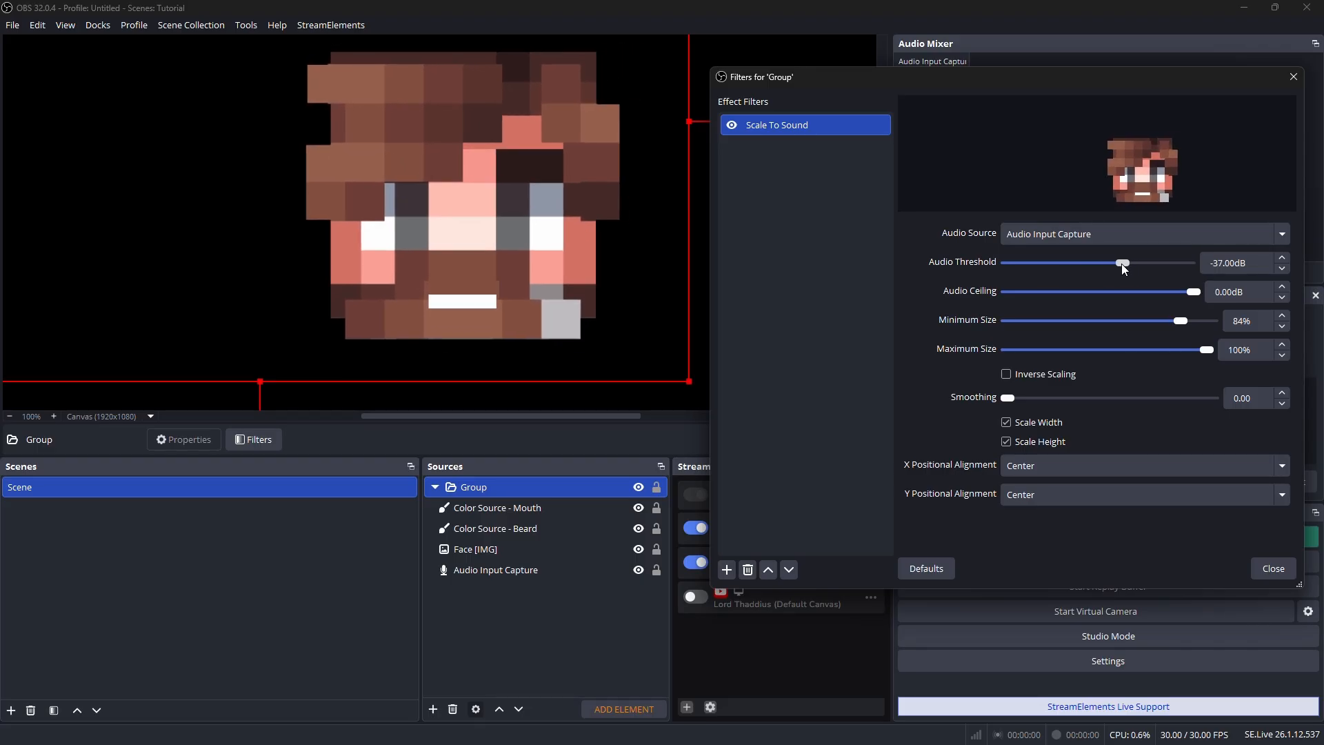
key(Escape)
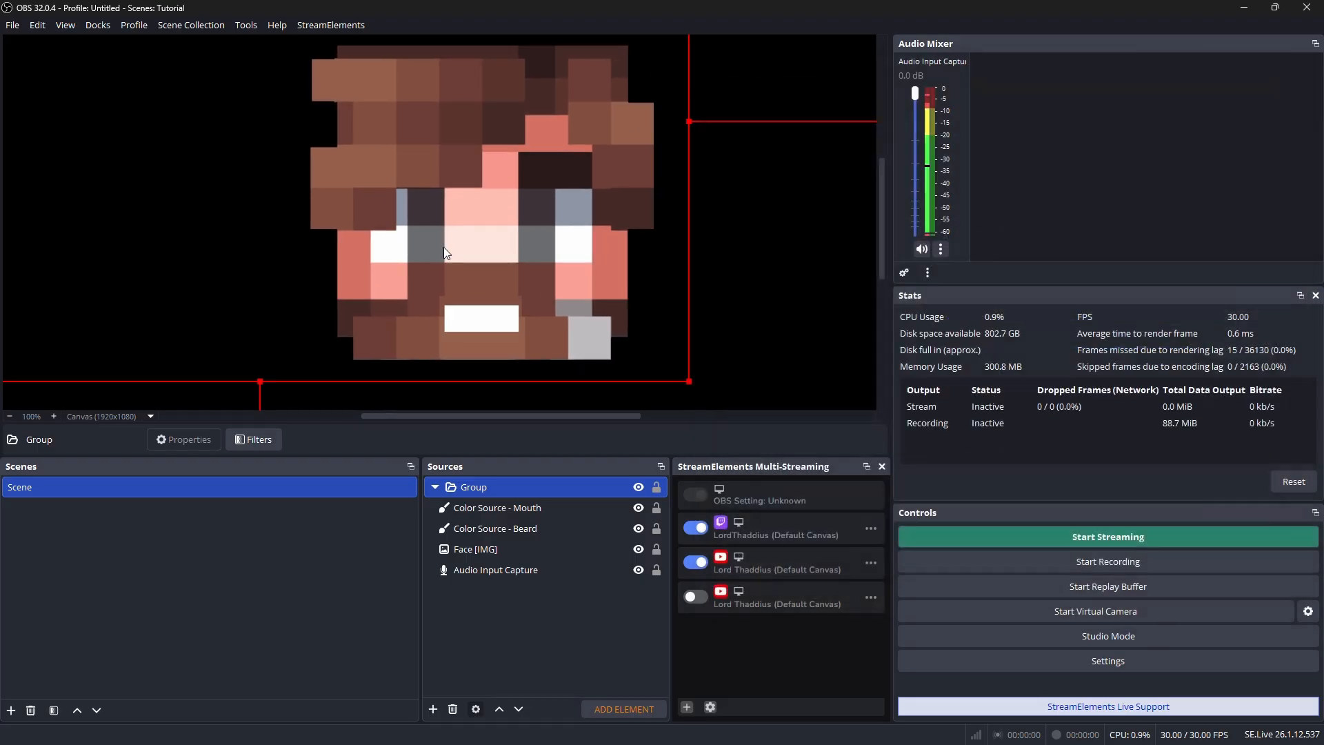
Collapse the group, shrink it toward its lower-right corner on the canvas, and tilt it slightly counterclockwise
click(435, 486)
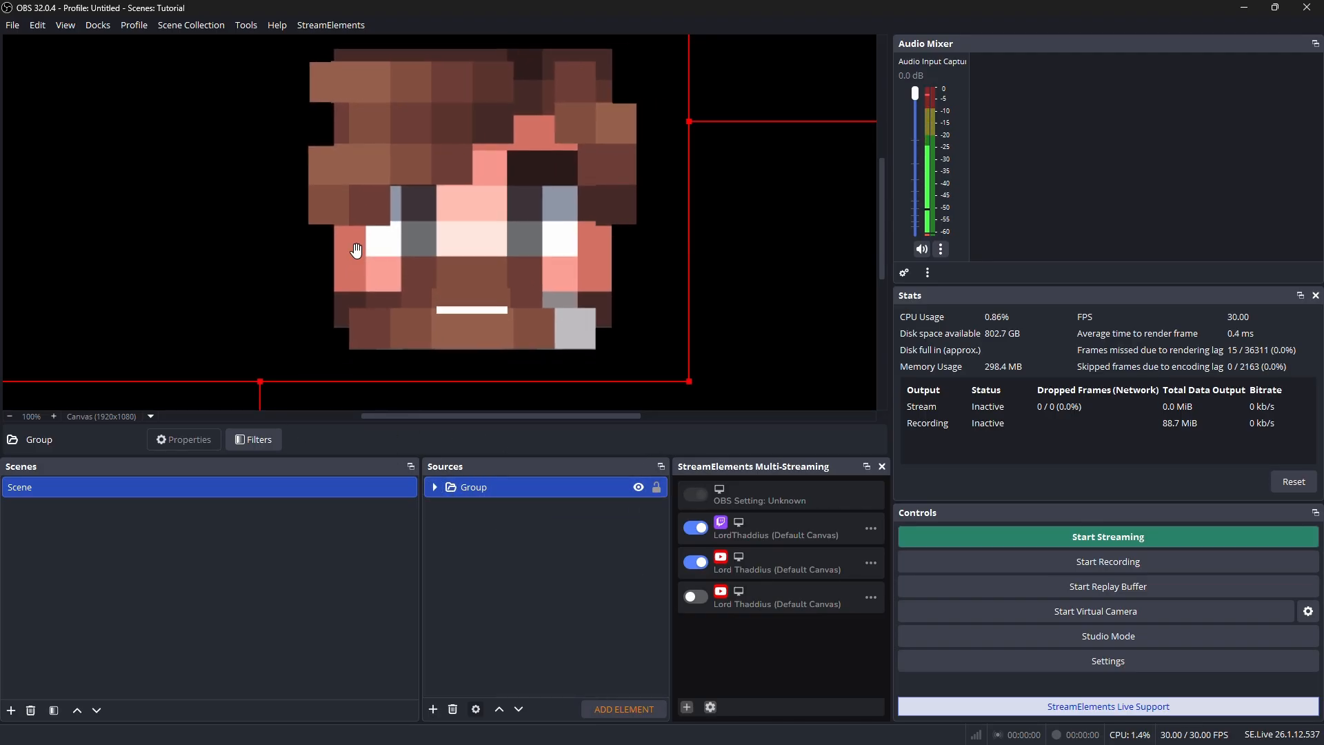
scroll(356, 250, down, 5)
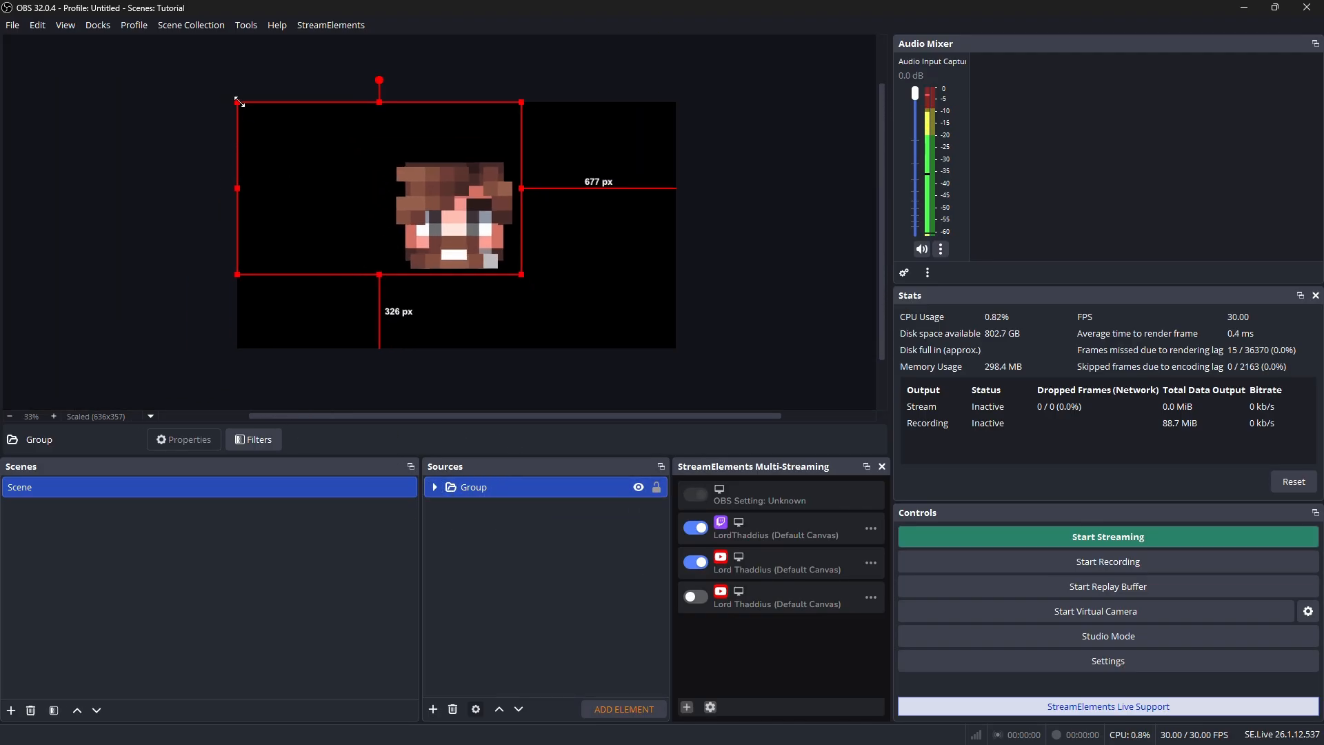
drag(249, 108, 413, 225)
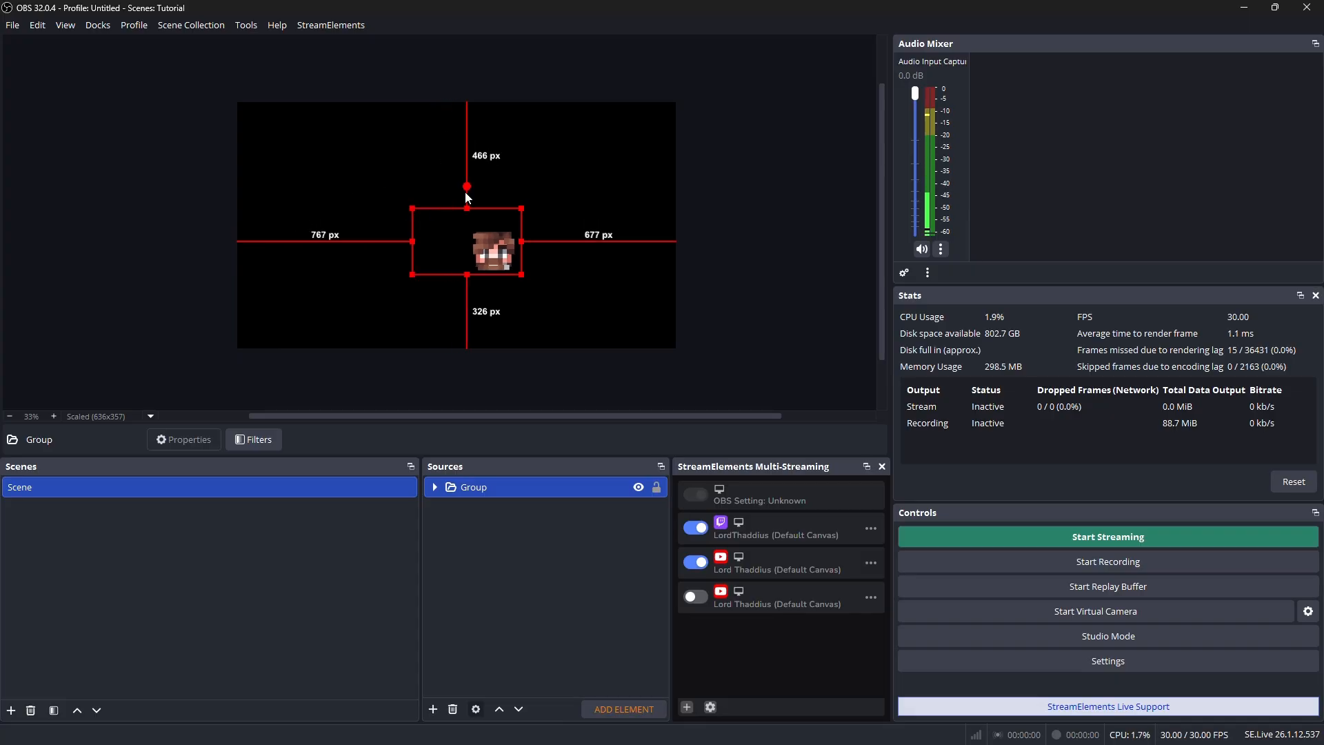
drag(463, 188, 447, 191)
Move the tilted group into the lower-right corner of the canvas, nudge it slightly inward, and deselect it
drag(511, 235, 632, 308)
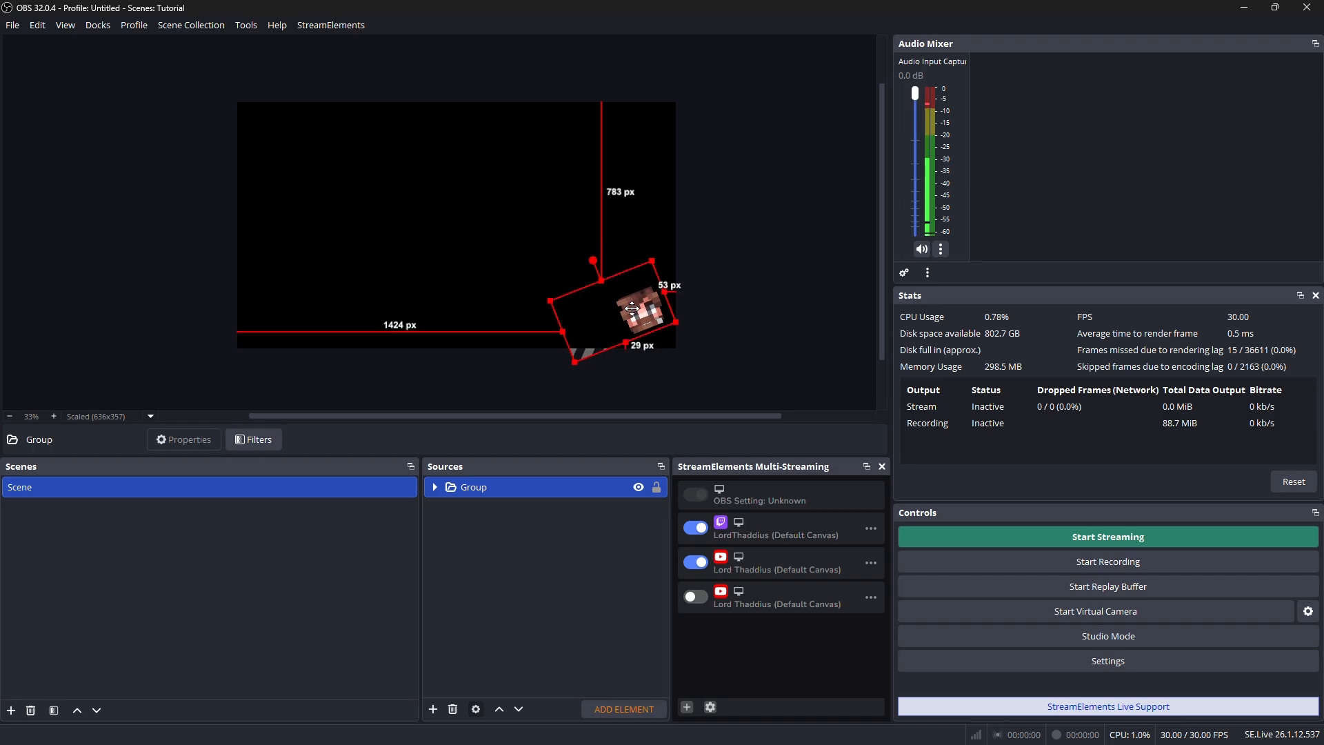
click(778, 355)
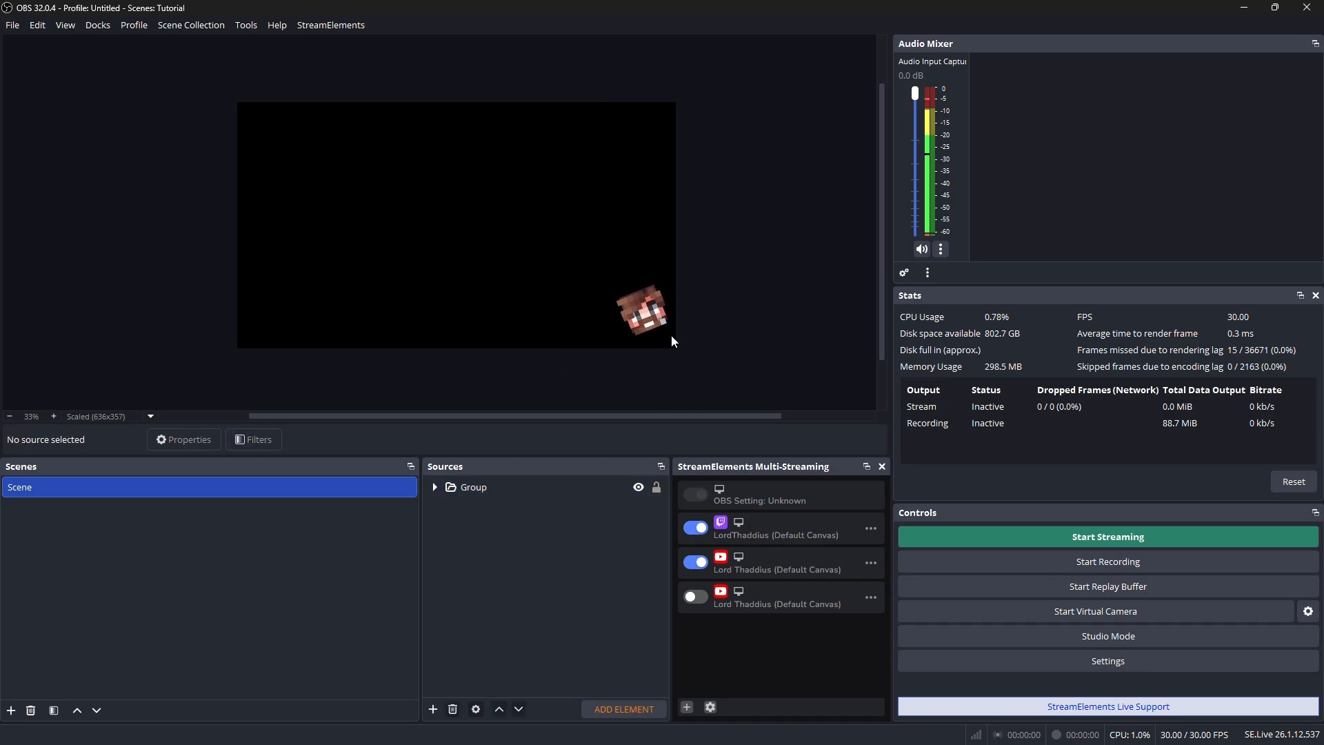
click(635, 319)
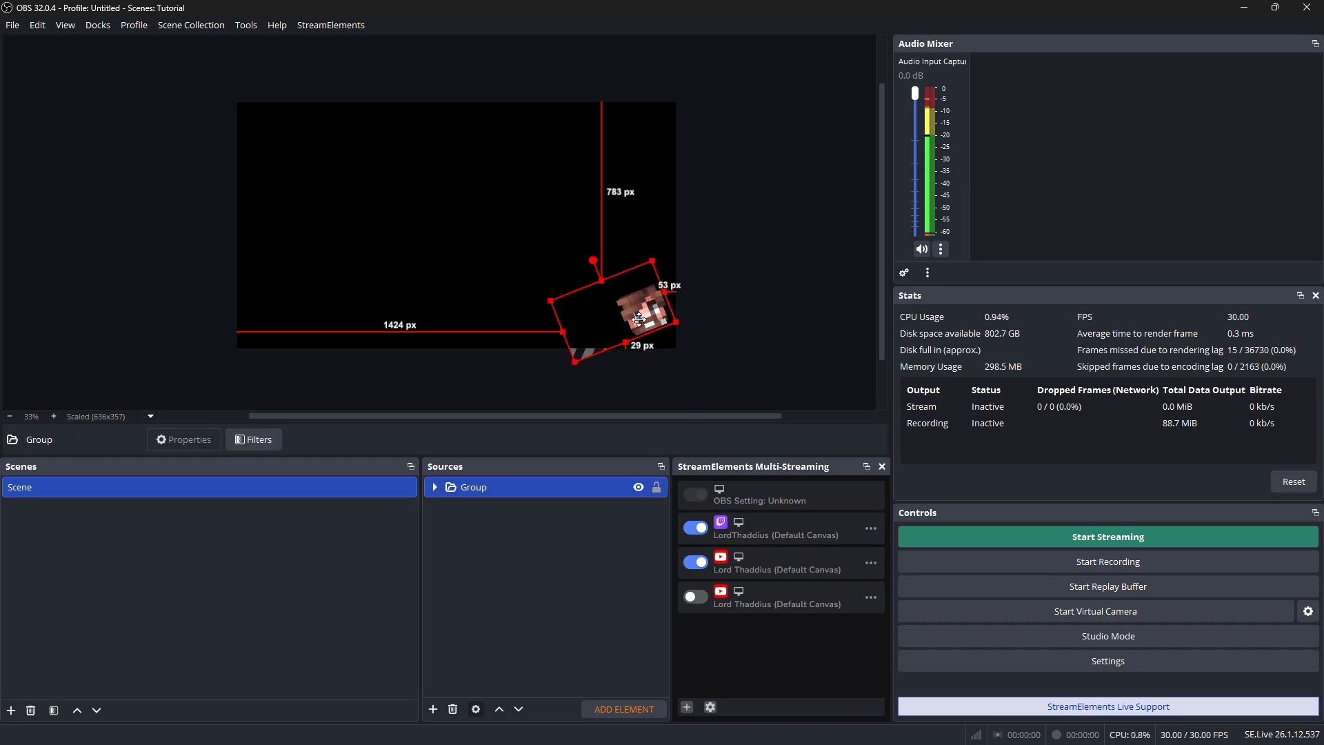
drag(635, 319, 632, 322)
click(496, 560)
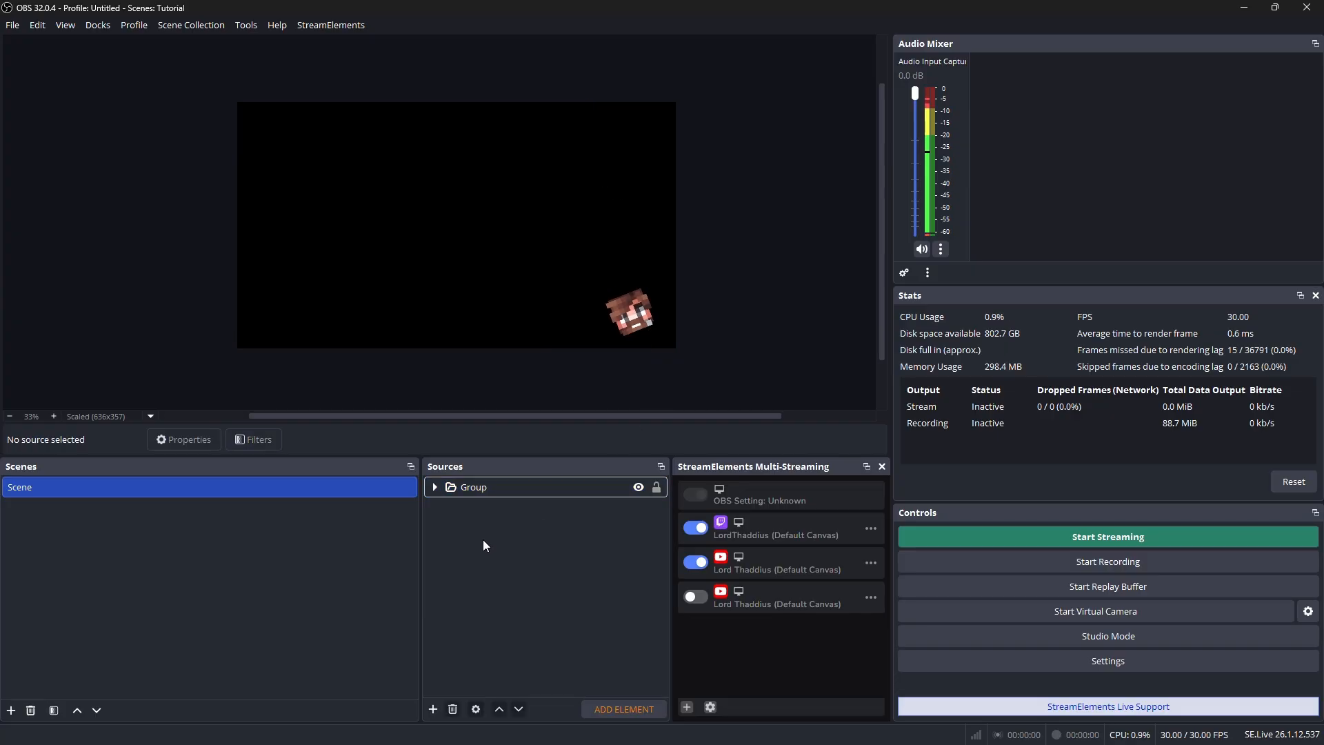
Expand the group and review the Audio Input Capture, Face [IMG] and beard color sources one by one
click(435, 487)
click(487, 575)
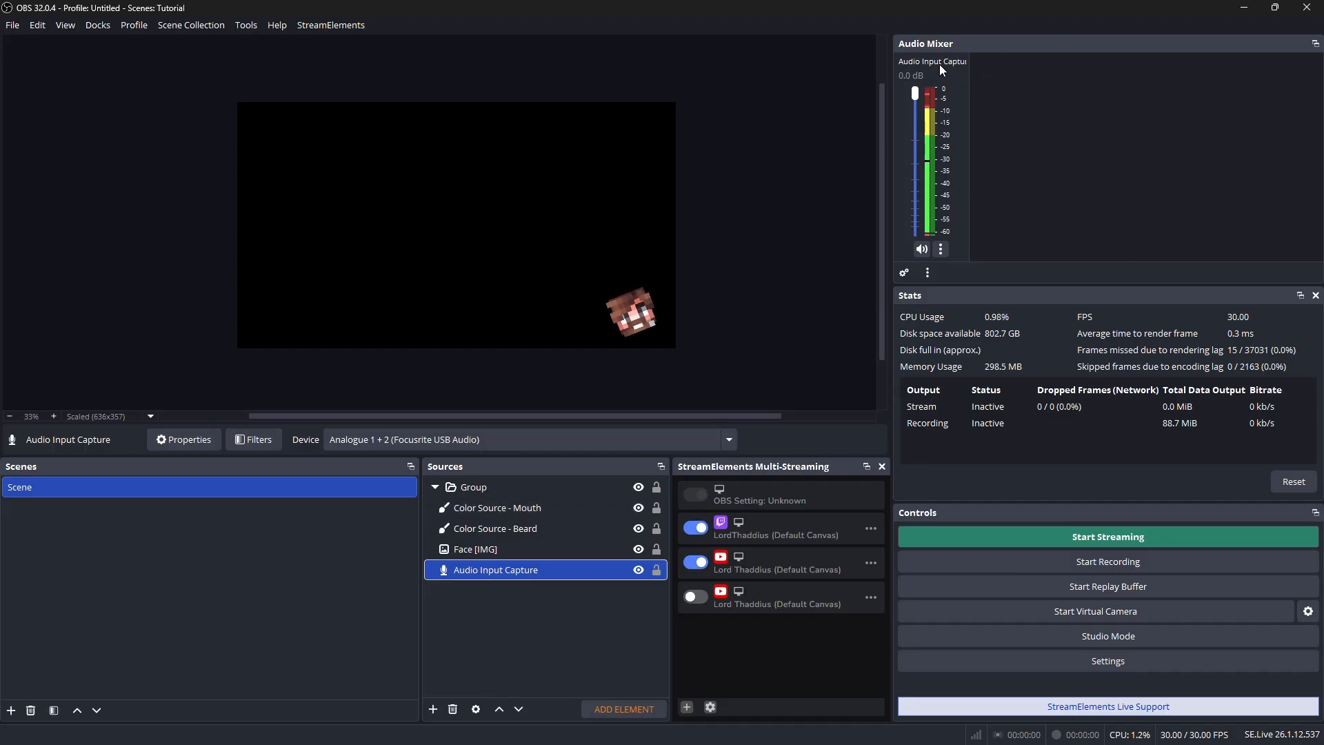
click(488, 549)
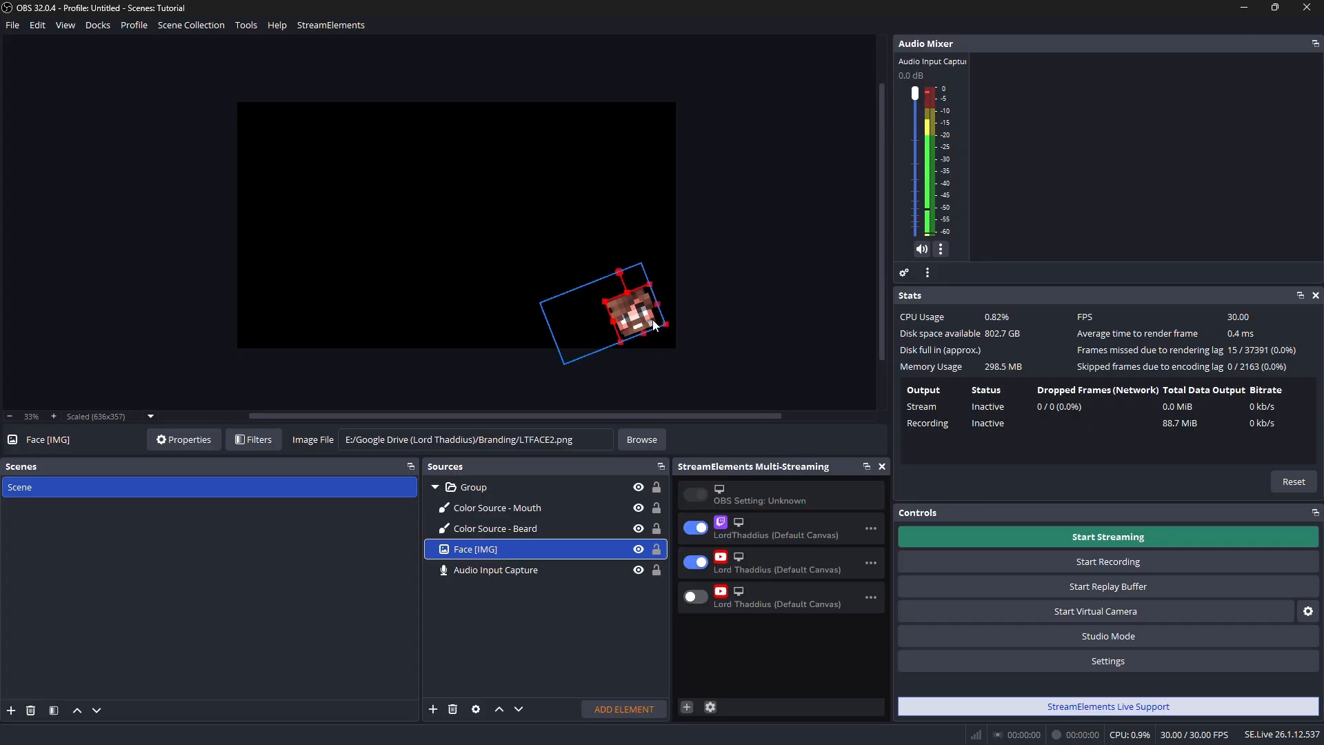
click(508, 528)
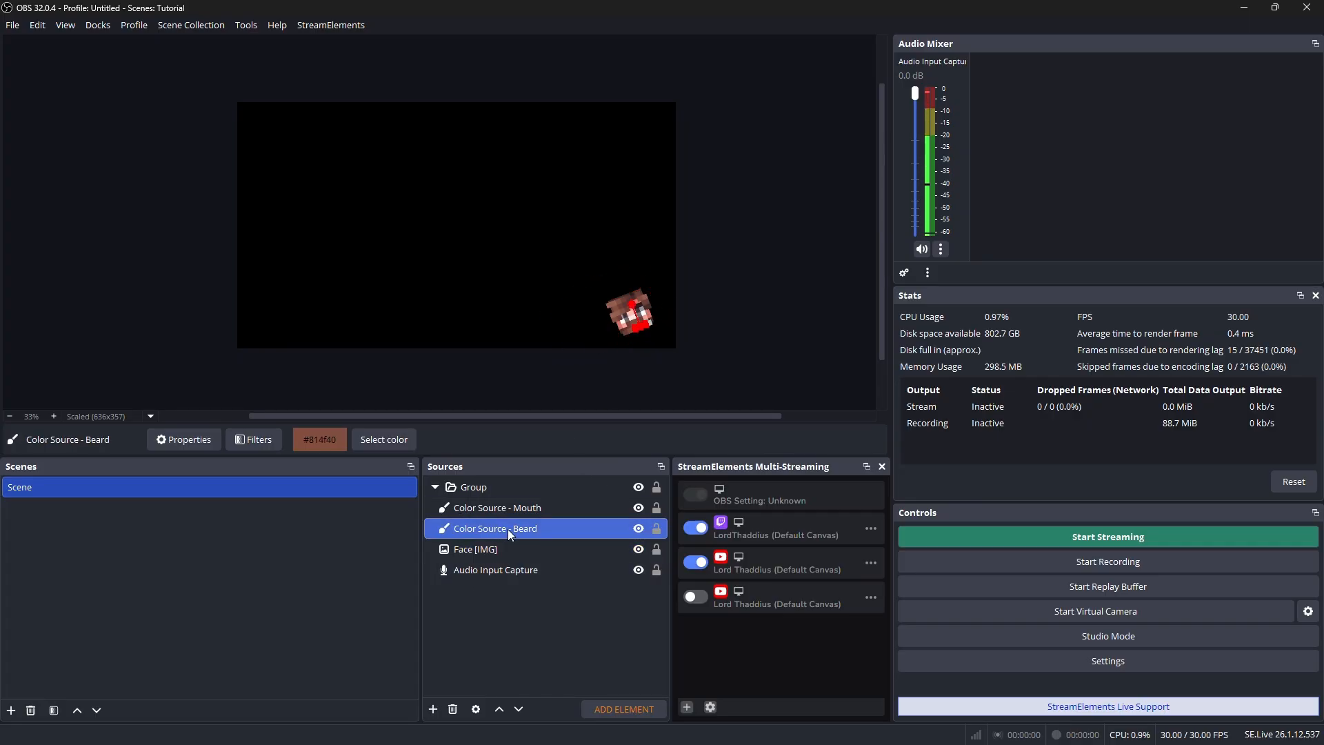
Deselect the beard source, and toggle the visibility of the beard and mouth color sources to check their effect on the face
click(727, 279)
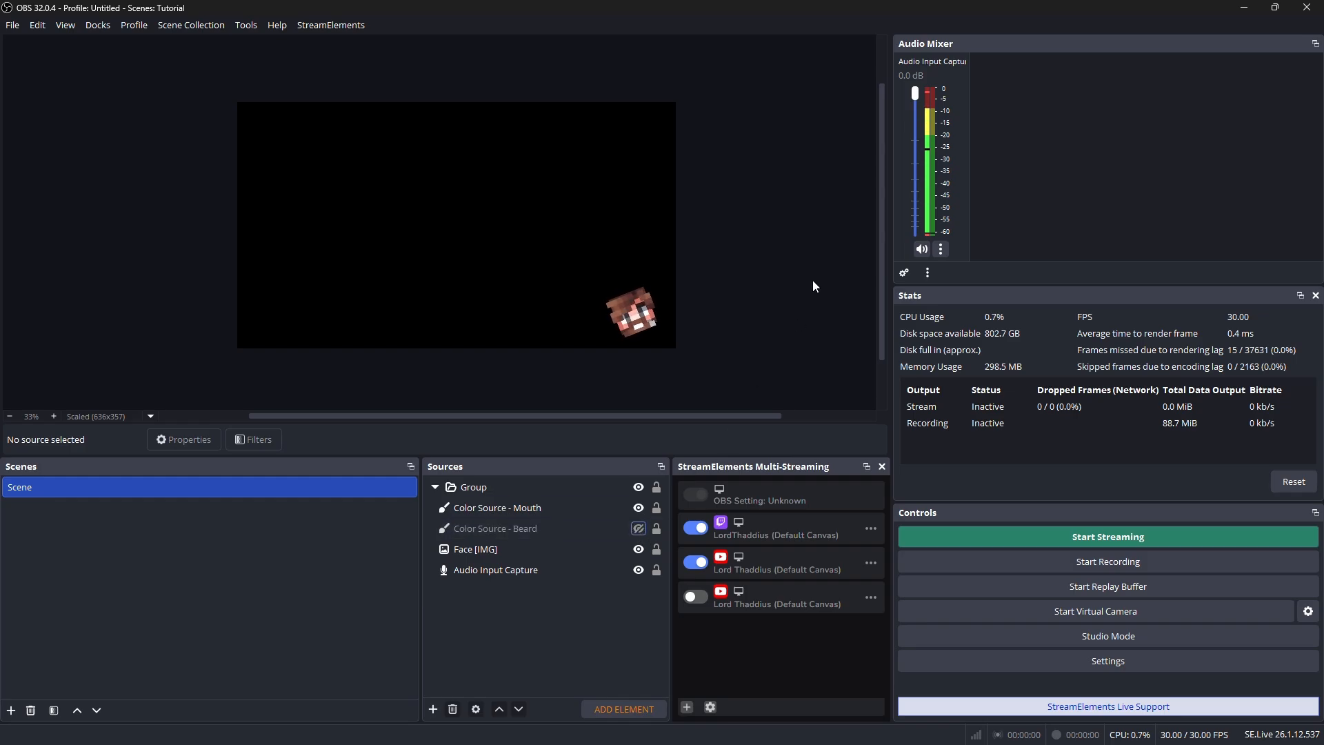
click(638, 528)
click(638, 508)
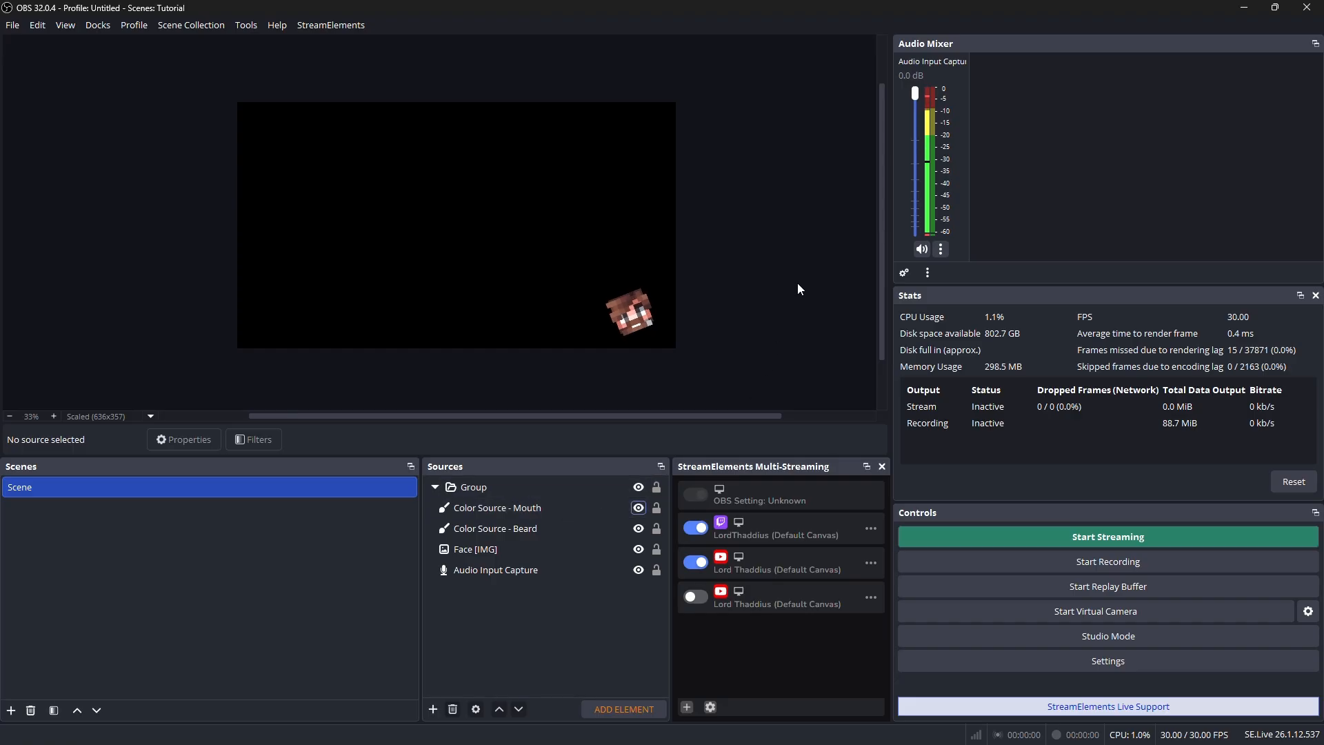
Try Scale Width in the mouth color source's Scale To Sound filter while viewing the avatar, and turn the option back off
right_click(500, 511)
click(573, 480)
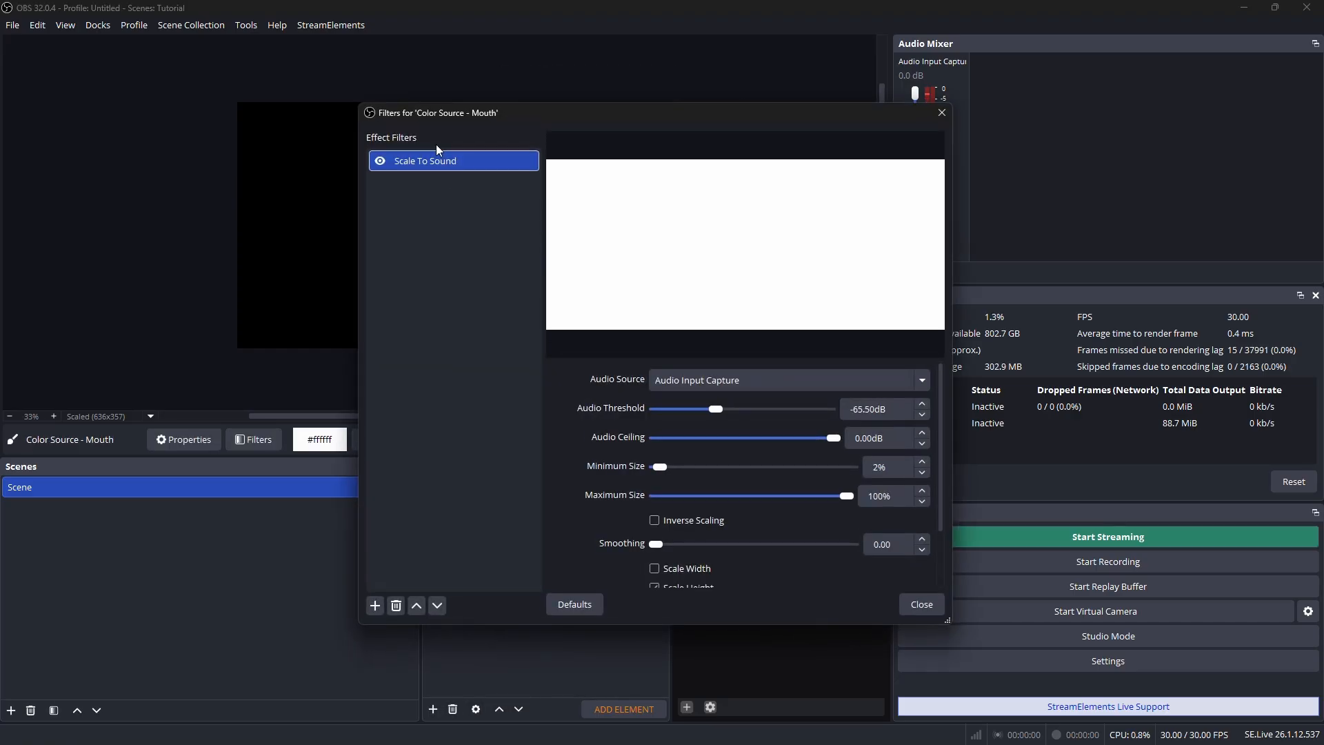
scroll(668, 544, down, 1)
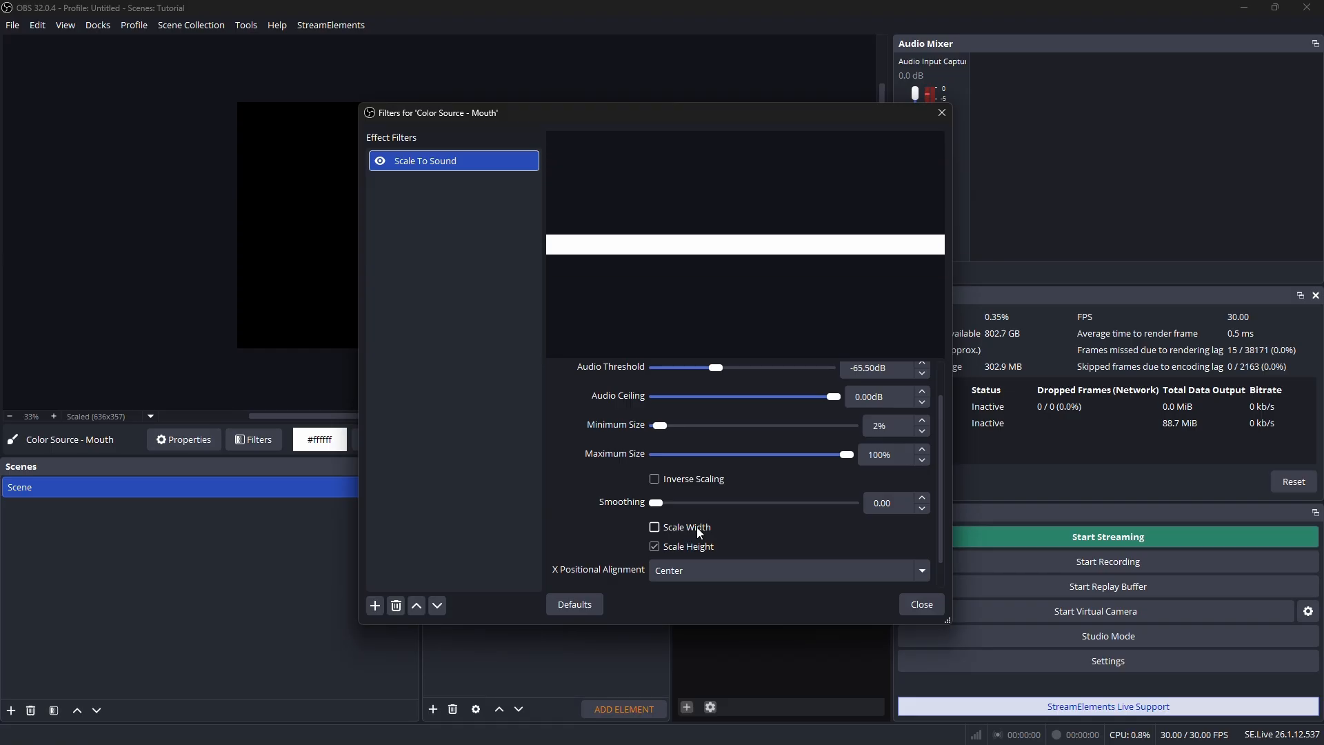
click(697, 527)
drag(608, 111, 1056, 68)
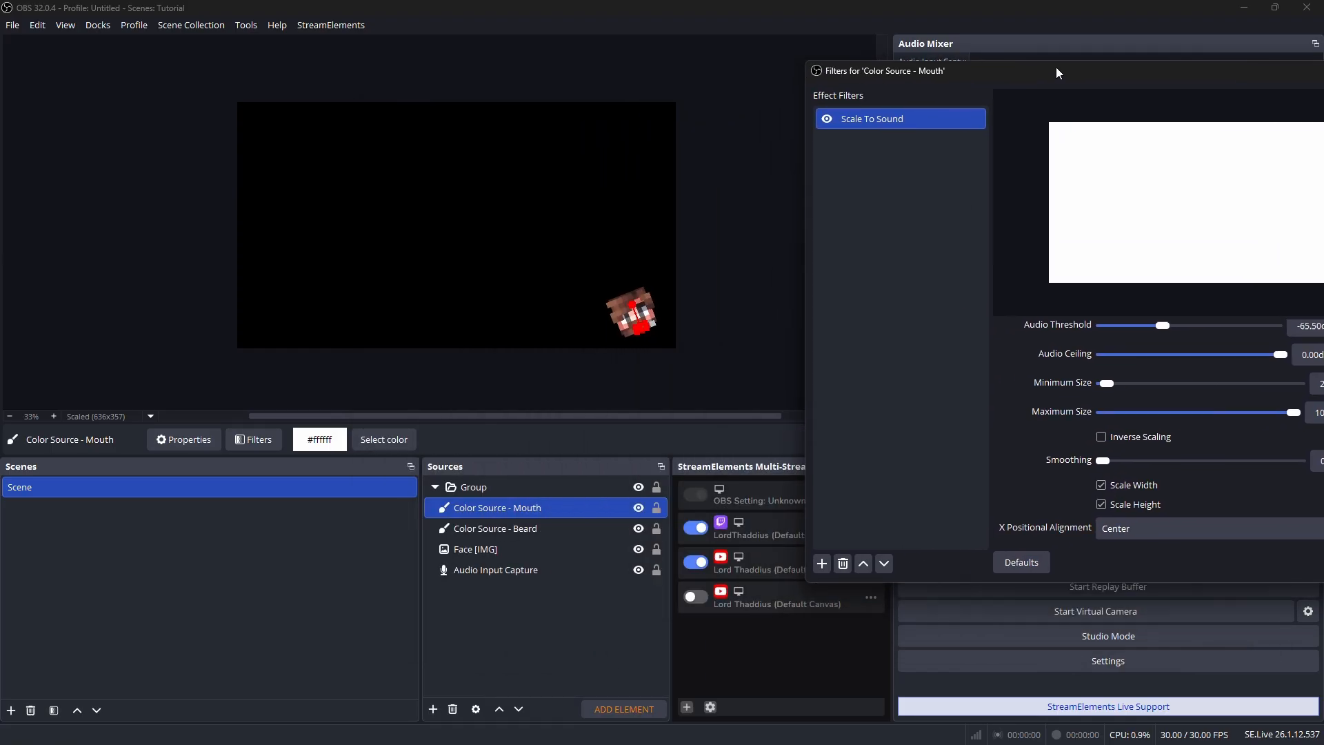
click(751, 184)
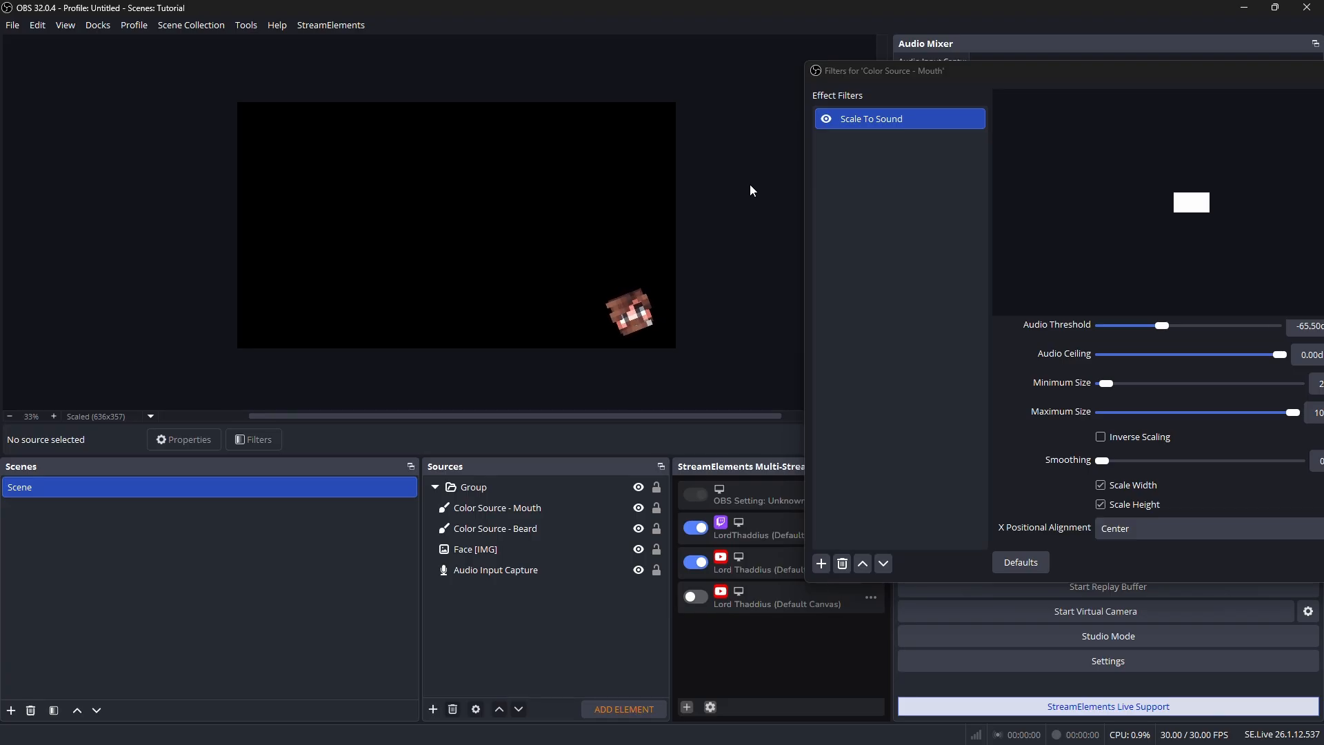
click(1134, 484)
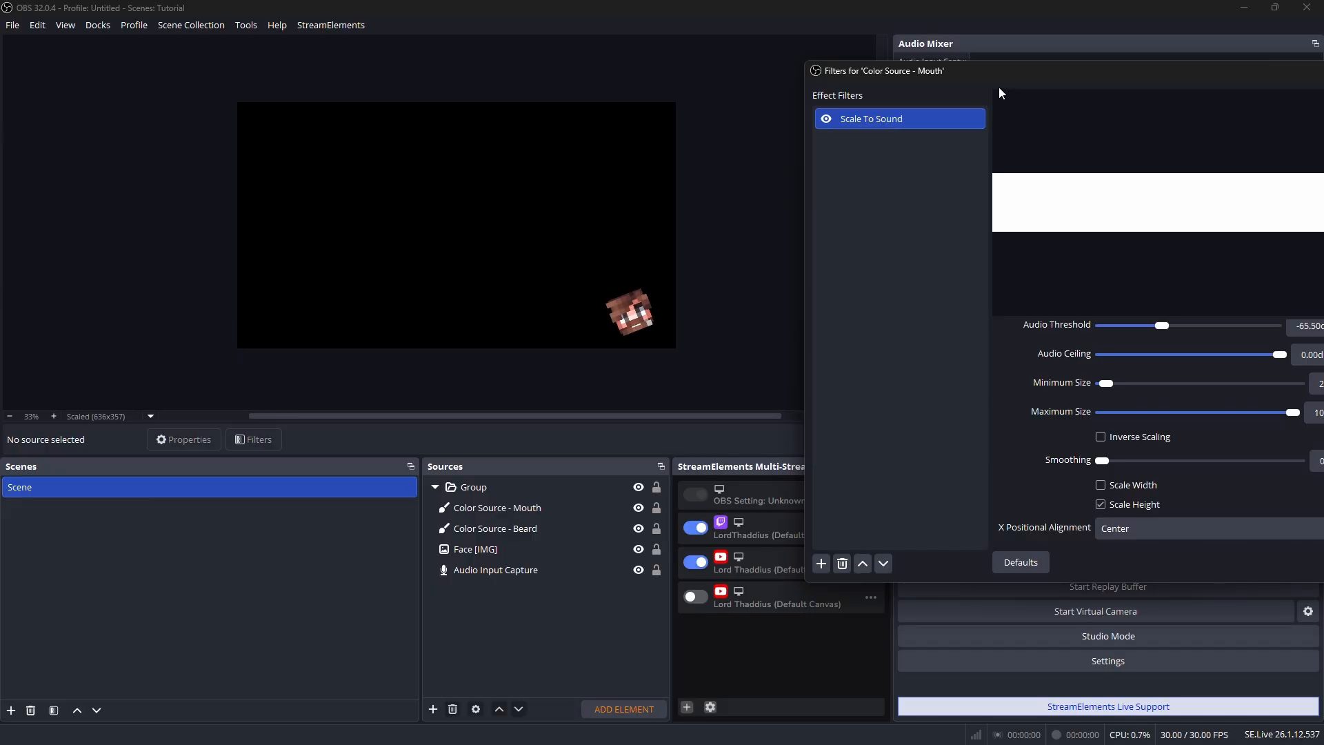
drag(1001, 73, 821, 53)
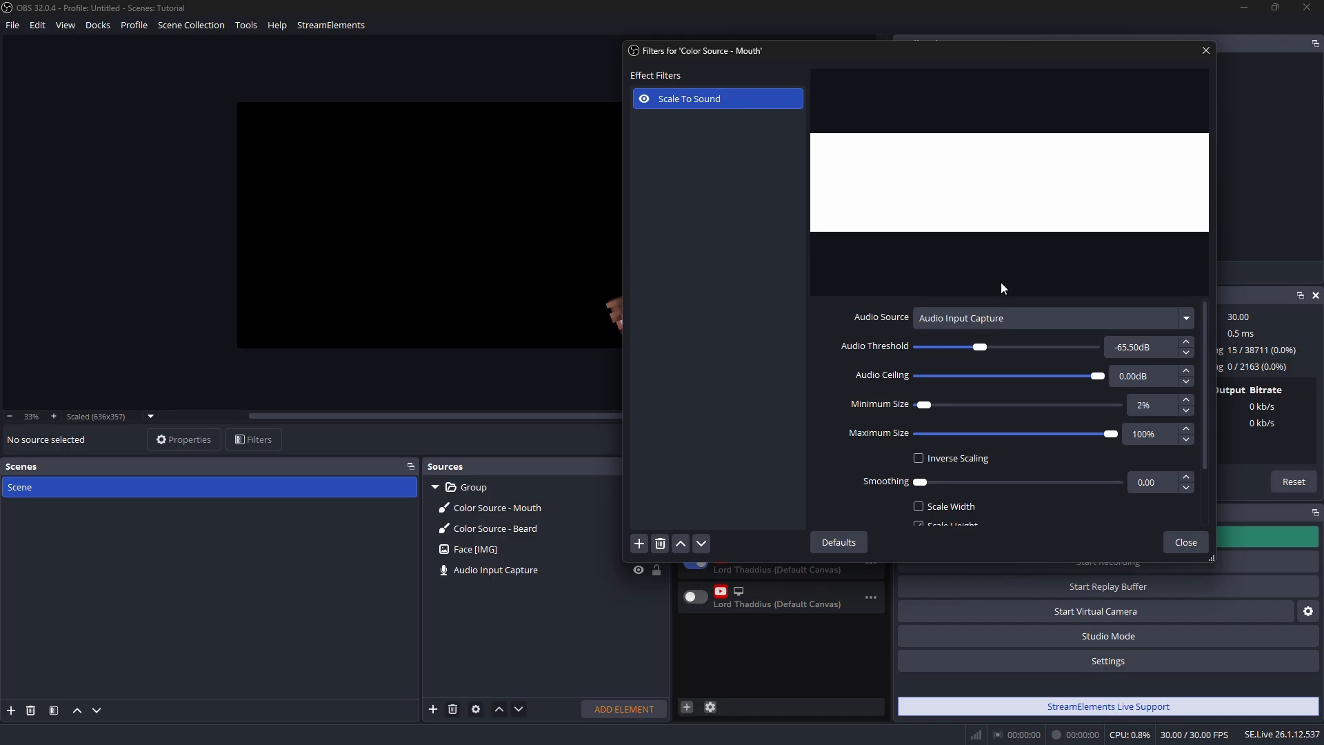
Review the group's Scale To Sound filter settings, including its size limits, width and height scaling, and alignment, and close the filters
click(483, 487)
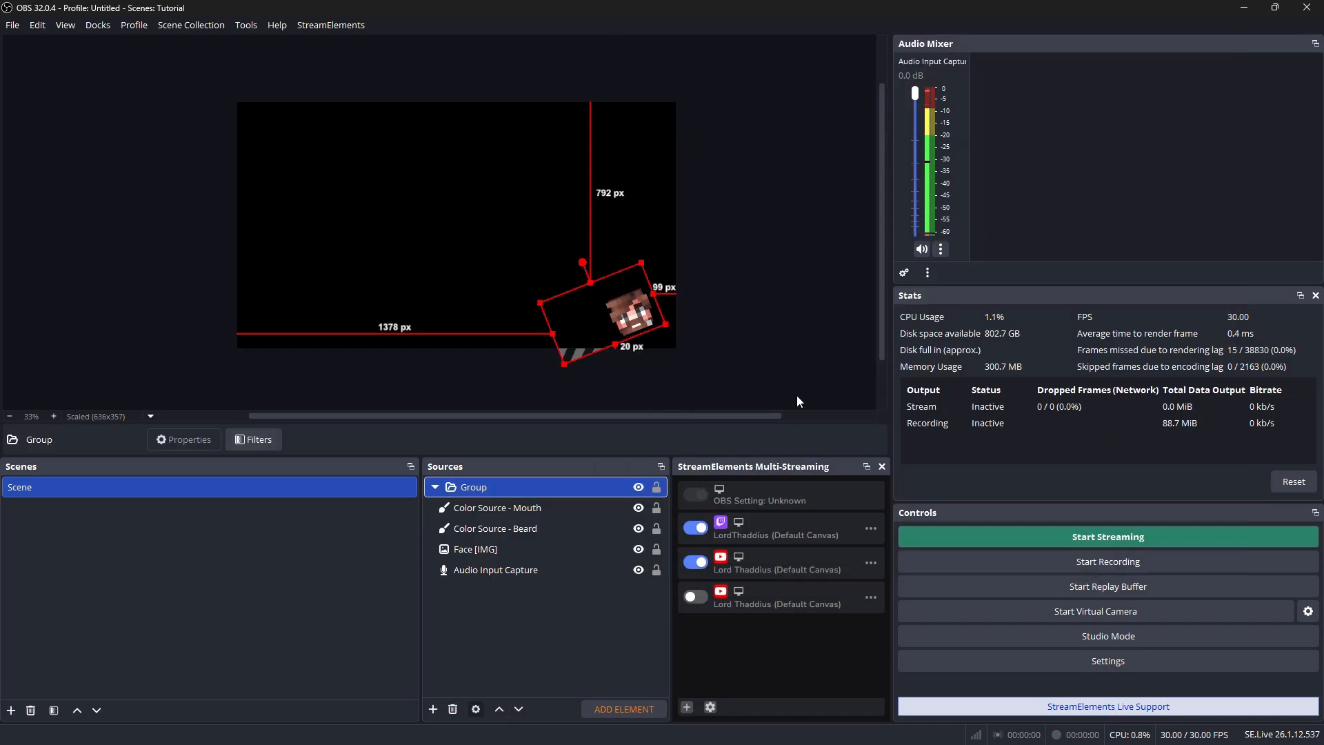
right_click(515, 491)
click(551, 438)
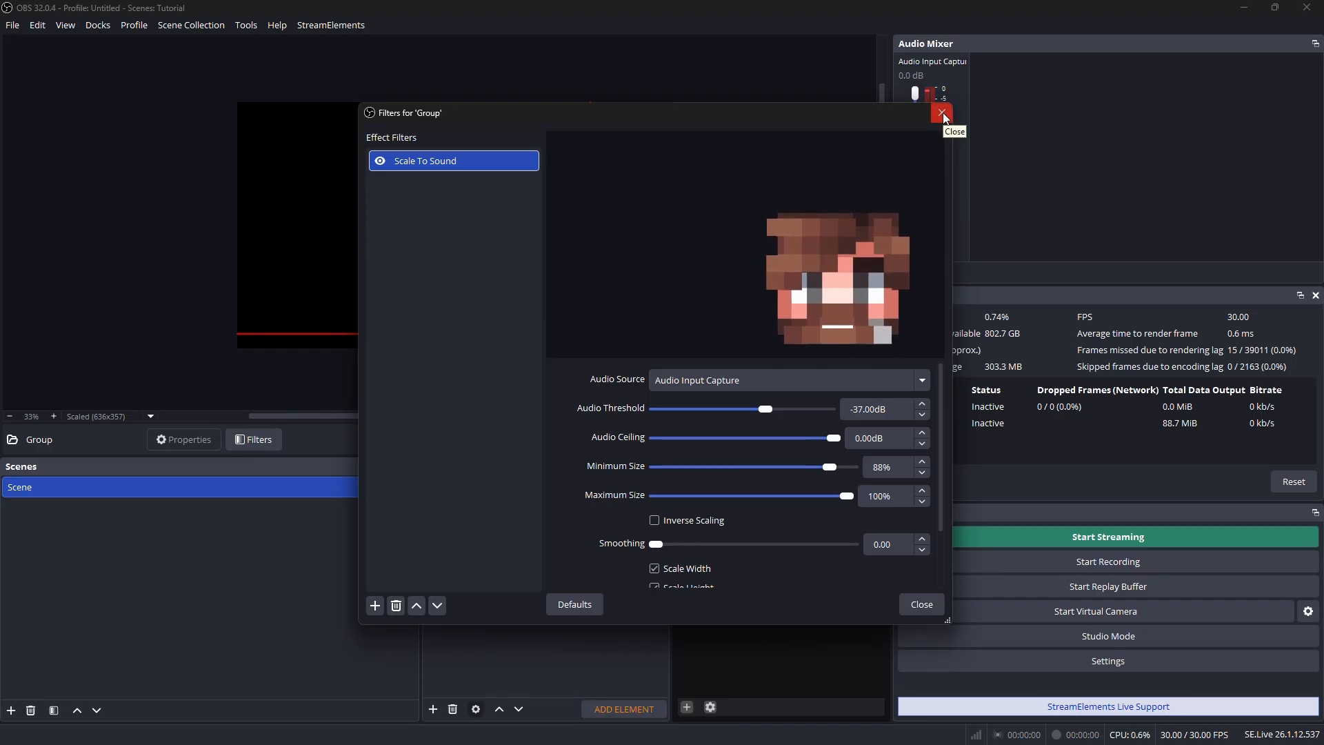
scroll(594, 406, down, 1)
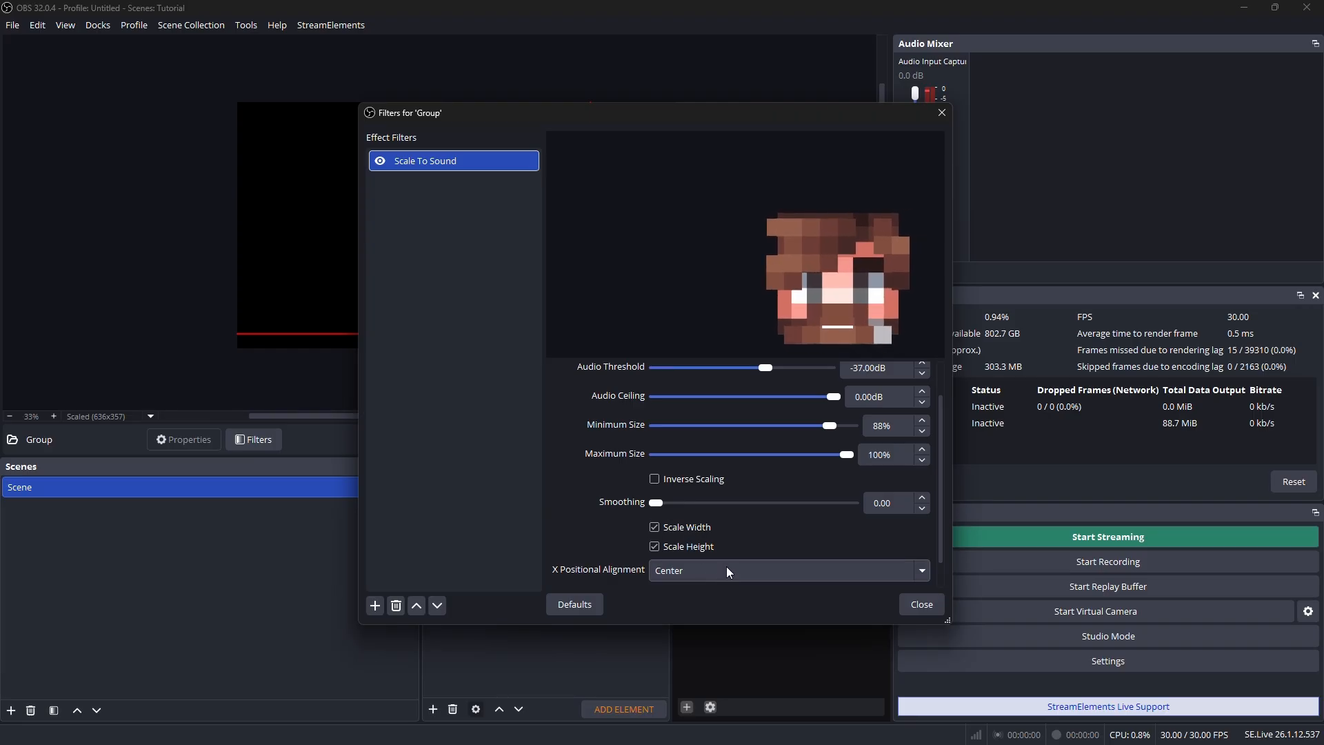
click(942, 113)
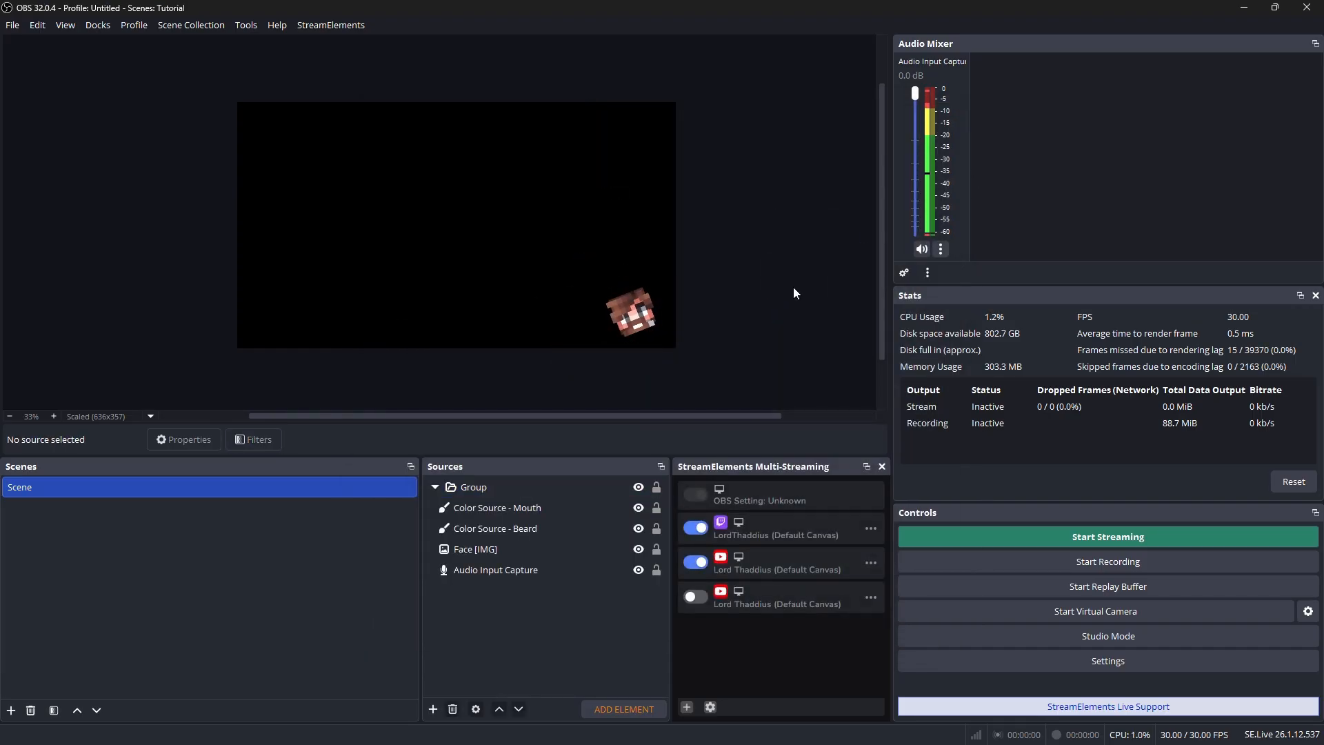